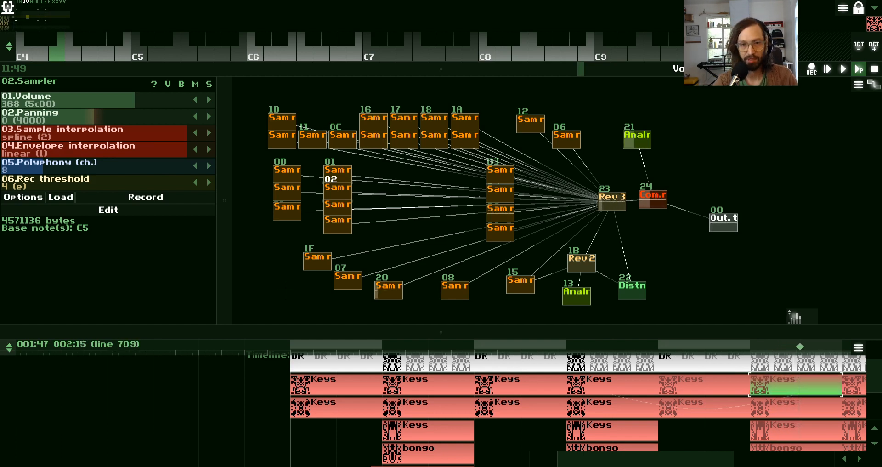
- Adjust the heights of the pattern editor and module view, and set the main volume to 23%
drag(279, 68, 278, 139)
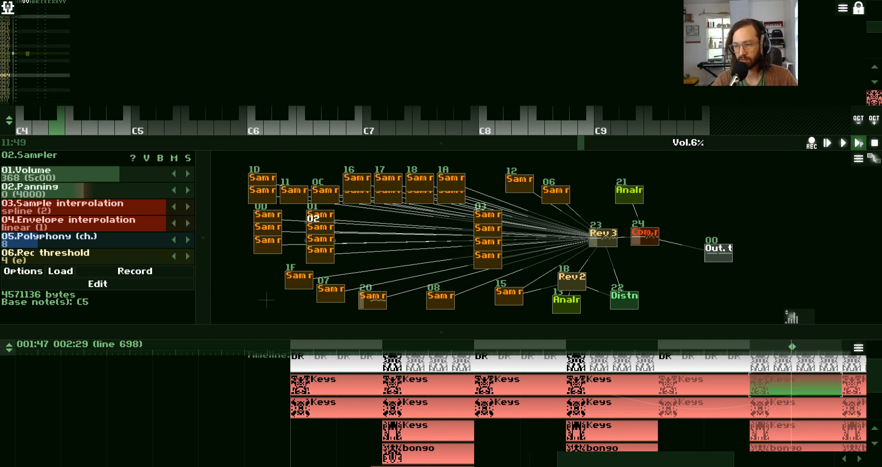
drag(697, 145, 716, 146)
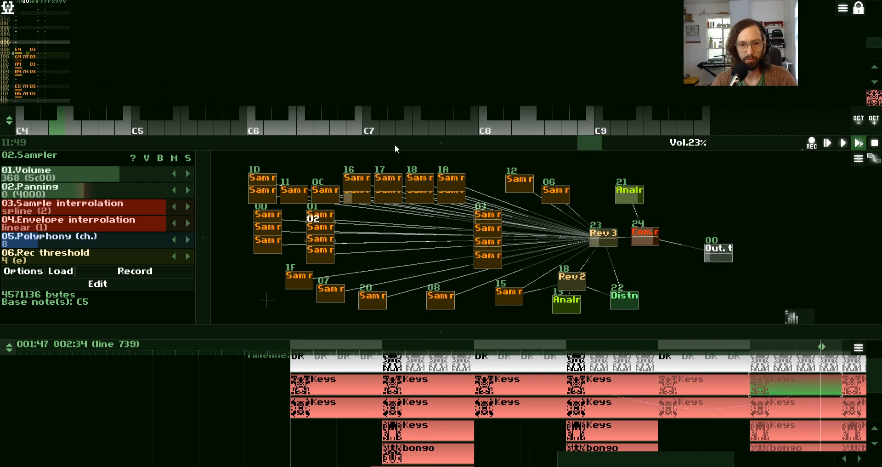
drag(395, 145, 395, 107)
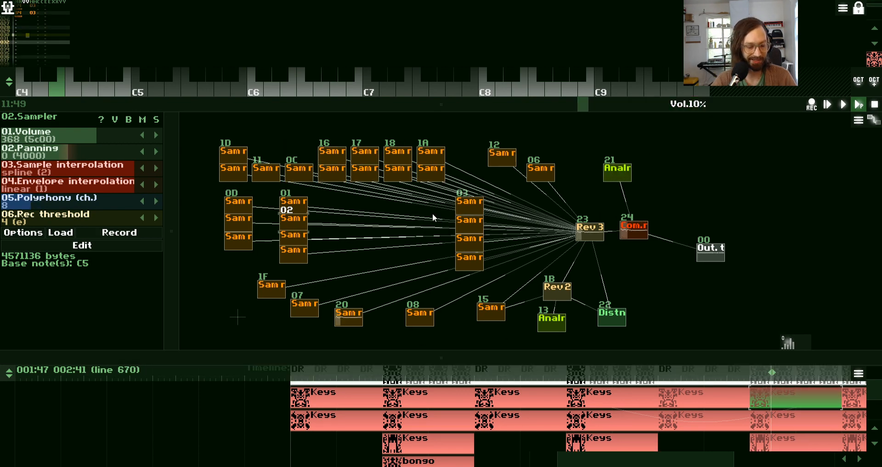
- Audition samplers 1D and 11, and set the main volume to 29%
click(234, 155)
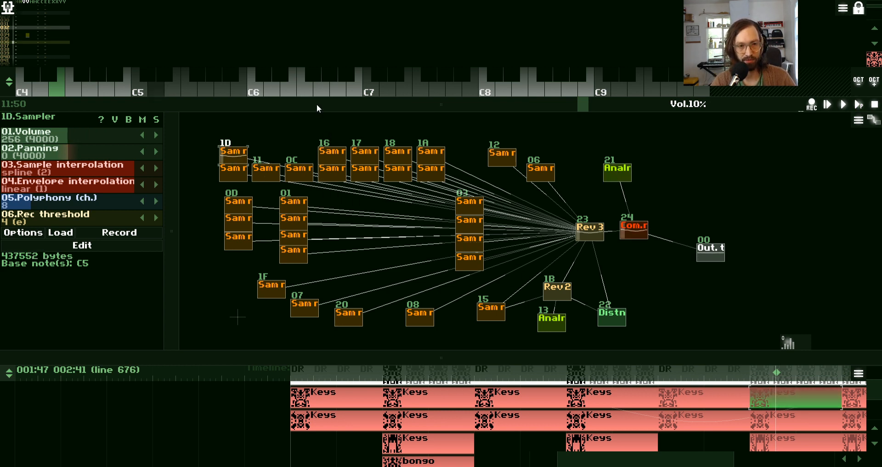
click(265, 176)
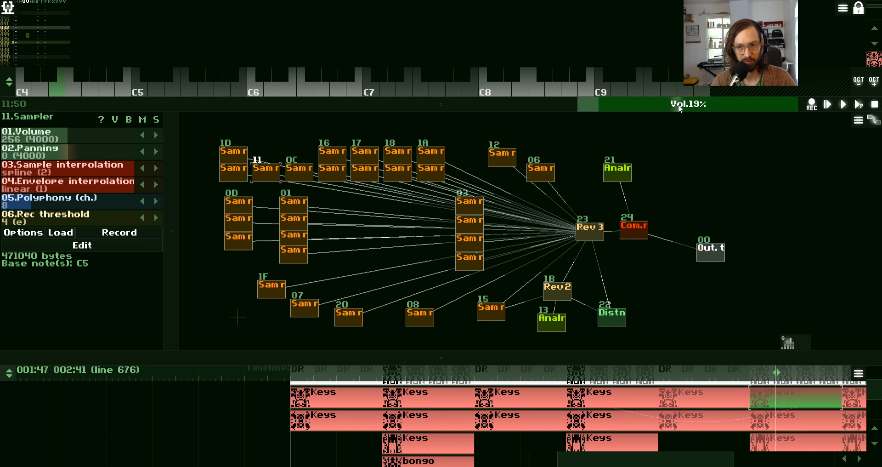
drag(678, 104, 691, 106)
- Audition the upper group of samplers, including 1E, 16, 17, 18, 1A, 19, 12 and 06
click(241, 175)
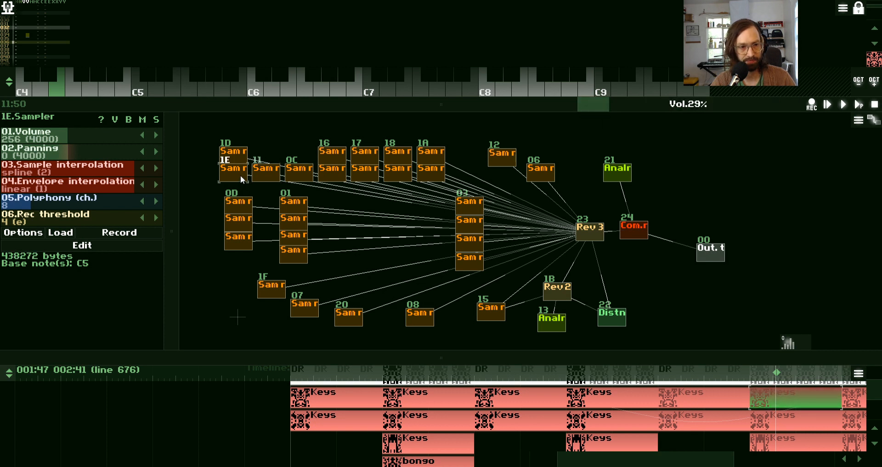
click(331, 158)
click(376, 154)
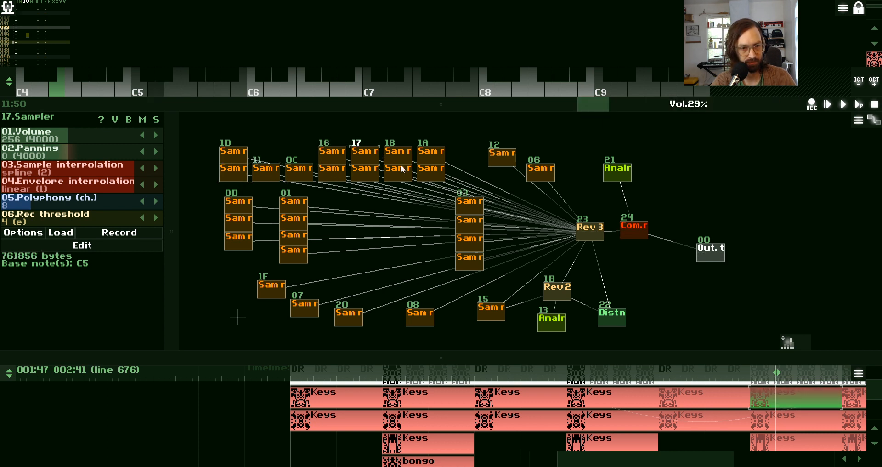
click(401, 152)
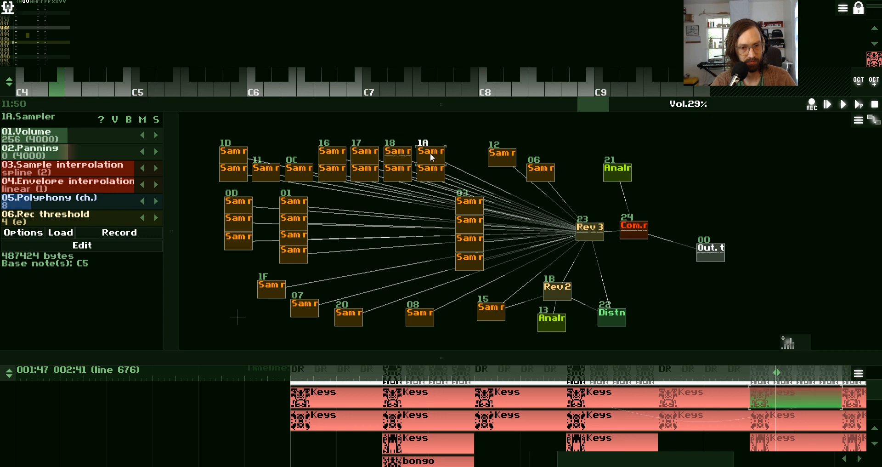
click(433, 172)
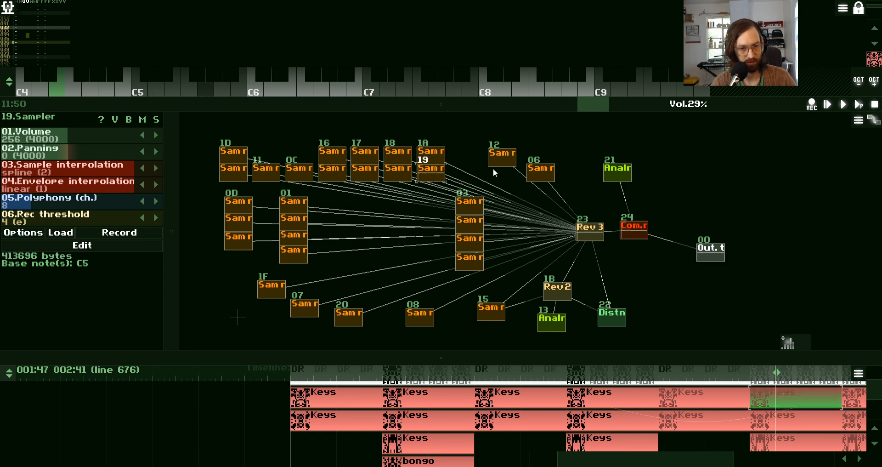
click(501, 161)
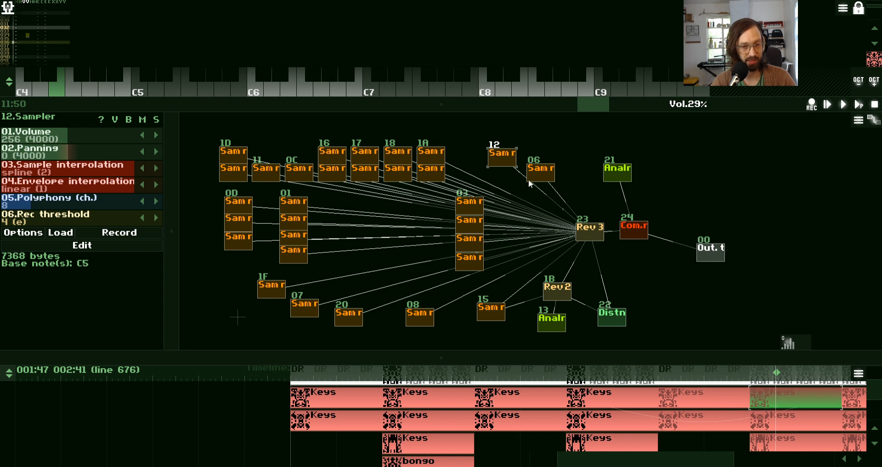
click(542, 172)
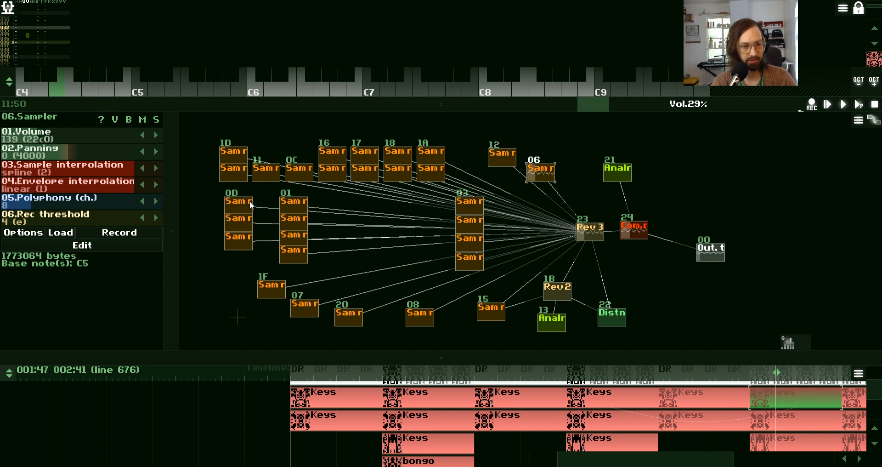
- Audition samplers 0D and 02, followed by the lower row of samplers 1F, 07, 20, 08 and 15
click(247, 203)
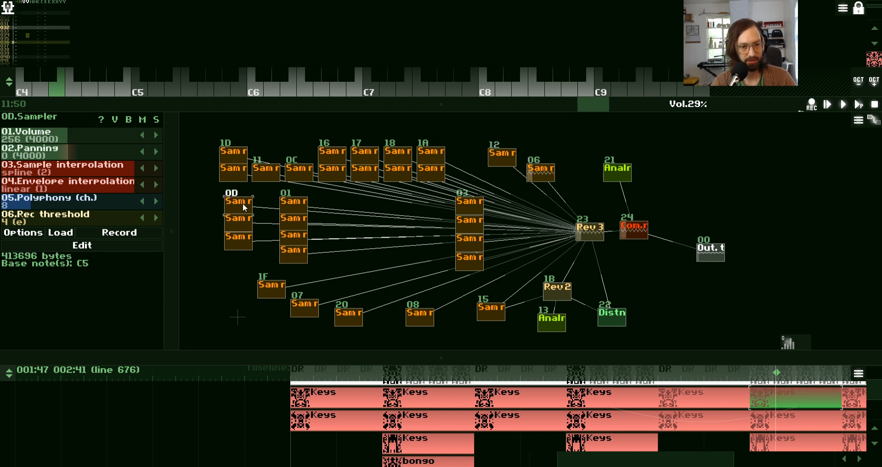
click(299, 223)
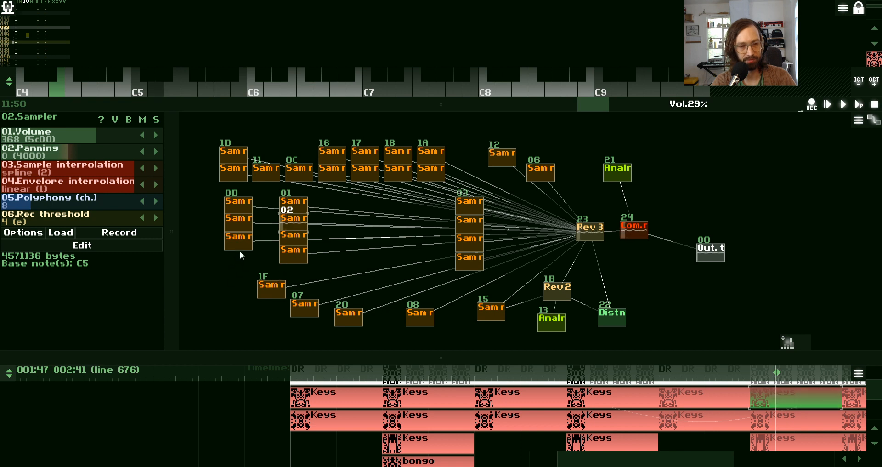
click(269, 290)
click(313, 310)
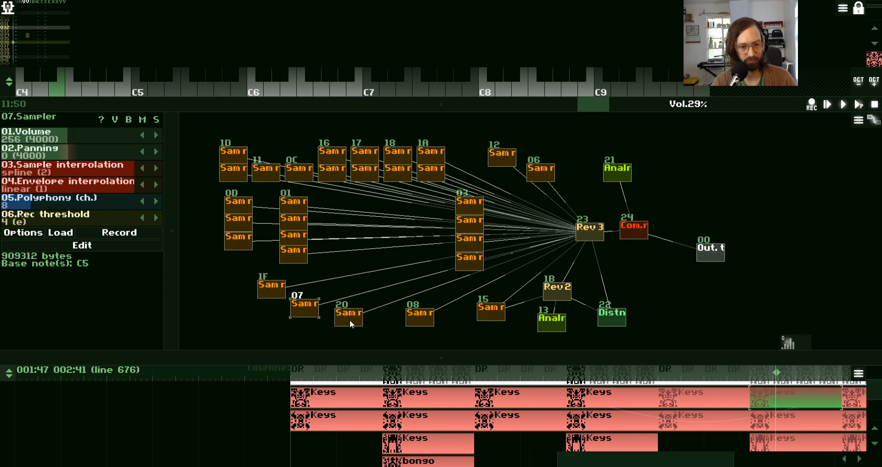
click(349, 318)
click(419, 318)
click(504, 312)
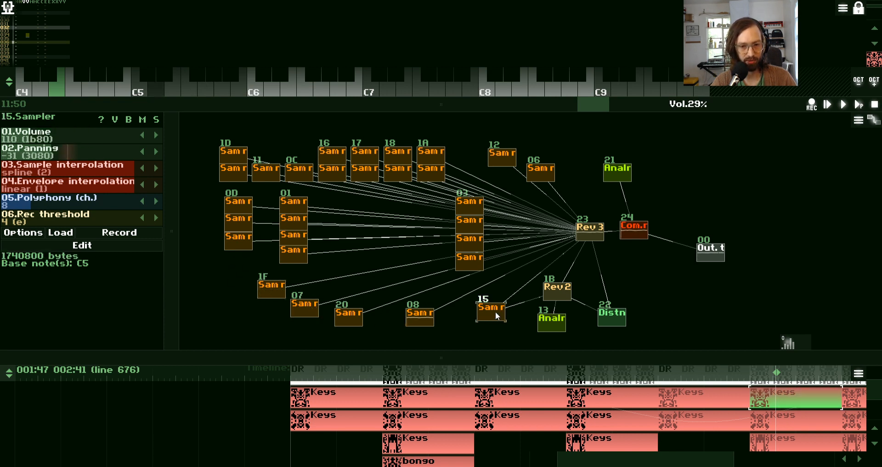
- Audition Analog generator 13 and the central sampler stack containing 03, 04 and 05
click(554, 328)
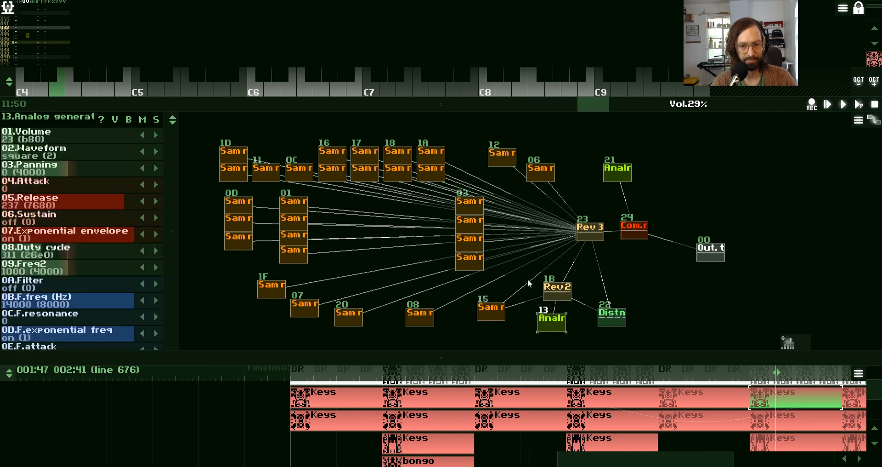
click(469, 241)
click(466, 224)
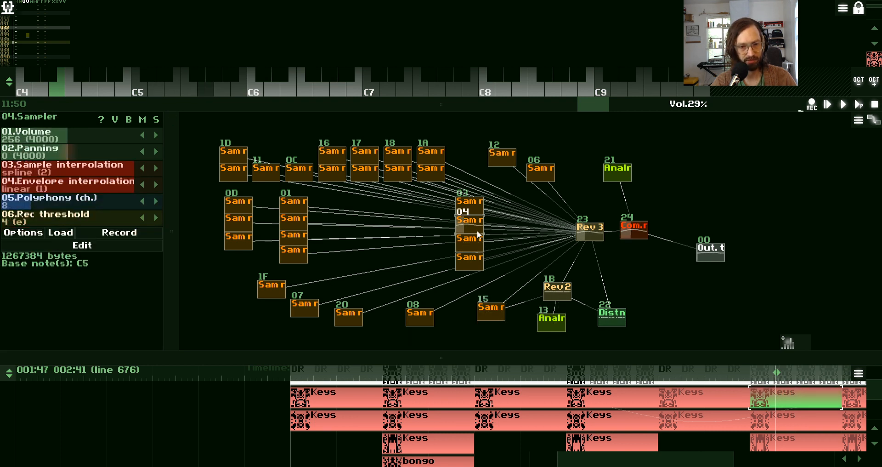
click(478, 211)
click(473, 255)
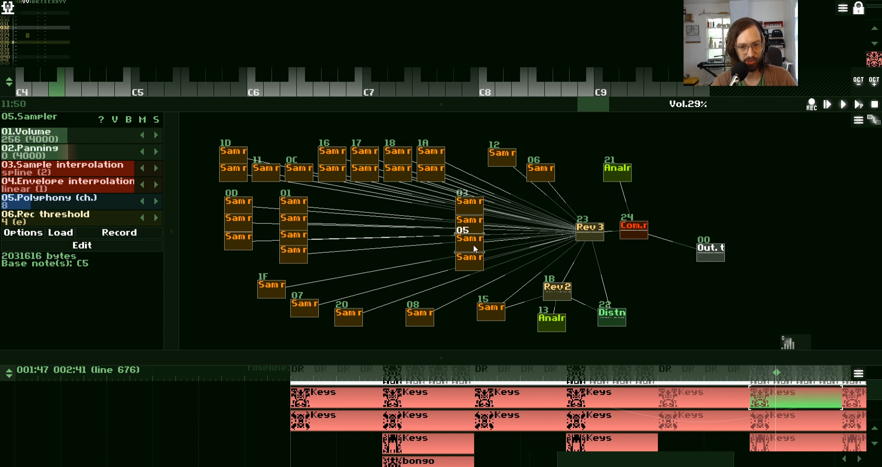
- Audition samplers 02, 14 and 10, and revisit samplers 1E, 1D and 16
click(304, 224)
click(299, 239)
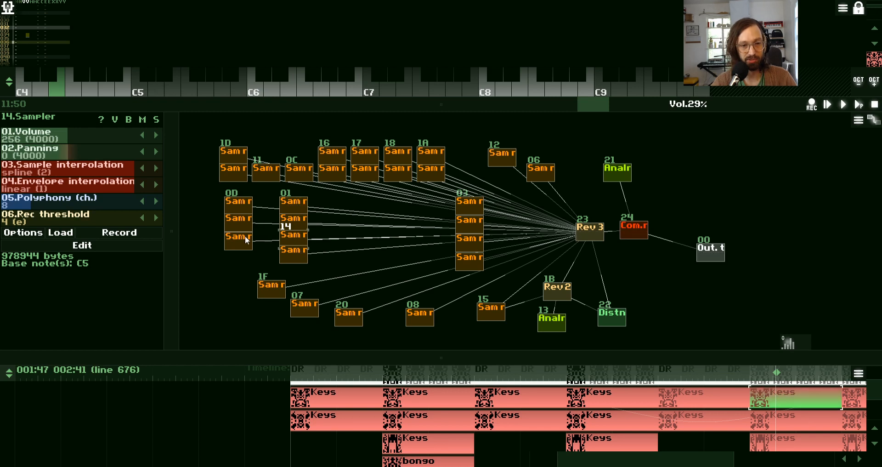
click(247, 247)
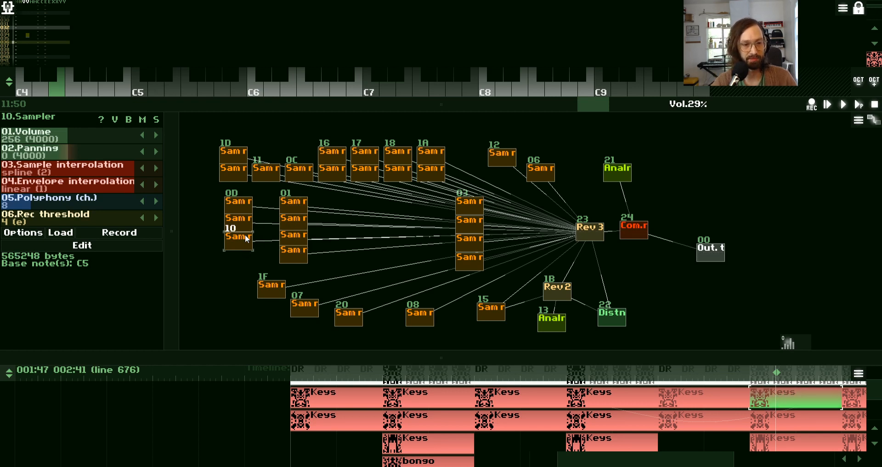
click(233, 170)
click(233, 152)
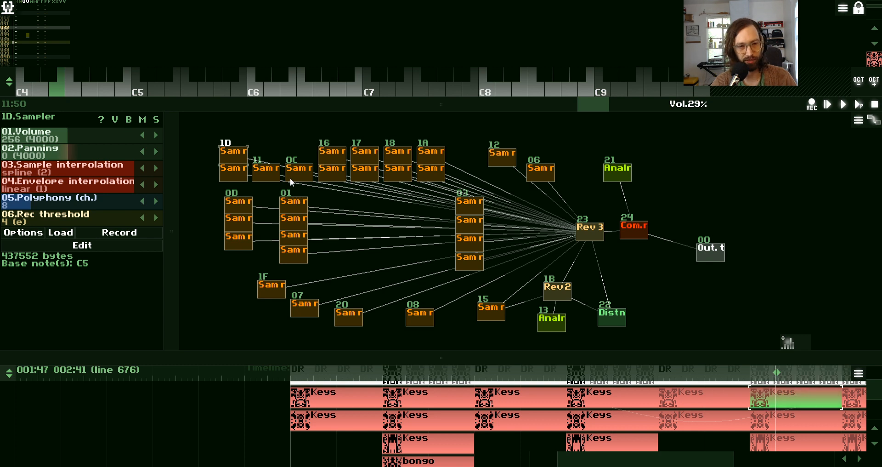
click(339, 159)
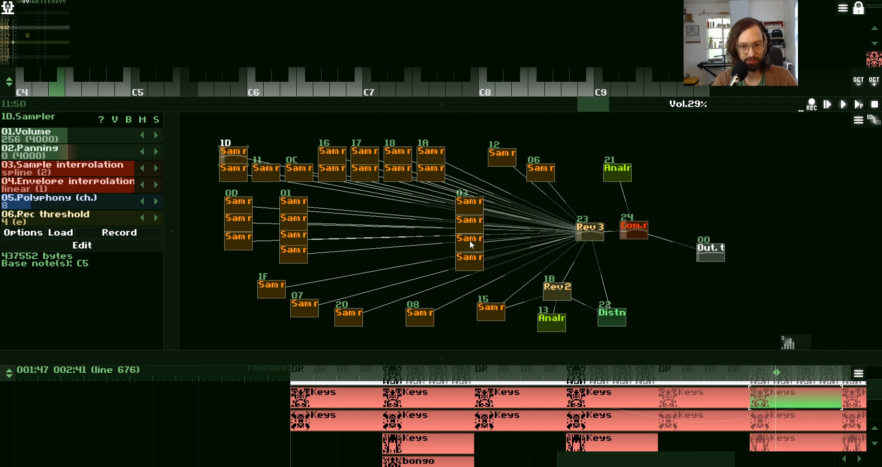
- Compare samplers 04, 05 and 03 again with the sound of Analog generator 13
click(473, 227)
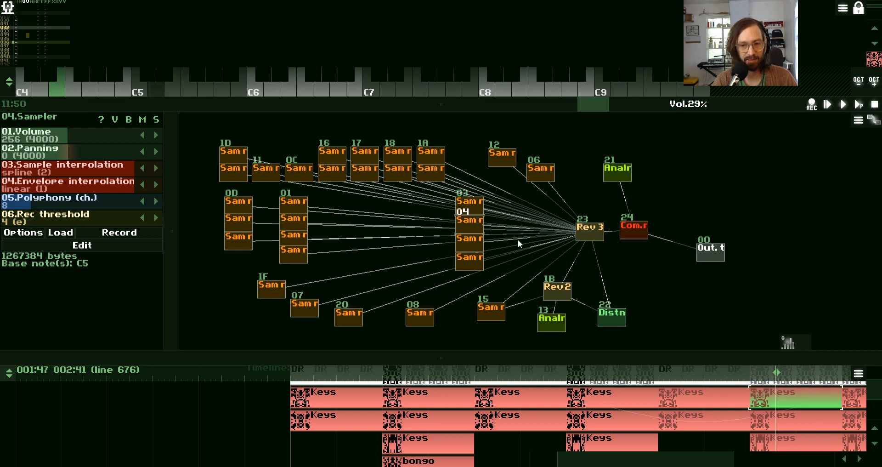
click(467, 221)
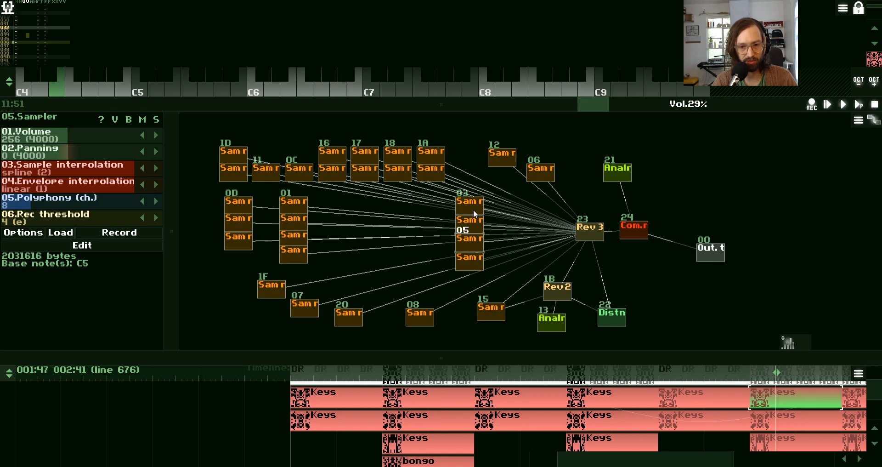
click(473, 208)
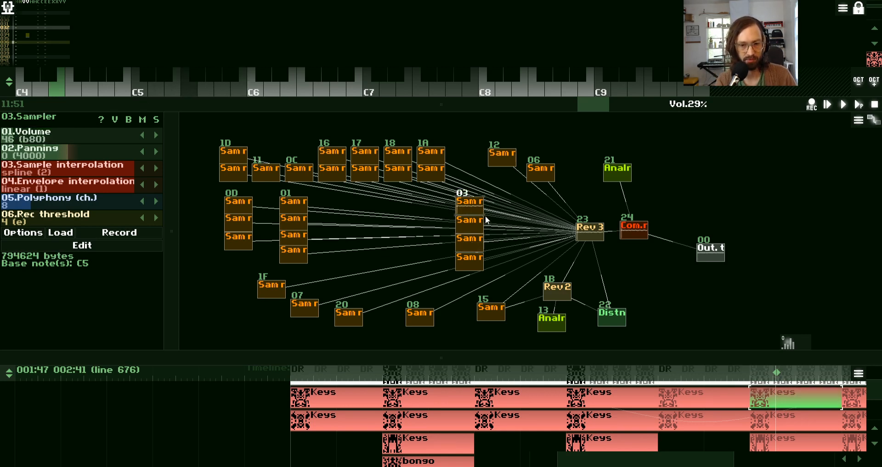
click(561, 328)
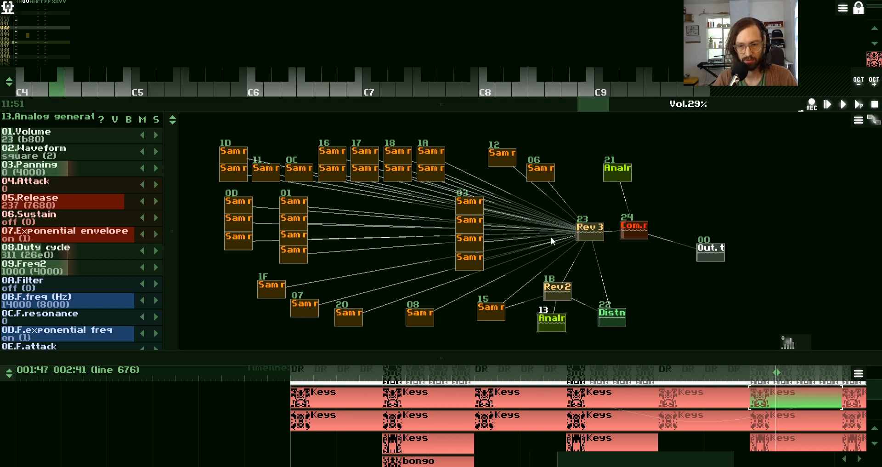
- Nudge the Reverb2 module slightly to the right and play a note on Analog generator 13
drag(558, 294, 566, 291)
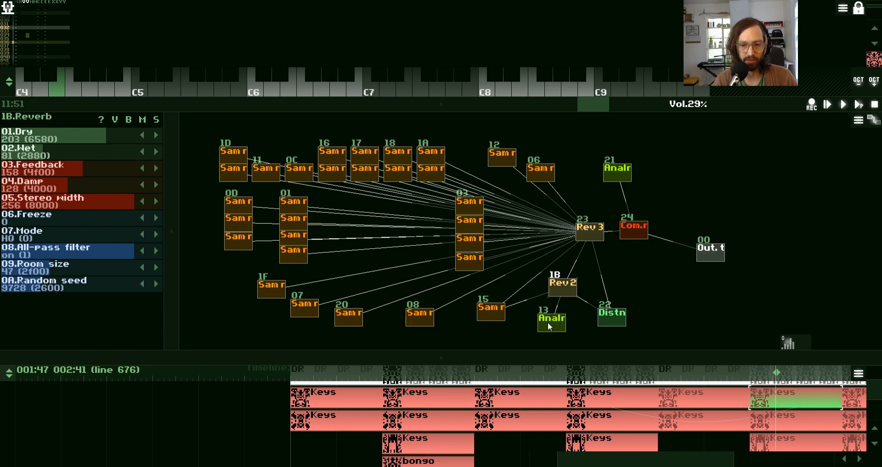
scroll(575, 286, up, 2)
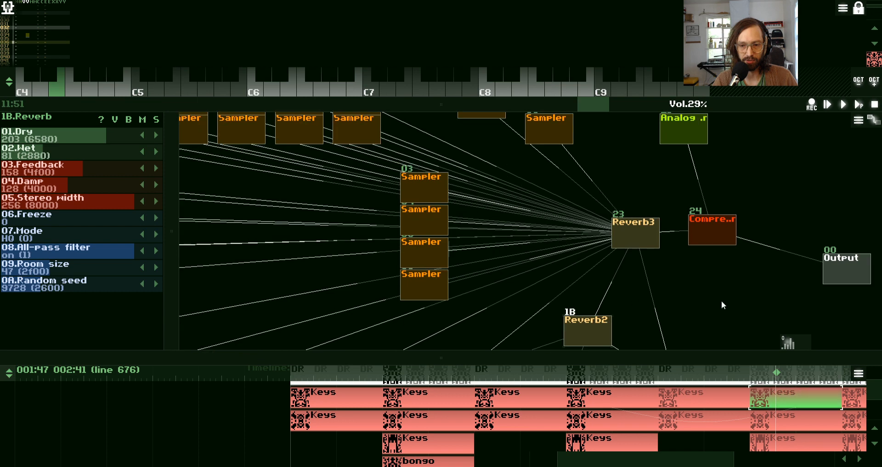
drag(685, 346, 538, 261)
scroll(513, 265, up, 2)
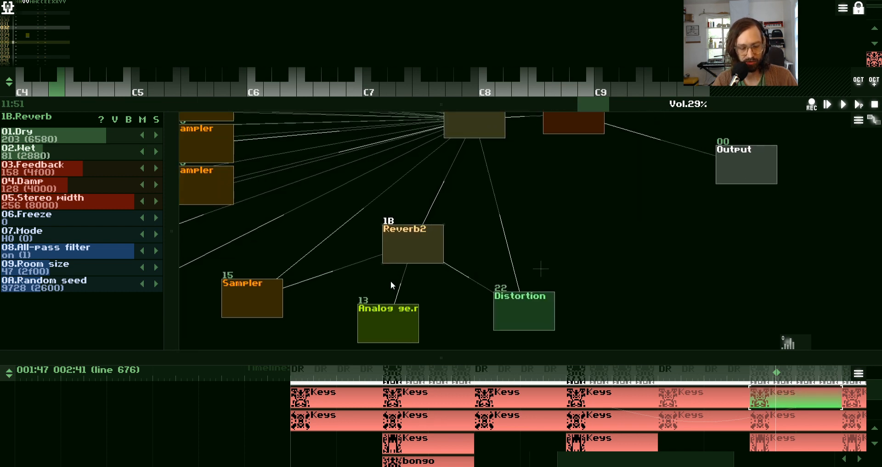
click(388, 317)
key(c)
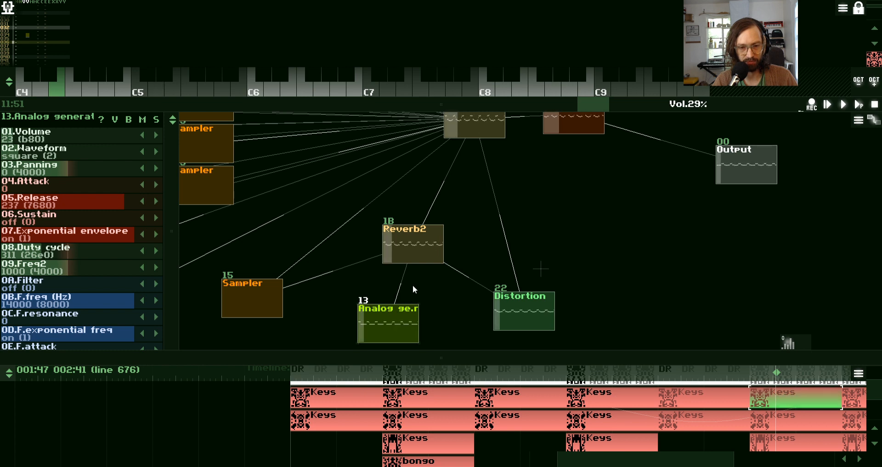
- Move the Distortion module up beside Reverb2 and widen the module controller area
click(523, 308)
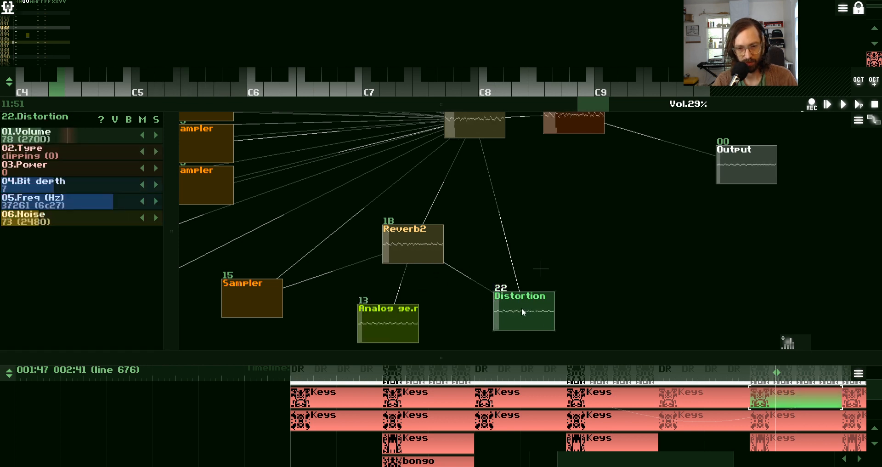
drag(526, 308, 525, 258)
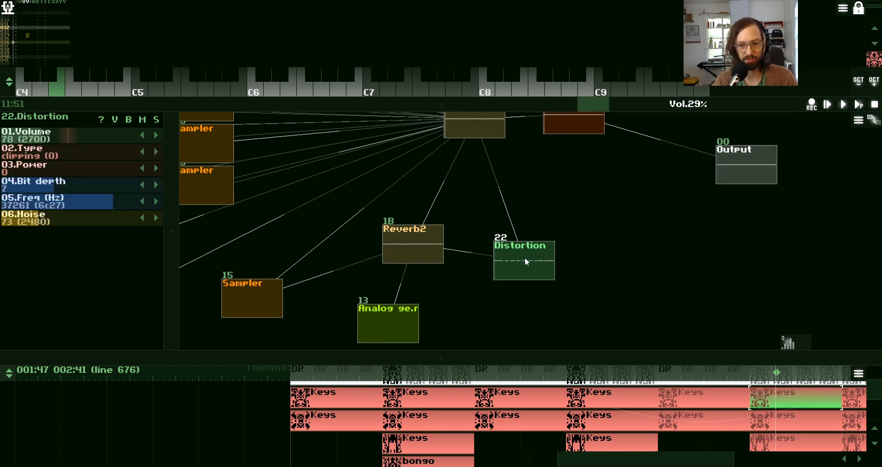
drag(173, 219, 271, 254)
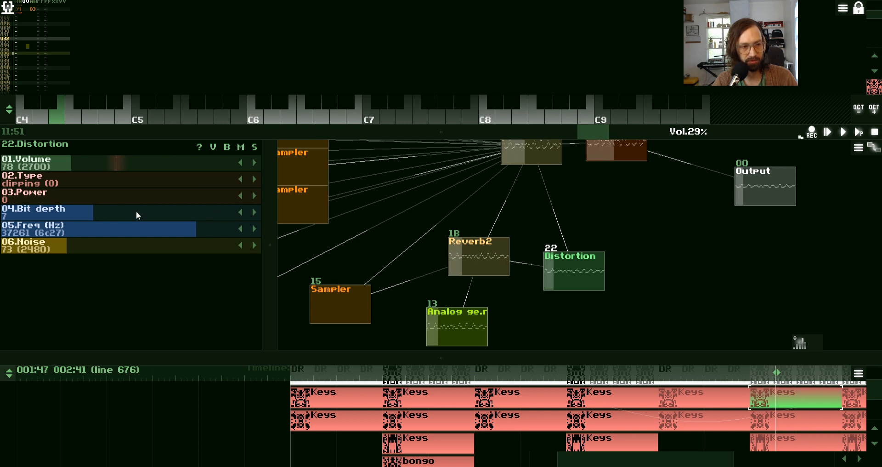
- Try a bit depth of 4 on the Distortion module and restore it to 7
drag(136, 212, 95, 206)
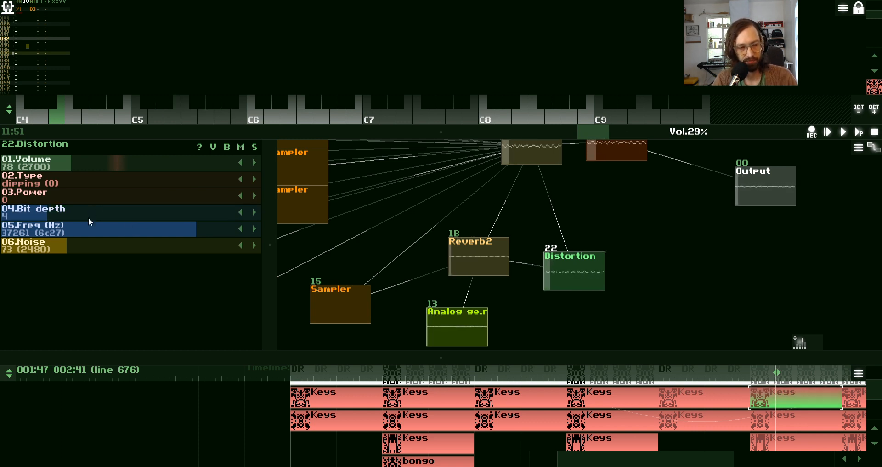
drag(87, 214, 136, 212)
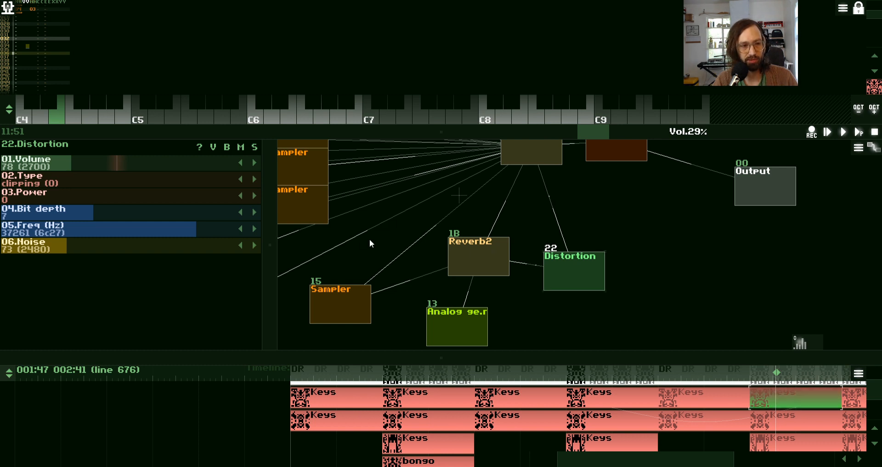
- Review the controllers of Reverb2 and Analog generator 13, and play a note through the Reverb2 and Distortion chain
click(484, 248)
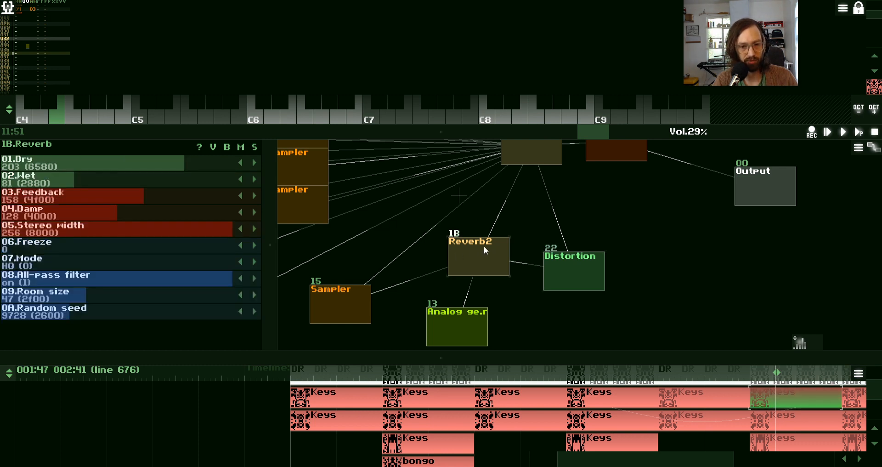
click(471, 321)
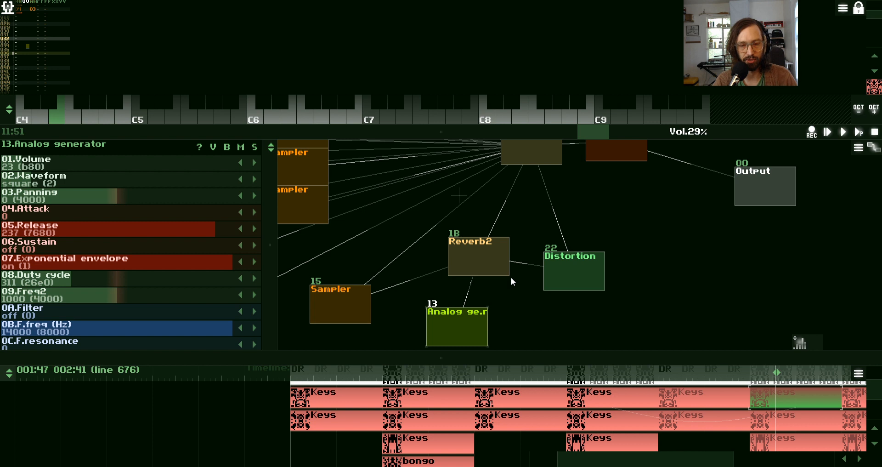
click(481, 253)
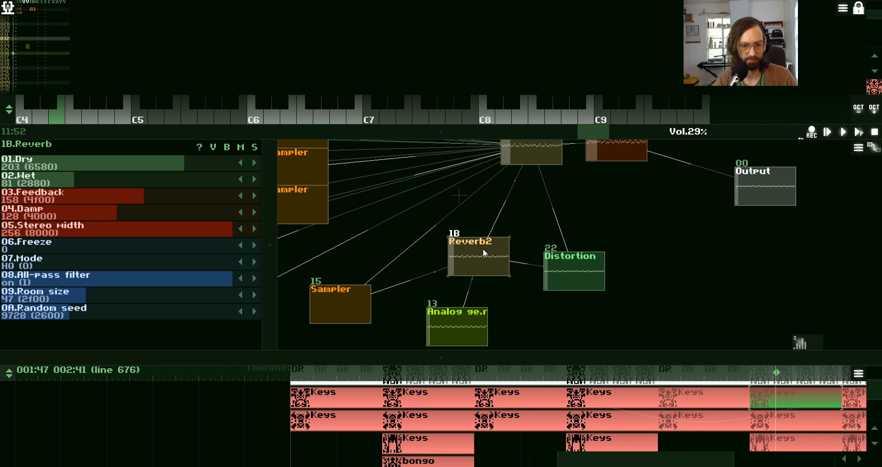
- Follow the signal path through Reverb3 and the Compressor to Output, and audition Analog generator 21
drag(687, 203, 598, 270)
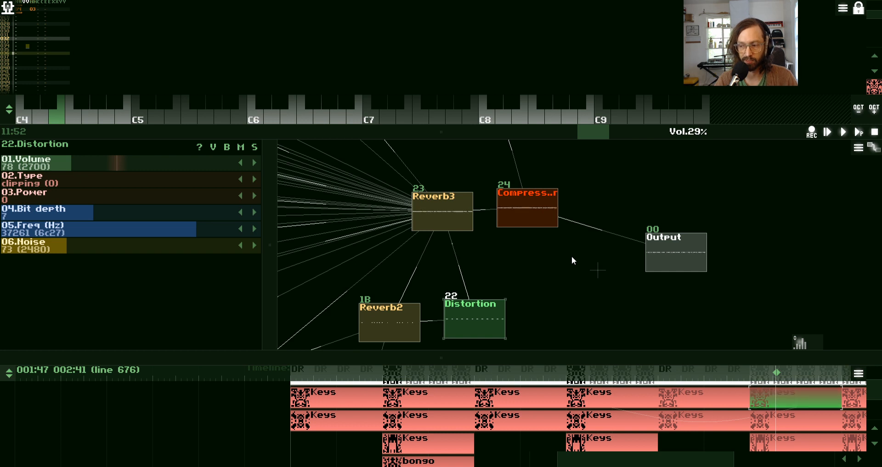
drag(607, 216, 585, 274)
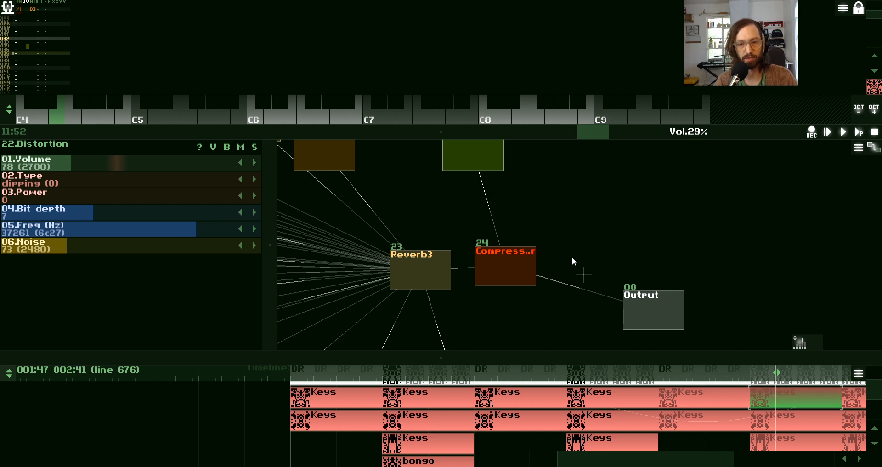
drag(572, 257, 586, 220)
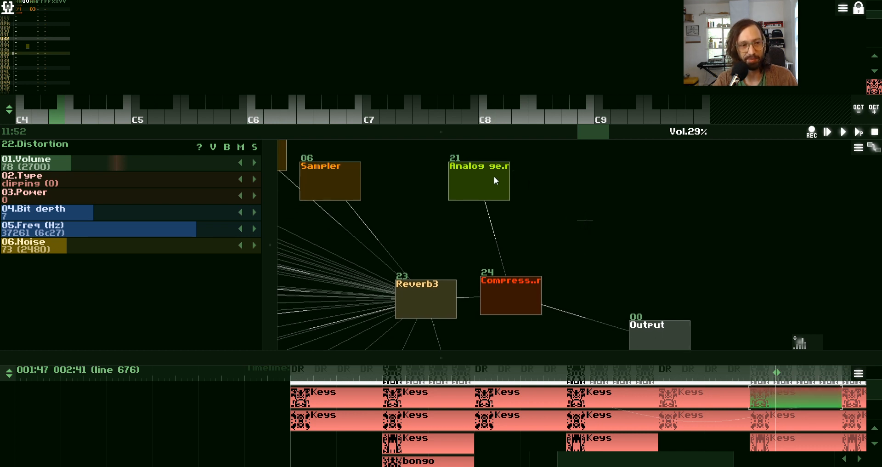
click(495, 176)
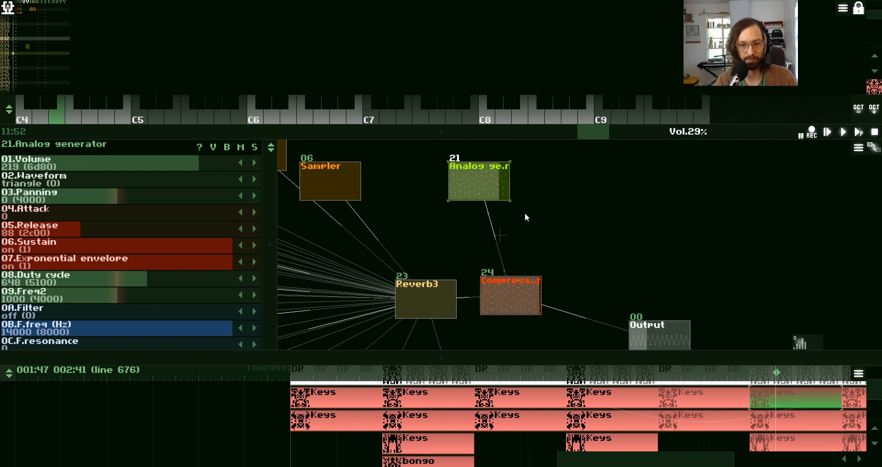
- Survey the sampler side of the network, showing the controllers of samplers 06 and 02
drag(434, 224, 579, 177)
click(460, 205)
scroll(567, 266, down, 8)
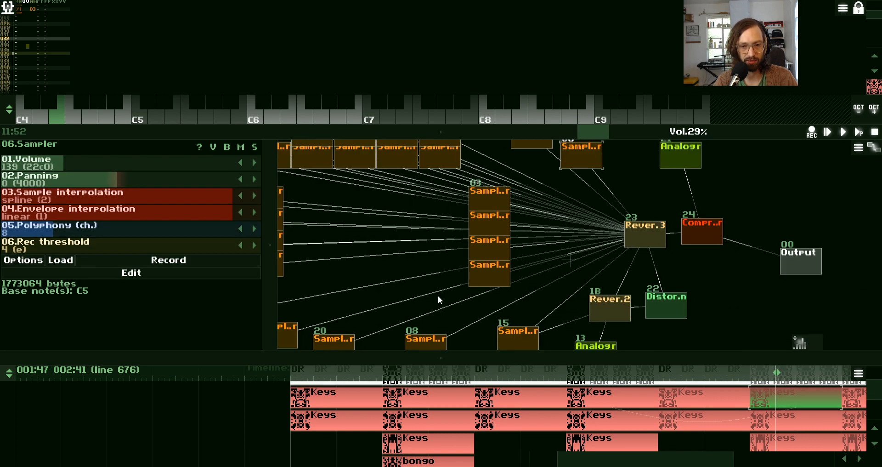
scroll(444, 252, up, 6)
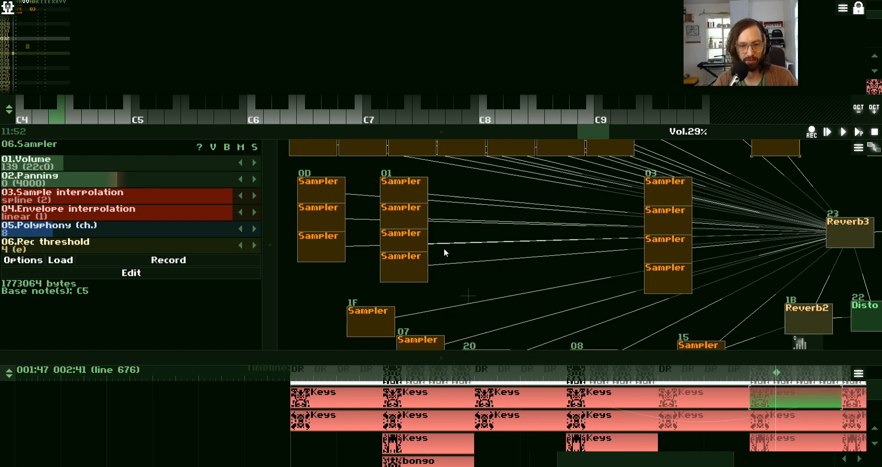
click(336, 224)
click(340, 226)
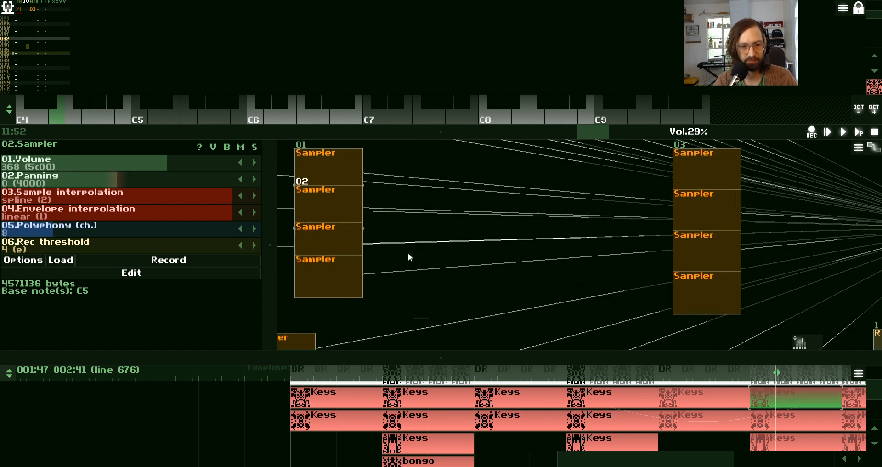
scroll(537, 271, down, 4)
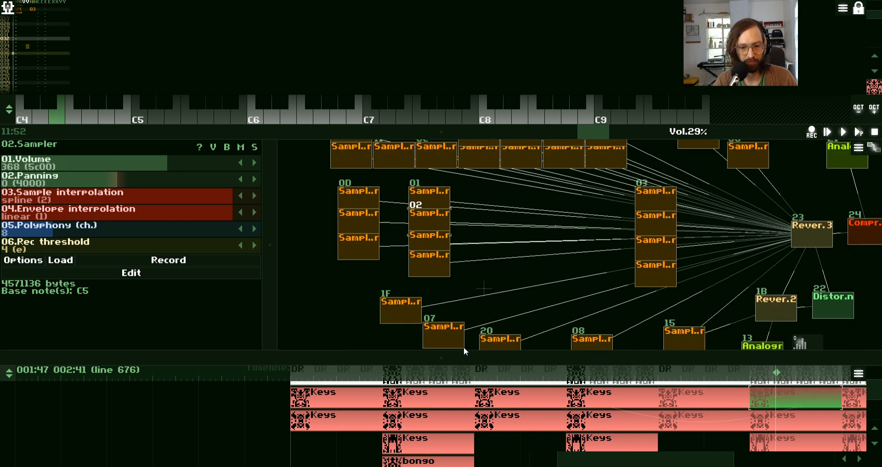
- Enlarge the timeline area and inspect the two stacked Keys patterns under the playhead near the song's end
drag(473, 357, 399, 249)
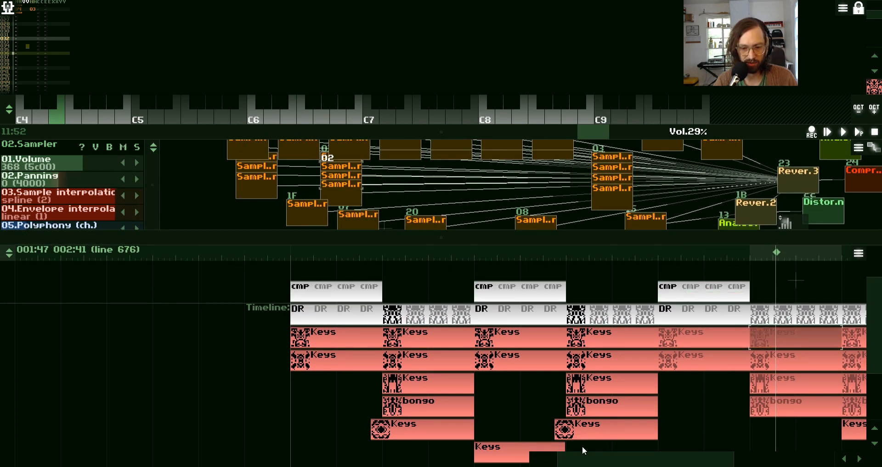
drag(580, 458, 653, 463)
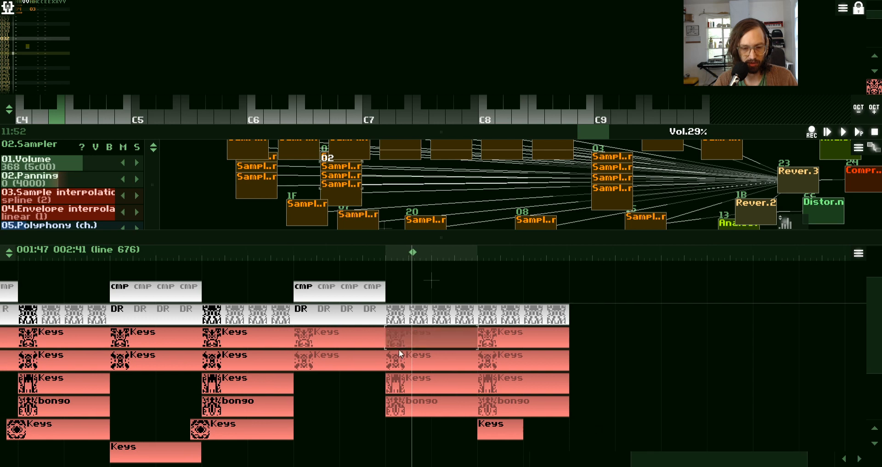
click(432, 356)
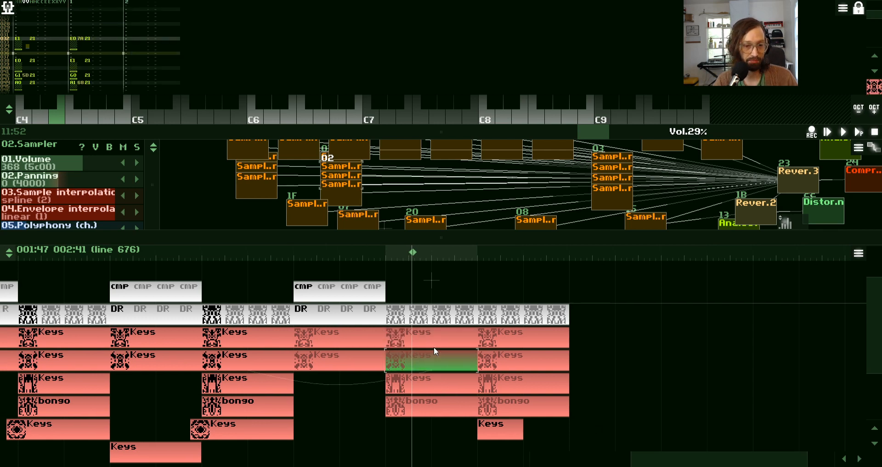
click(435, 340)
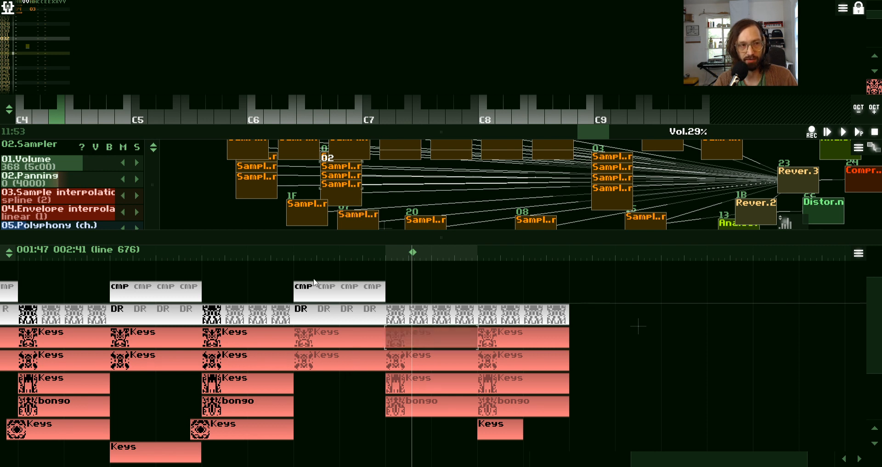
- Check the audio driver, buffer and sample rate settings in the preferences without changing them
click(8, 8)
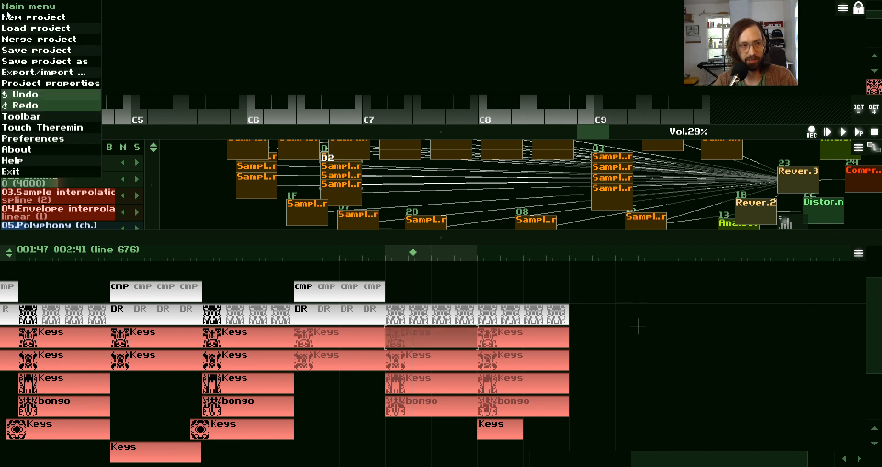
click(29, 143)
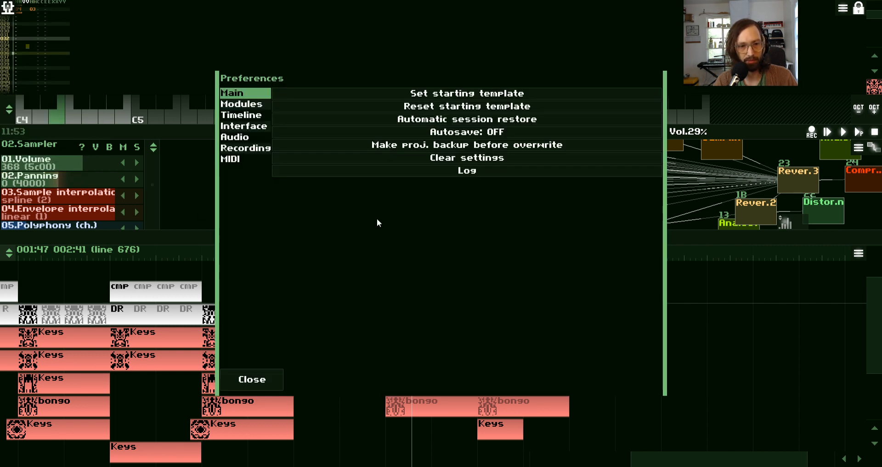
click(247, 138)
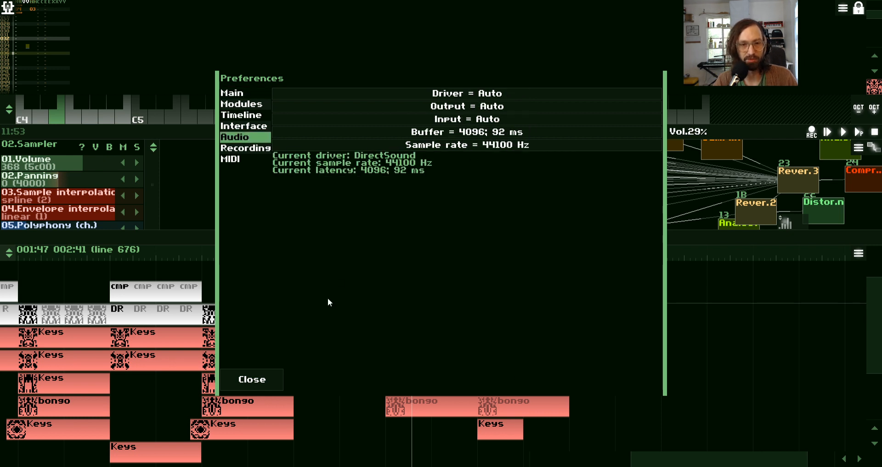
click(262, 381)
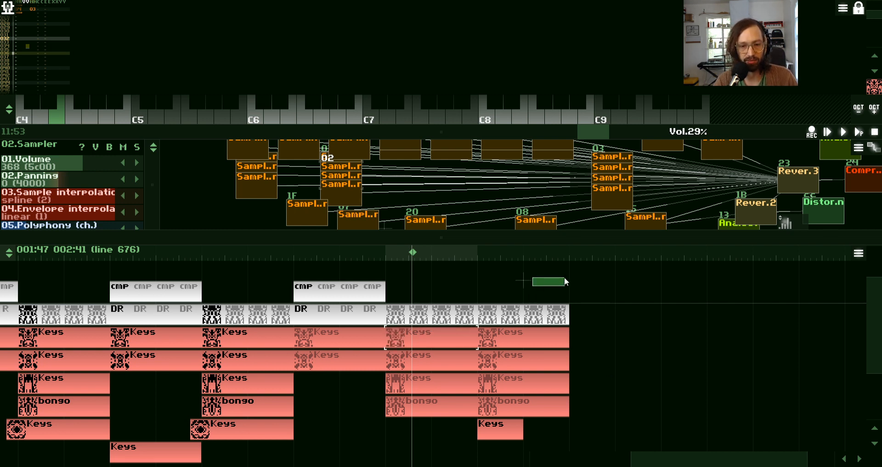
- Bring the whole song into view on the timeline and set the playback position to line 0
mouse_move(631, 461)
mouse_down()
mouse_move(642, 463)
mouse_move(620, 466)
mouse_up()
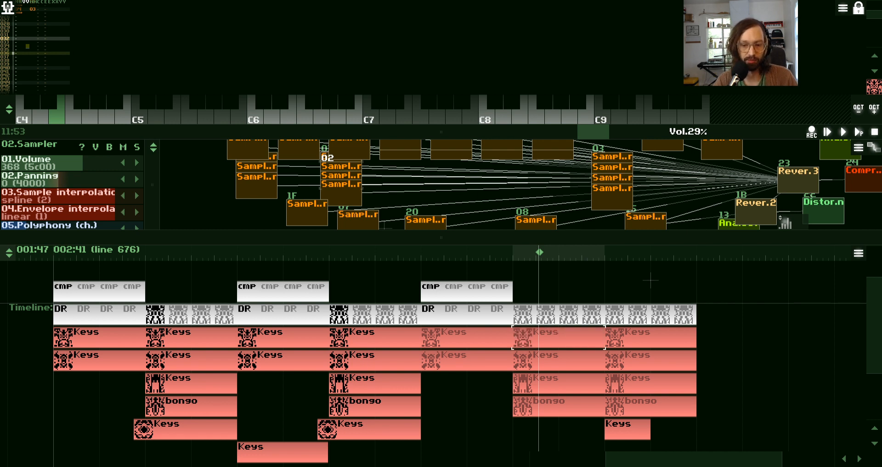
drag(638, 464, 620, 465)
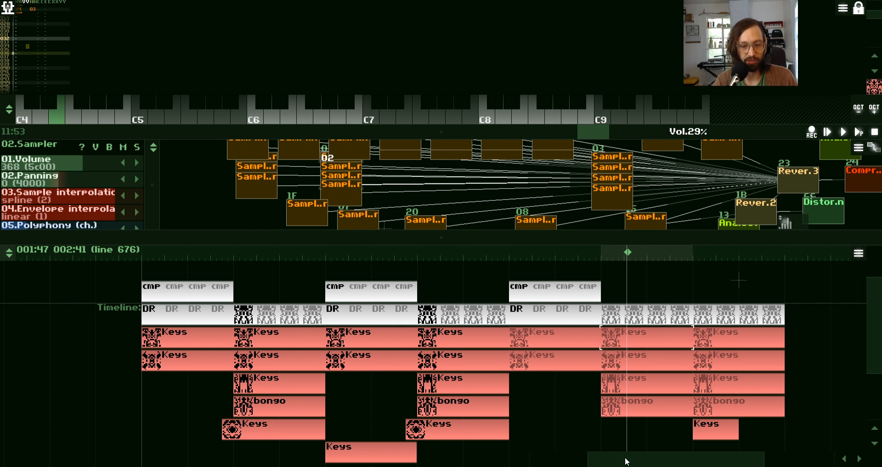
mouse_move(626, 461)
mouse_down()
mouse_move(596, 465)
mouse_move(612, 465)
mouse_up()
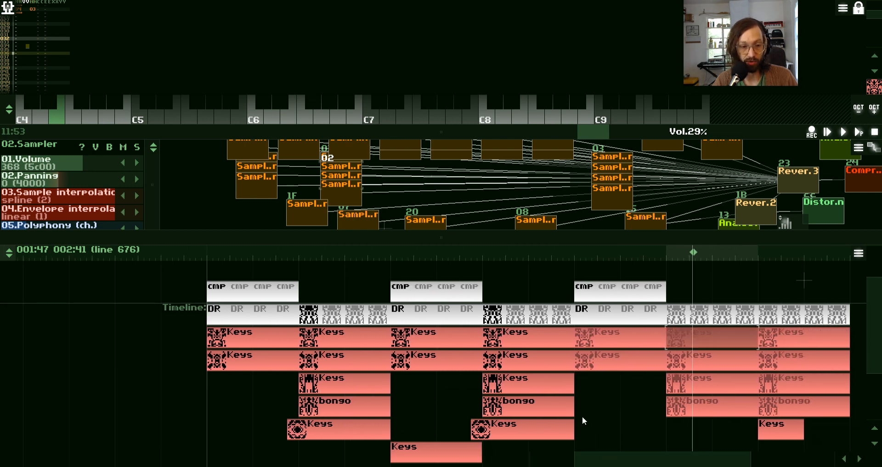
click(216, 247)
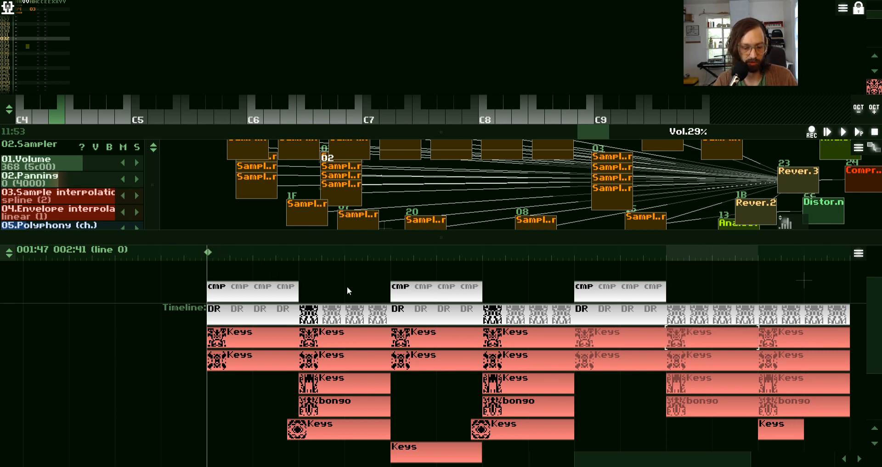
- Show the contents of the first cmp pattern, and play the first Keys pattern's section in a loop
click(225, 291)
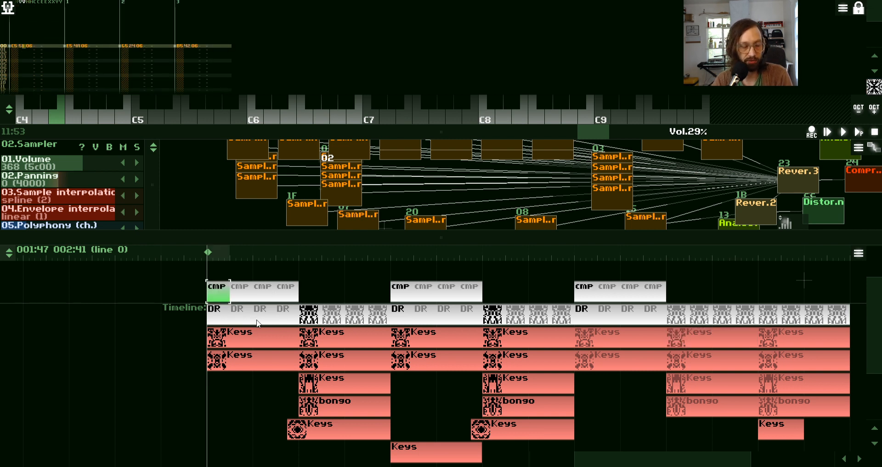
click(225, 344)
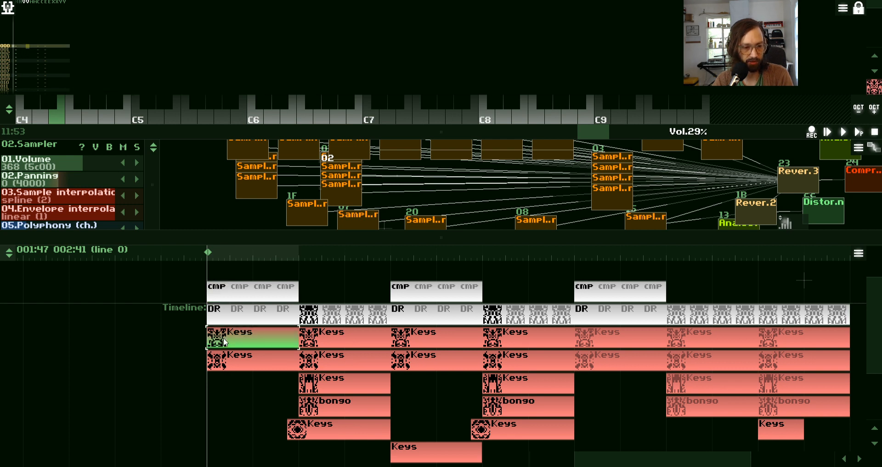
key(space)
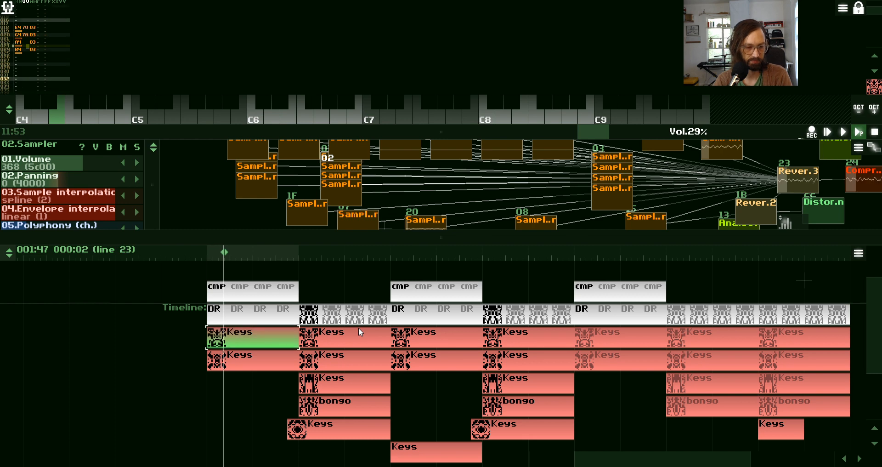
- Enlarge the module area and fit the entire network in it, keeping the main timeline rows visible below
drag(489, 131, 389, 70)
drag(371, 235, 411, 385)
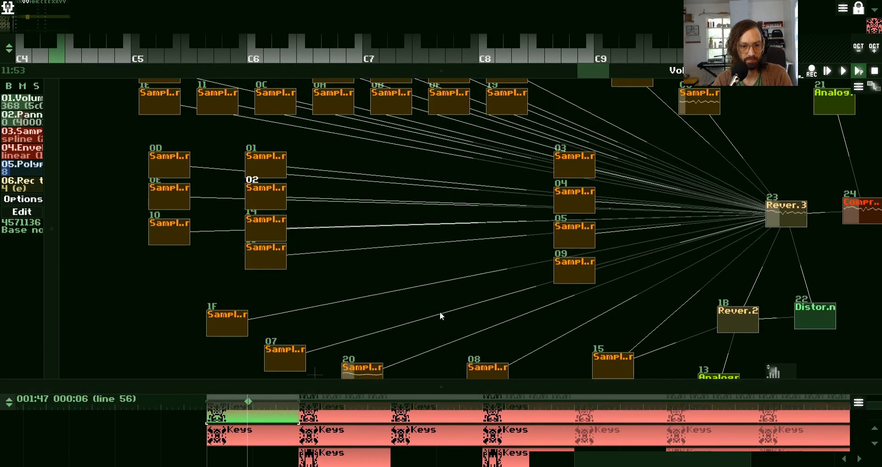
drag(455, 304, 380, 278)
scroll(379, 278, down, 5)
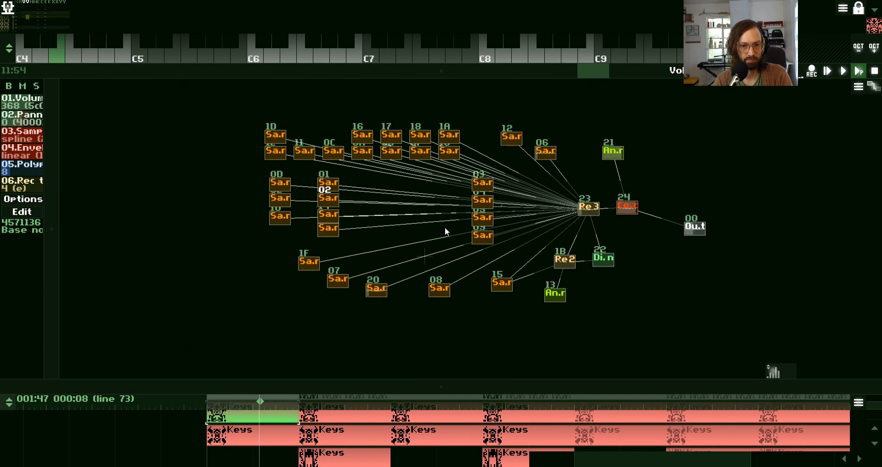
scroll(351, 220, up, 2)
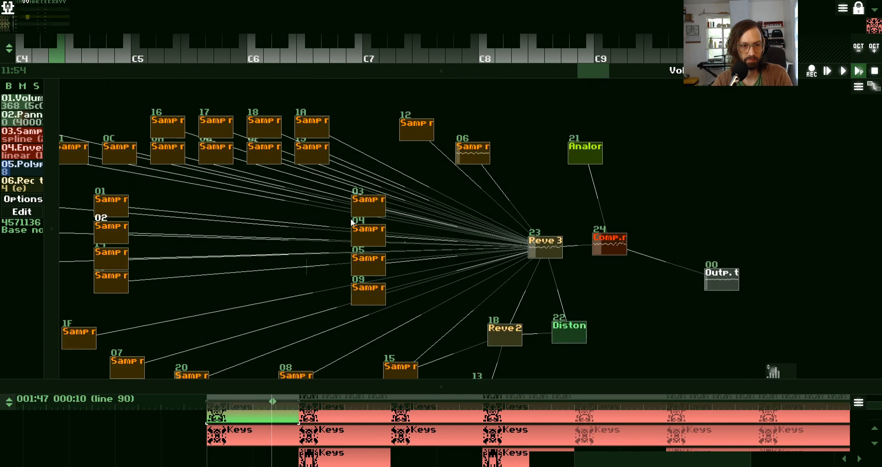
scroll(351, 220, down, 1)
drag(360, 211, 337, 172)
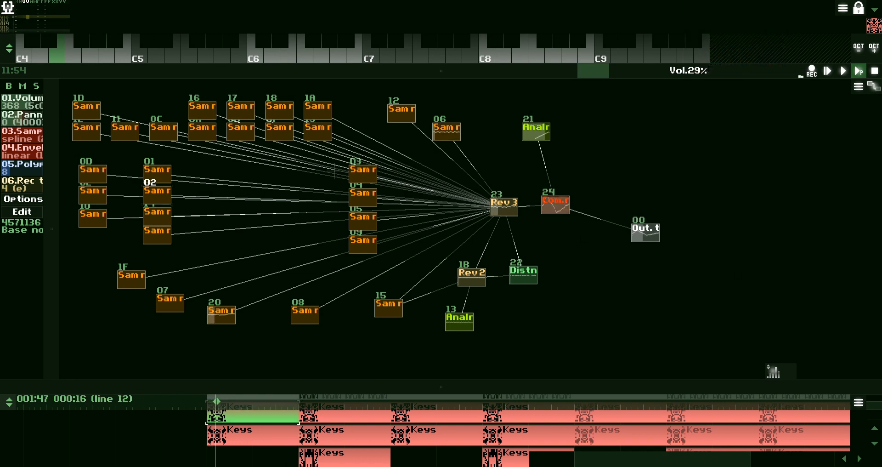
drag(452, 381, 454, 298)
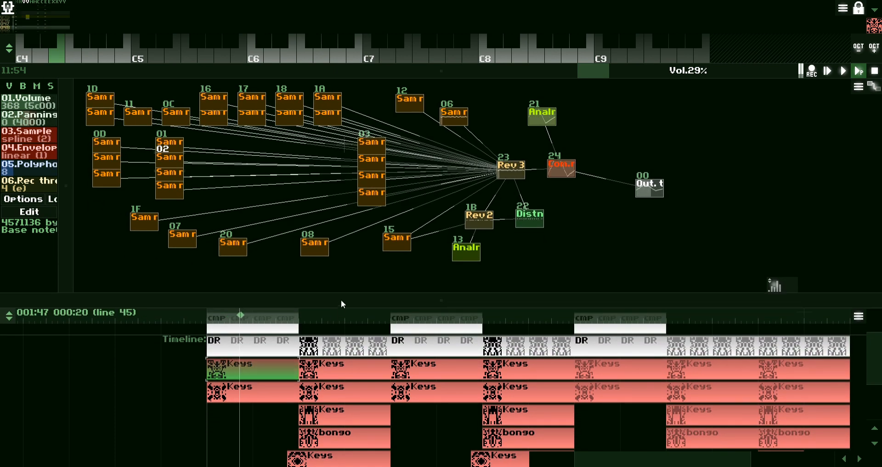
drag(341, 300, 351, 295)
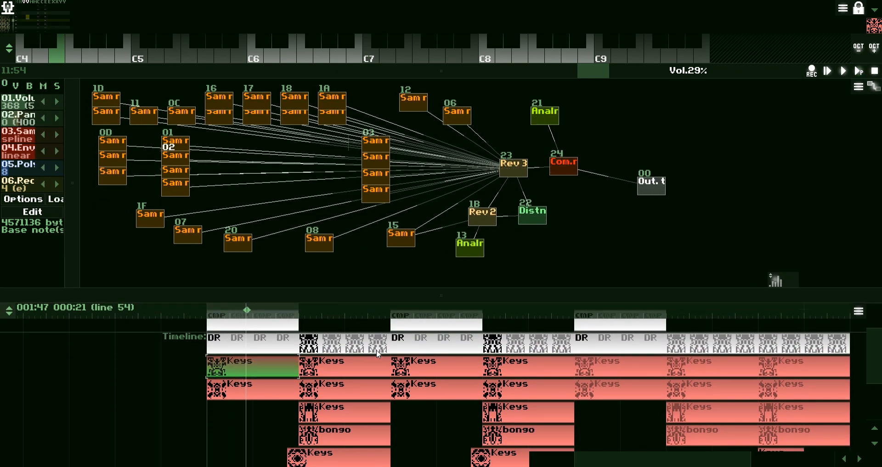
- Play the song from line 128 and show the controllers of Analog generator 13 during playback
click(301, 309)
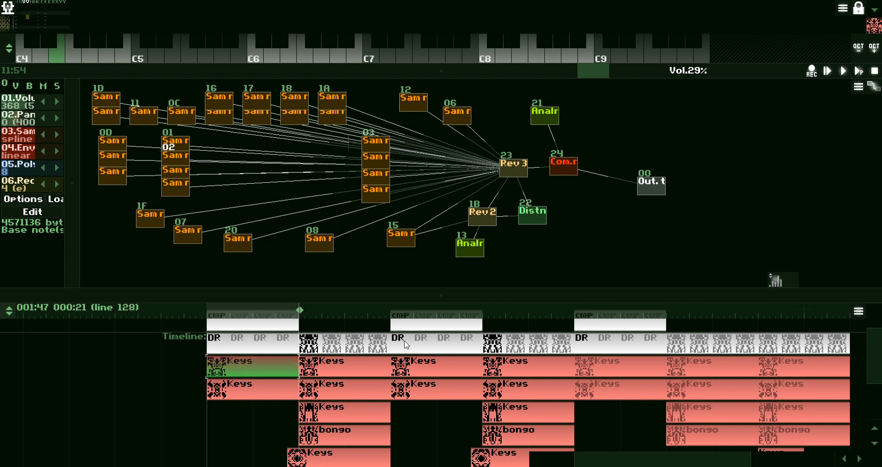
key(space)
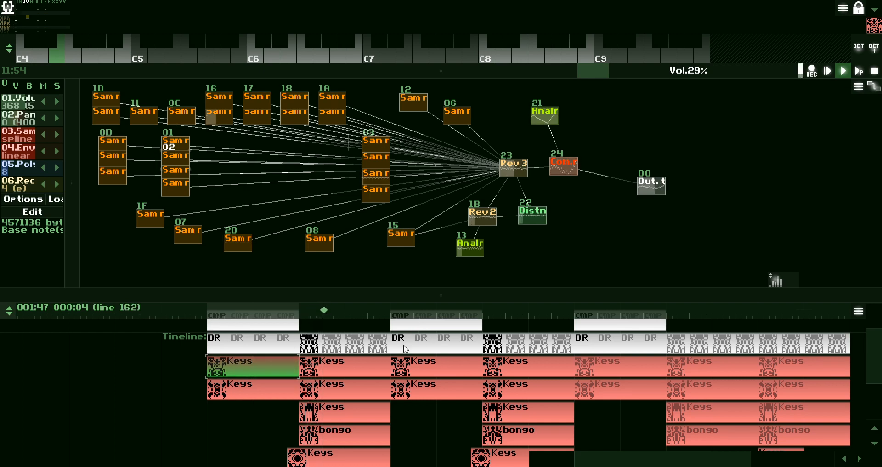
click(472, 245)
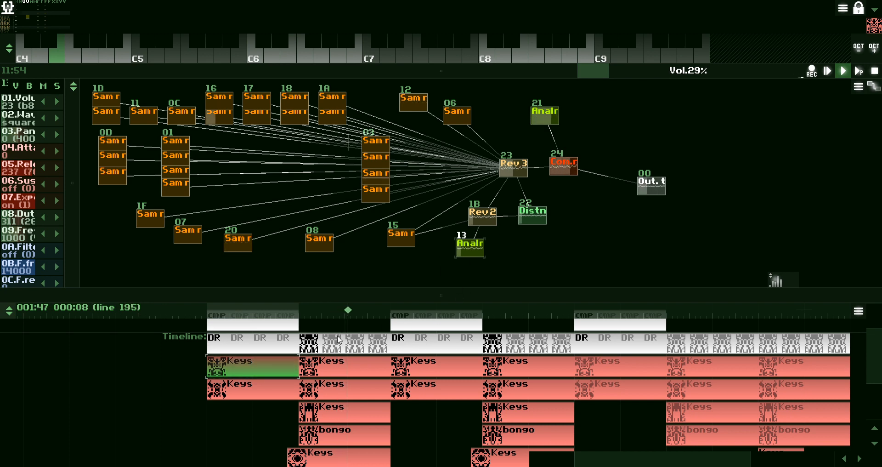
- Enlarge the pattern editor during playback and show the controllers of Sampler 20
drag(276, 66, 300, 187)
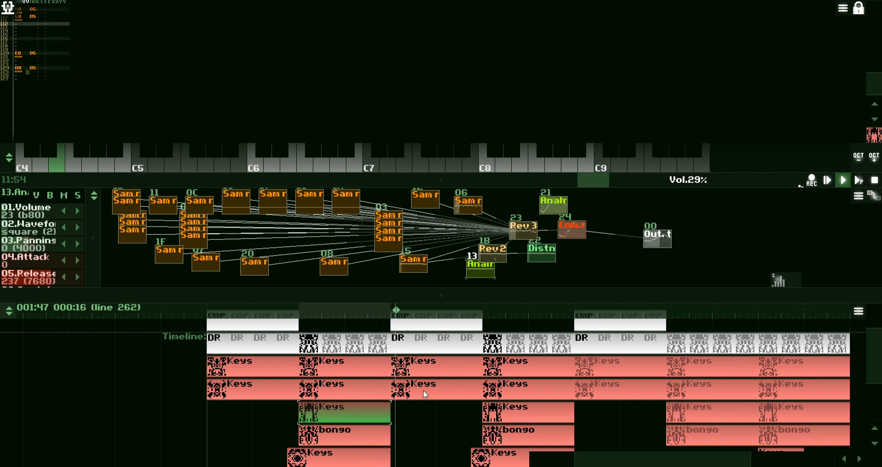
click(256, 273)
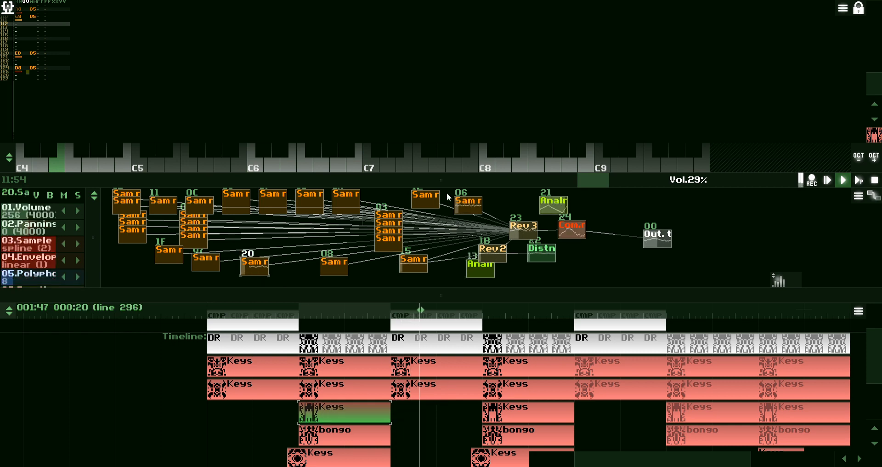
drag(443, 177, 460, 154)
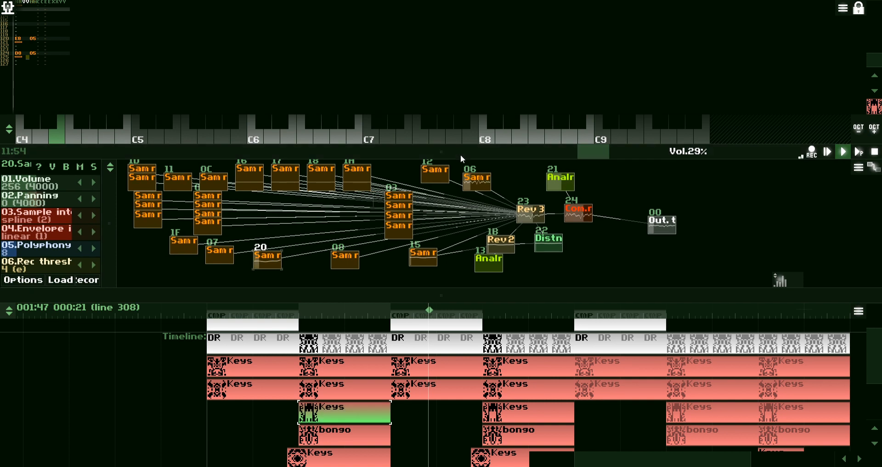
- Show the controllers of Analog generator 21 and the contents of the third and fourth Keys patterns on the timeline during playback
click(443, 367)
click(560, 181)
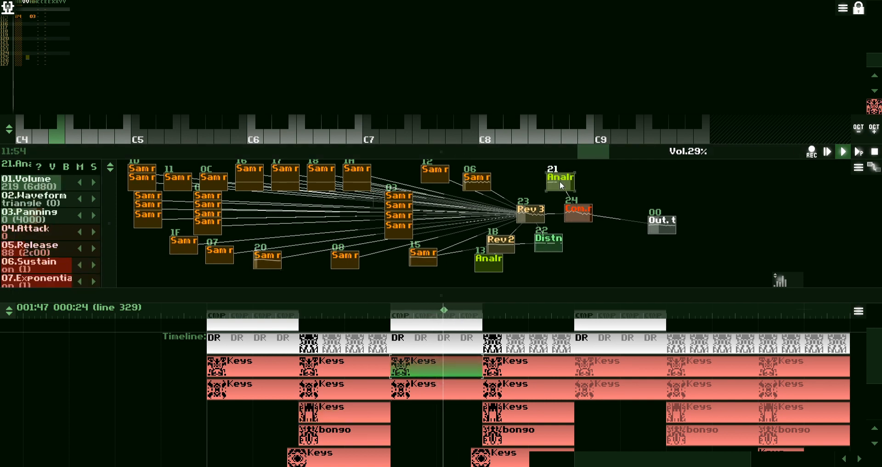
click(450, 388)
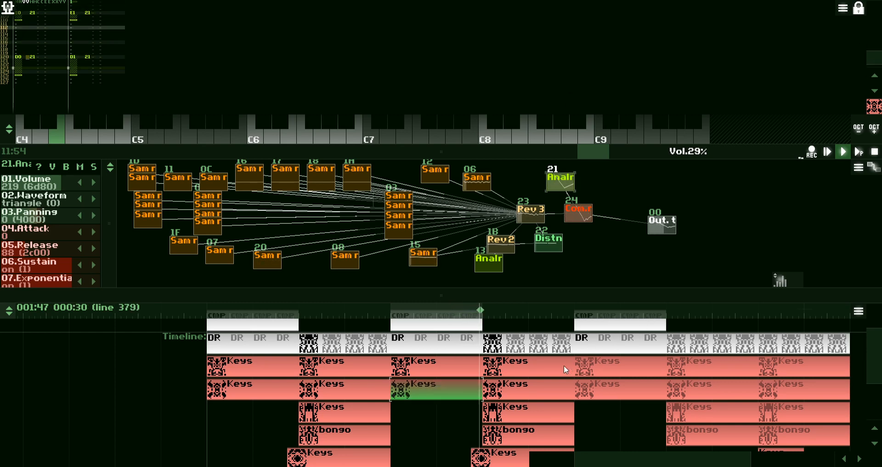
click(536, 390)
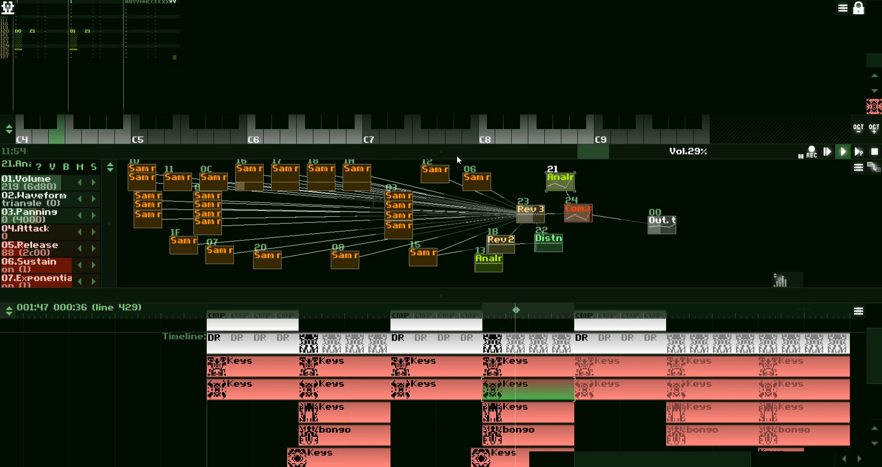
- Enlarge the timeline area to bring all pattern rows of the song into view, and stop playback
drag(457, 155, 459, 195)
mouse_move(873, 105)
mouse_down()
mouse_move(875, 34)
mouse_move(878, 108)
mouse_up()
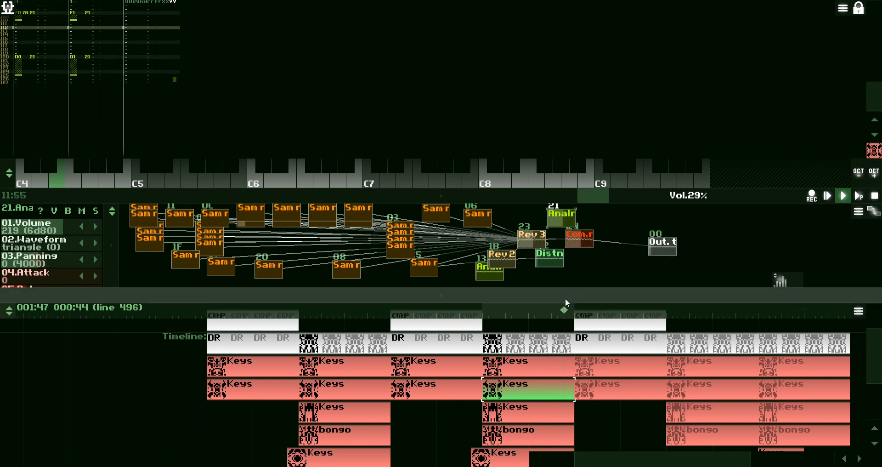
drag(565, 298, 551, 243)
scroll(817, 336, down, 1)
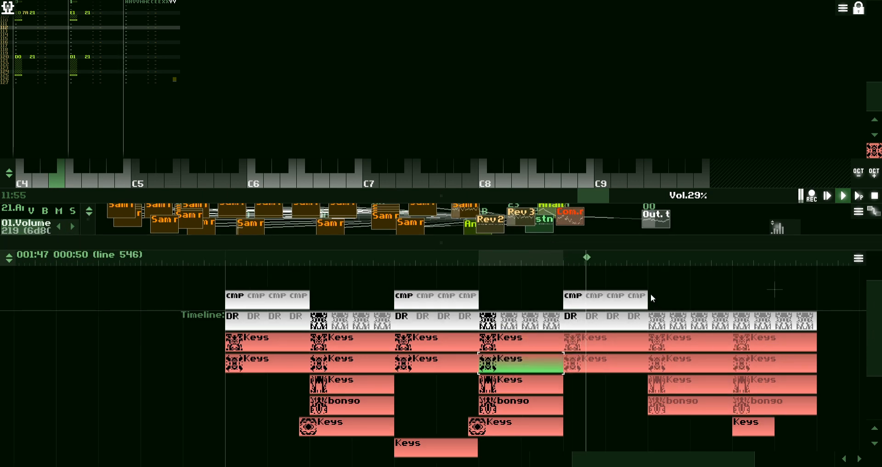
key(space)
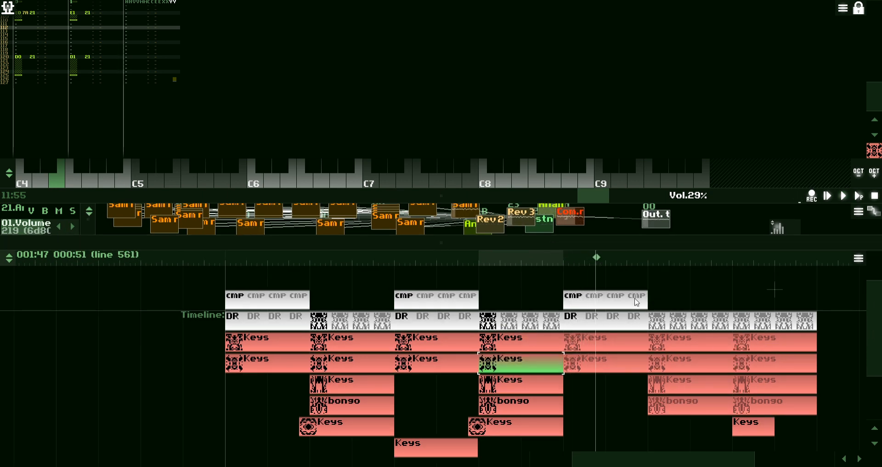
- Enlarge the module area so the entire network fits between the piano keyboard and the timeline
drag(444, 239, 421, 273)
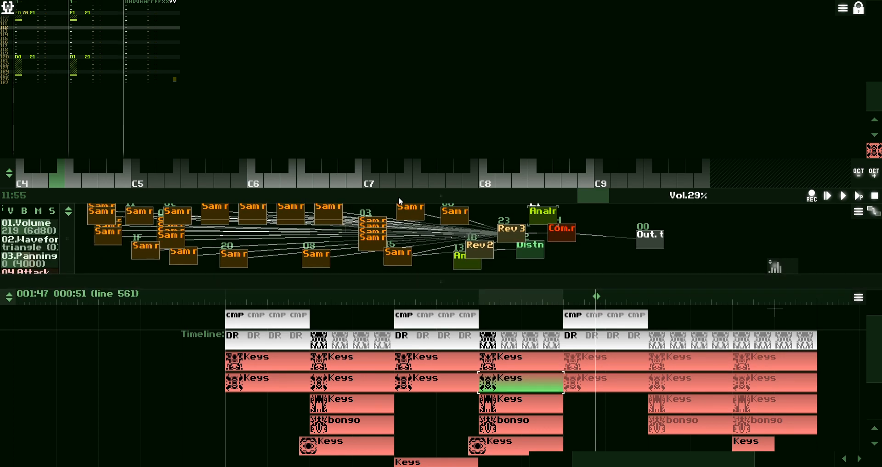
drag(398, 197, 539, 93)
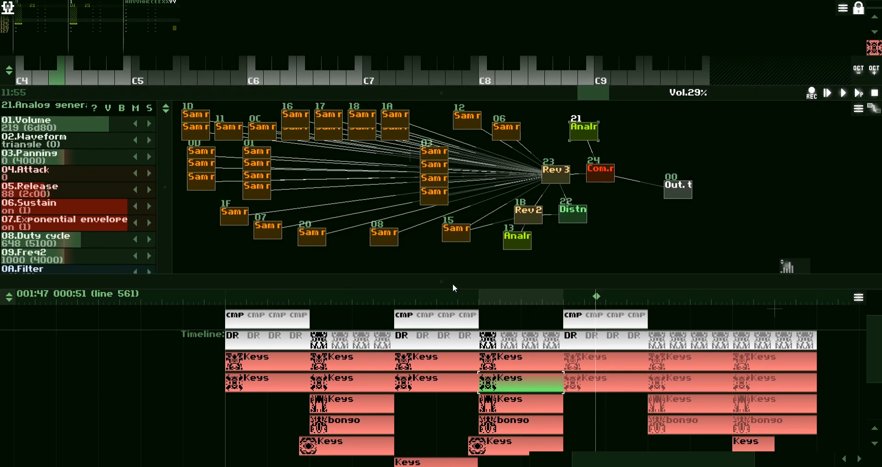
drag(453, 283, 387, 266)
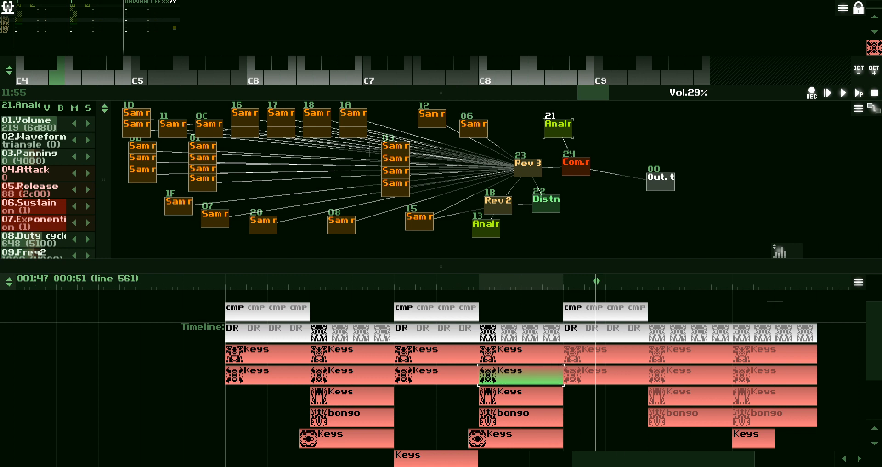
- Copy the second bongo pattern into the empty timeline slot directly after it
scroll(877, 336, down, 4)
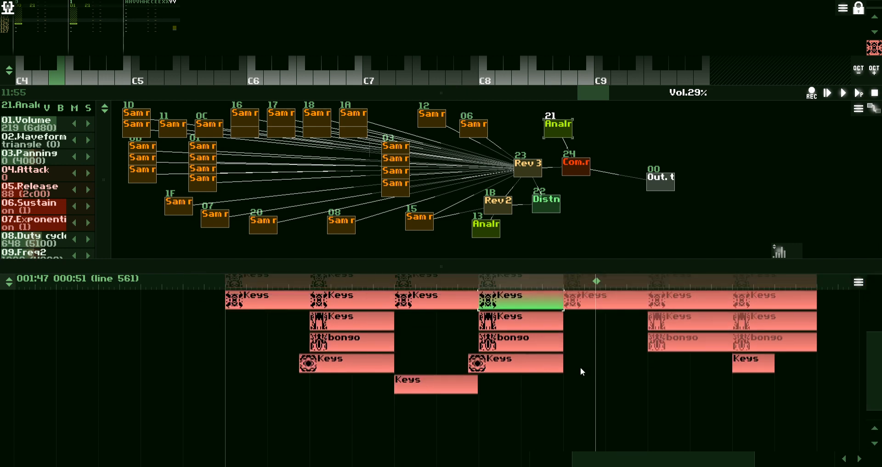
click(511, 340)
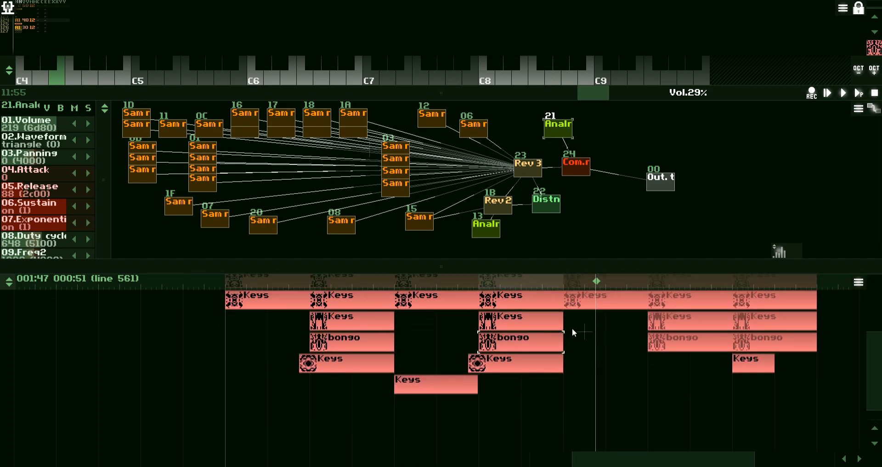
click(532, 343)
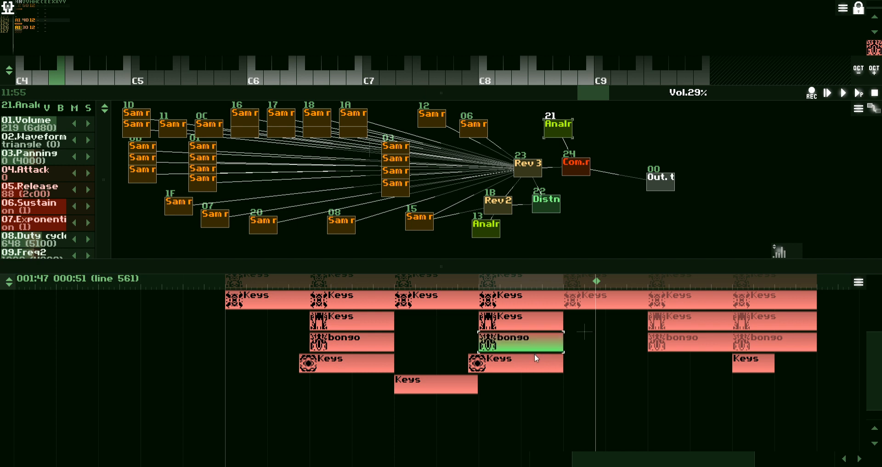
drag(535, 353, 529, 343)
drag(590, 335, 621, 338)
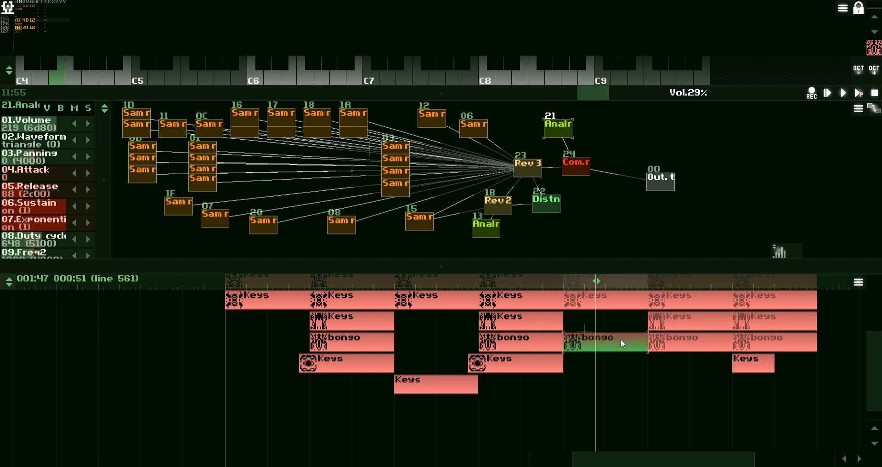
- Play the copied bongo pattern's section with Sampler 20 soloed, and stop playback
key(space)
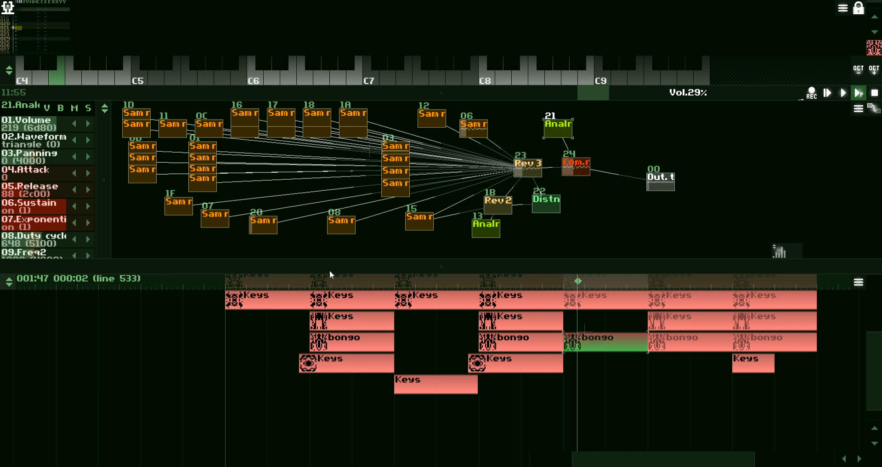
click(263, 222)
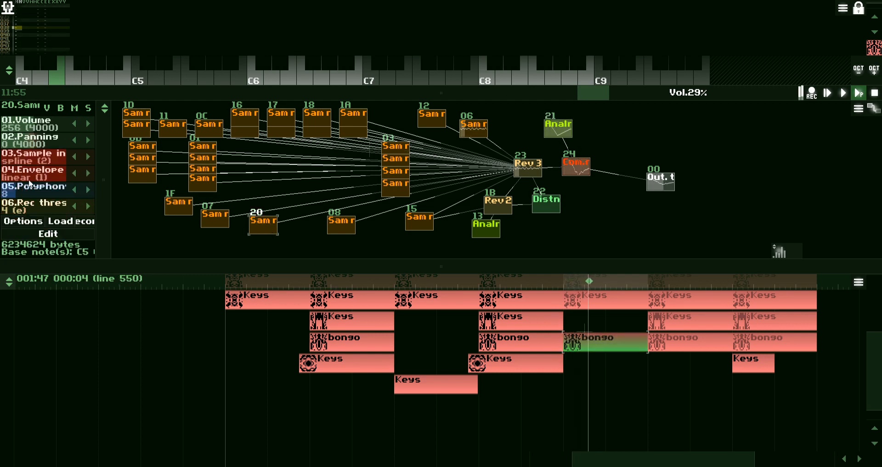
click(89, 109)
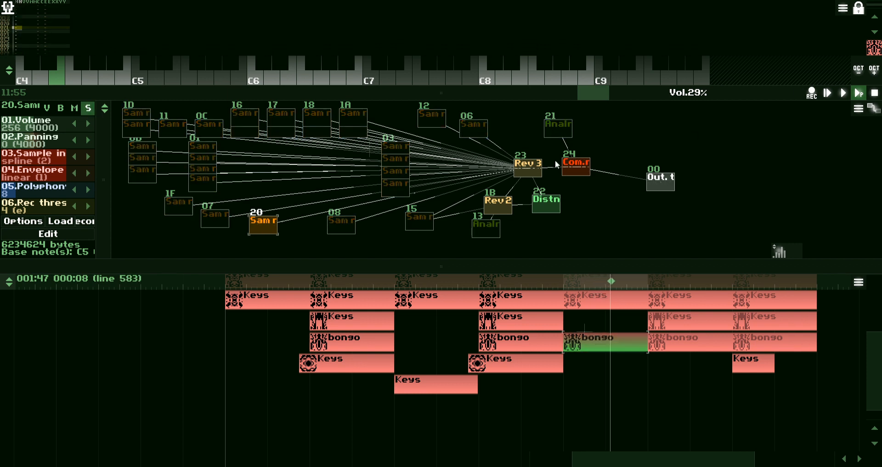
click(875, 93)
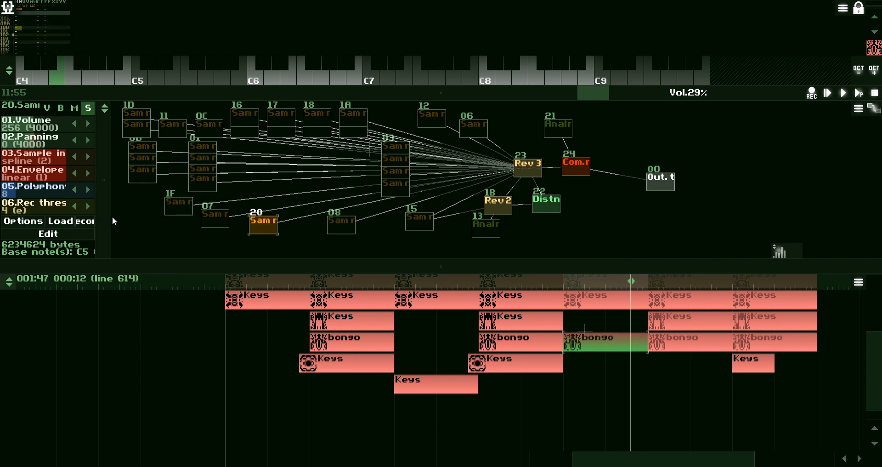
- Replay the copied bongo pattern's section with a taller pattern editor, turning off Sampler 20's solo before stopping
drag(280, 95, 257, 215)
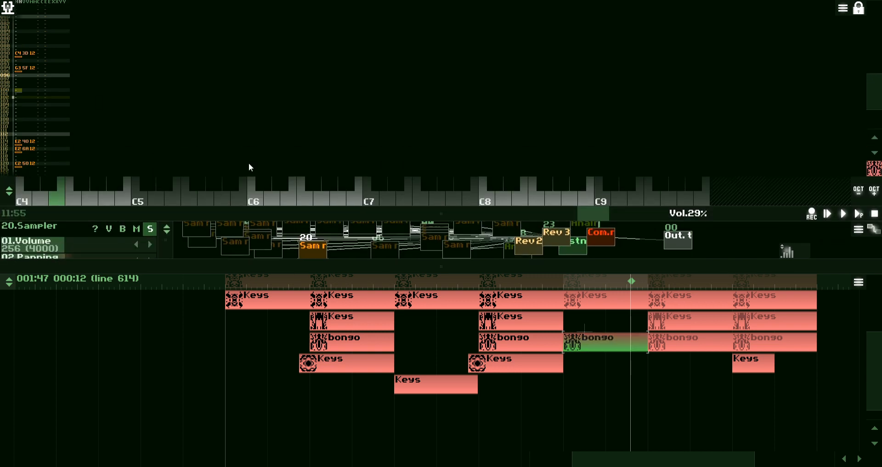
scroll(40, 99, up, 5)
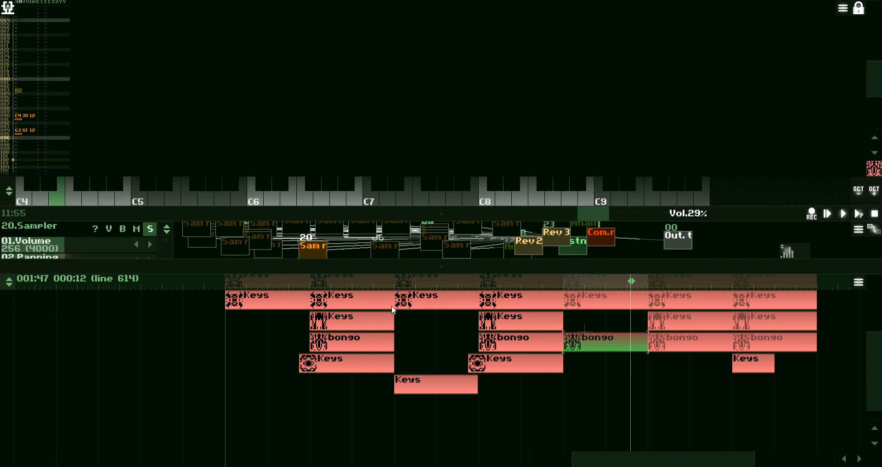
key(space)
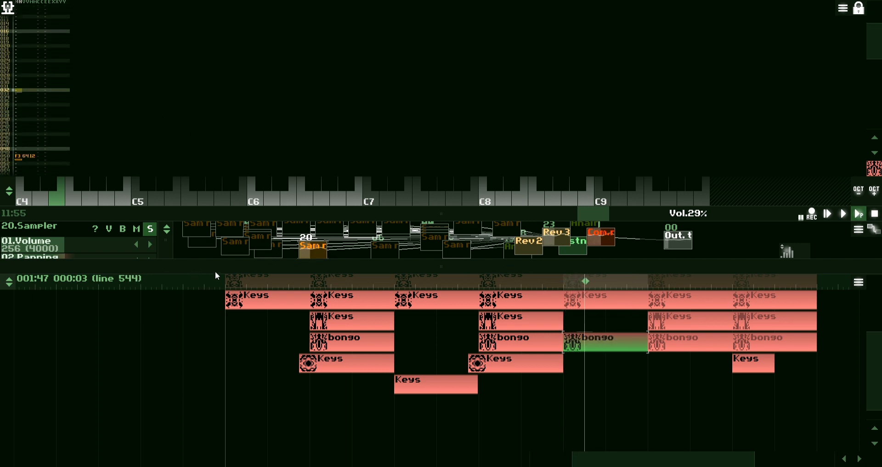
drag(139, 267, 140, 310)
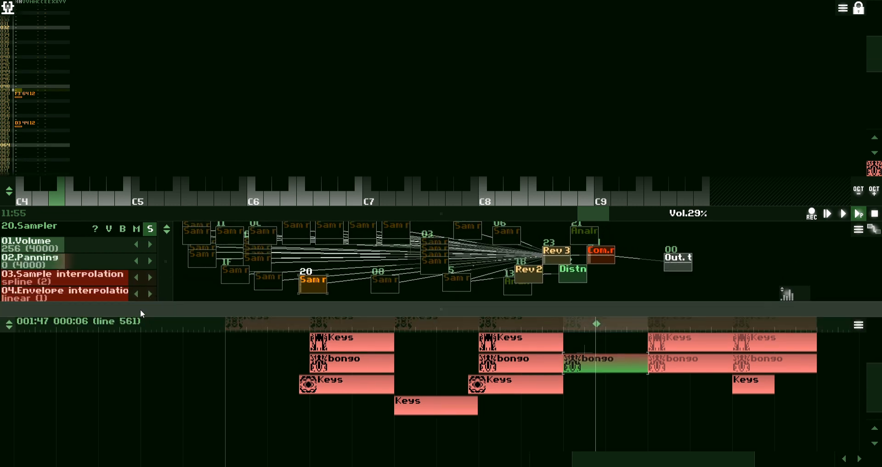
click(150, 228)
key(space)
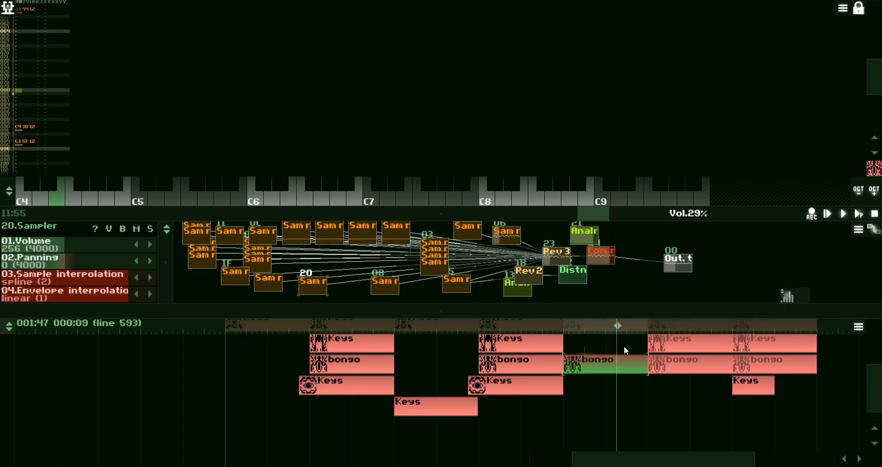
- Loop the DR pattern at the start of the third cmp section, soloing Sampler 20 and releasing the solo
scroll(624, 340, up, 3)
scroll(624, 338, down, 3)
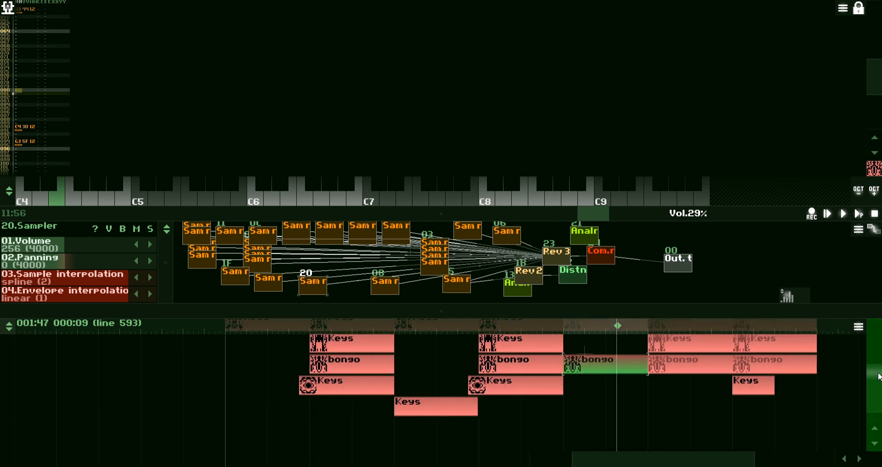
scroll(846, 358, up, 4)
click(576, 366)
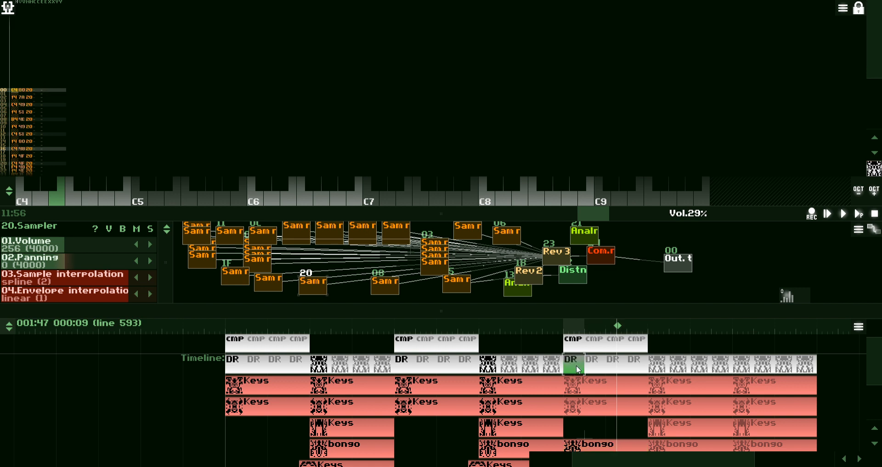
click(567, 322)
key(space)
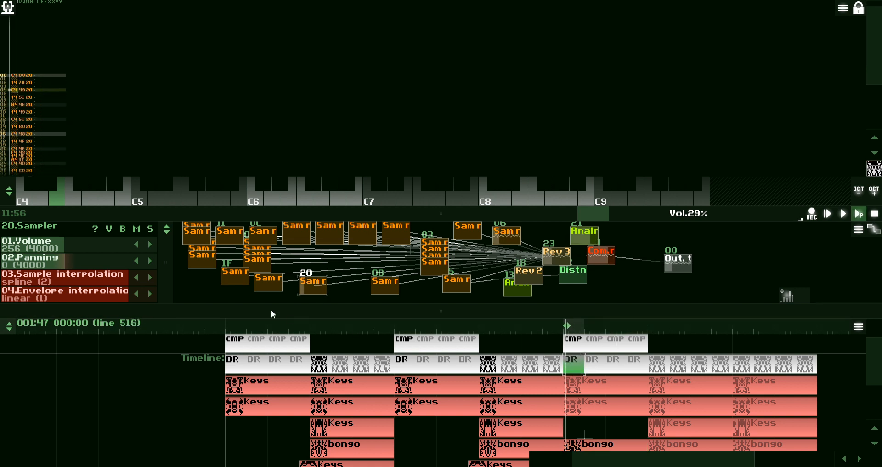
click(143, 230)
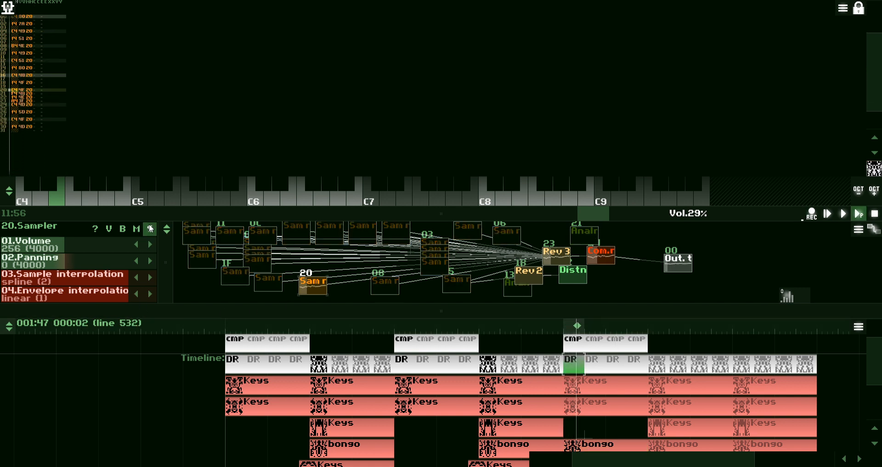
click(143, 230)
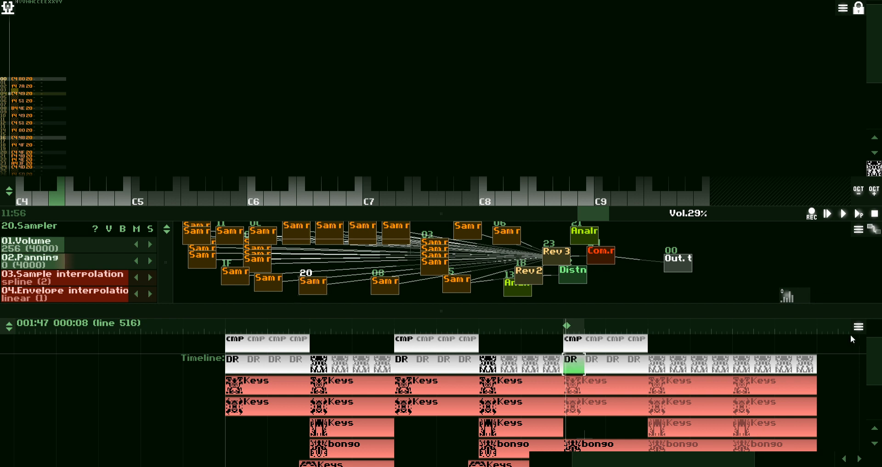
- In the bongo pattern at the start of the third cmp section, enter consecutive Sampler 20 notes on lines 0 to 5
scroll(877, 363, down, 4)
click(592, 368)
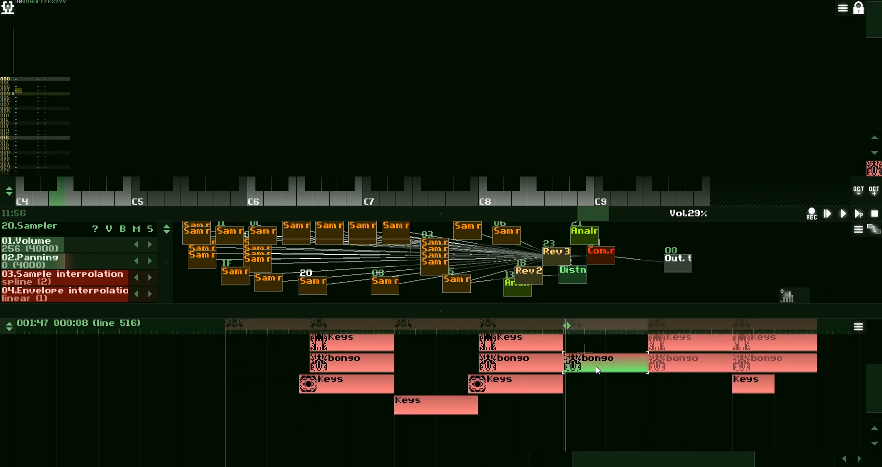
click(15, 80)
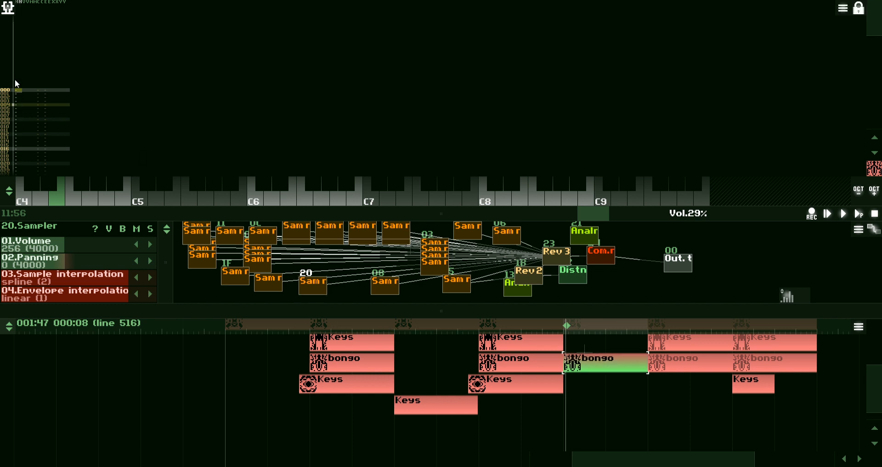
key(space)
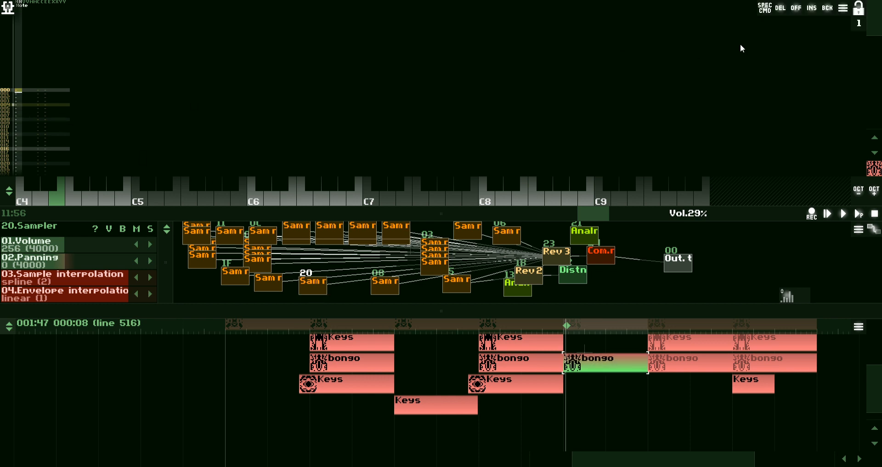
key(w)
key(q)
key(w)
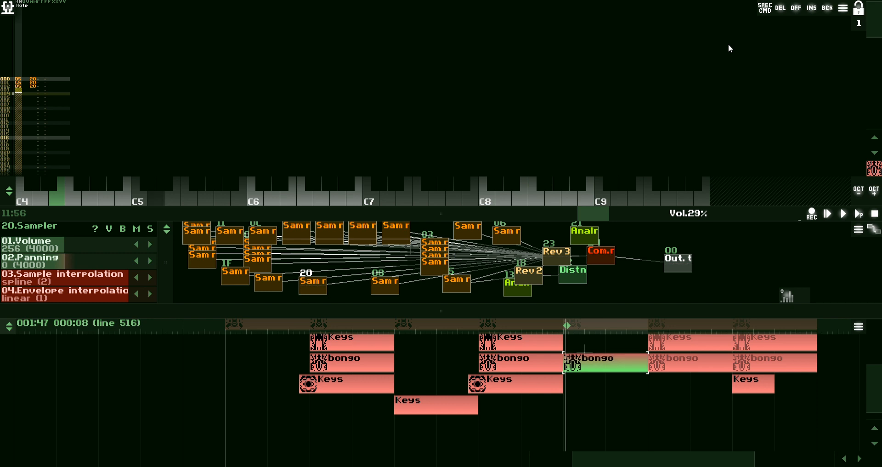
key(e)
key(q)
key(w)
- Add Sampler 20 C5 notes on lines 7, 9, 11 and 13 of the bongo pattern, followed by three notes on lines 14 to 16
key(Down)
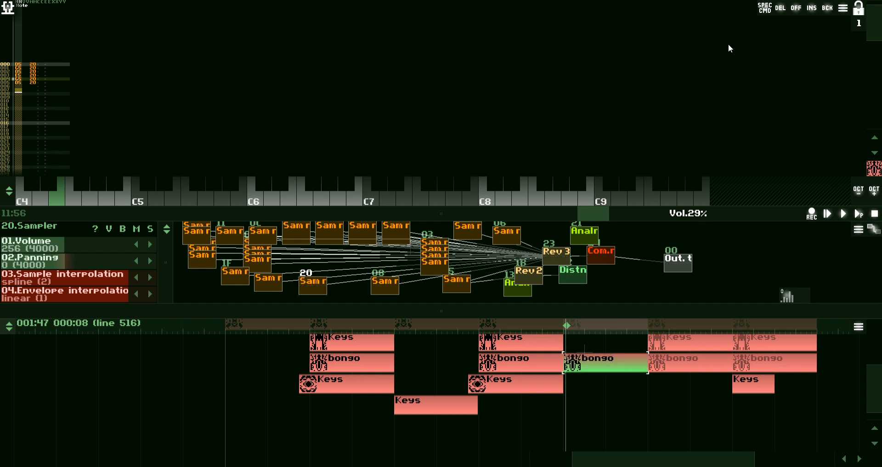
key(q)
key(Down)
key(q)
key(Down)
key(q)
key(Down)
key(q)
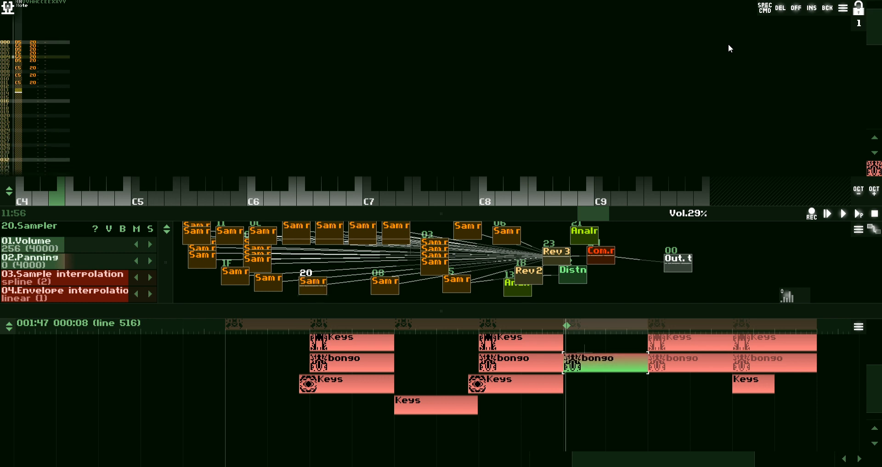
key(e)
key(q)
key(w)
- Add Sampler 20 notes on lines 20, 23, 26 and 29 of the bongo pattern
key(Down)
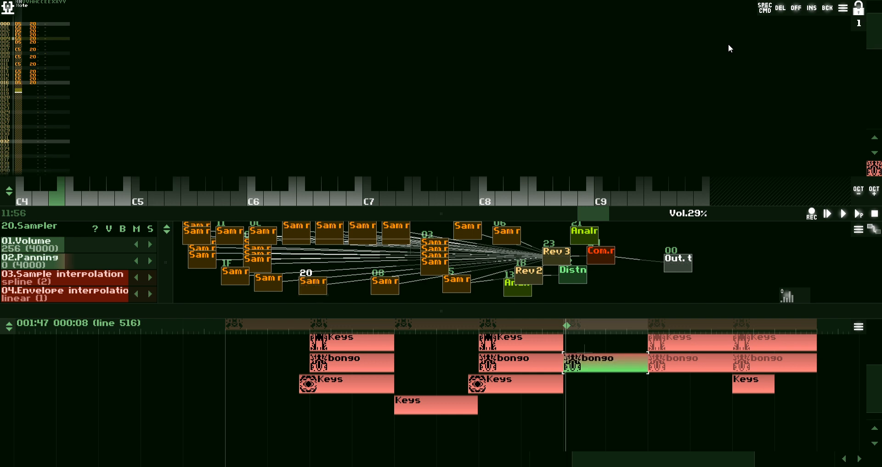
key(Down)
key(Down)
key(q)
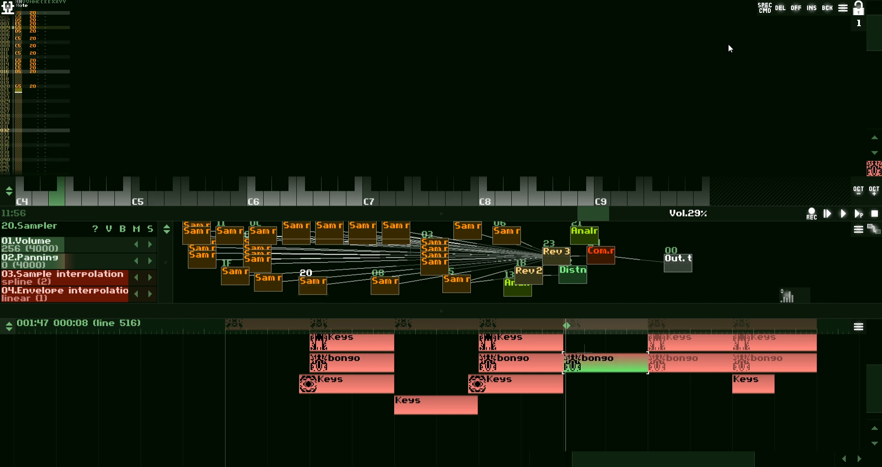
key(Down)
key(Down)
key(q)
key(Down)
key(Down)
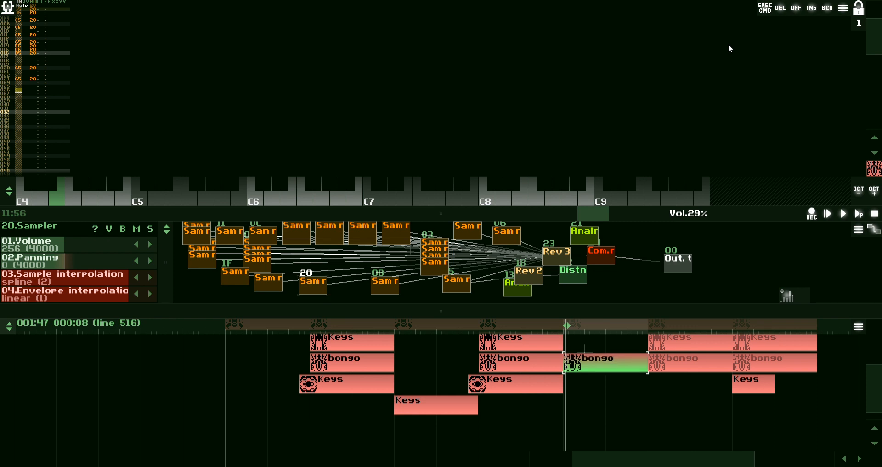
key(e)
key(Down)
key(Down)
key(q)
- Continue the three-line spacing with Sampler 20 notes dropping an octave each time: C3 on line 32, C2 on 35 and C1 on 38
key(Down)
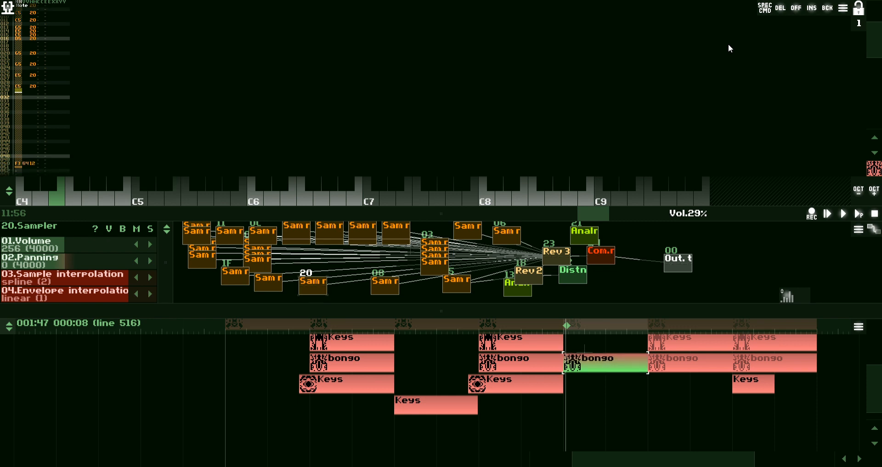
key(F3)
key(q)
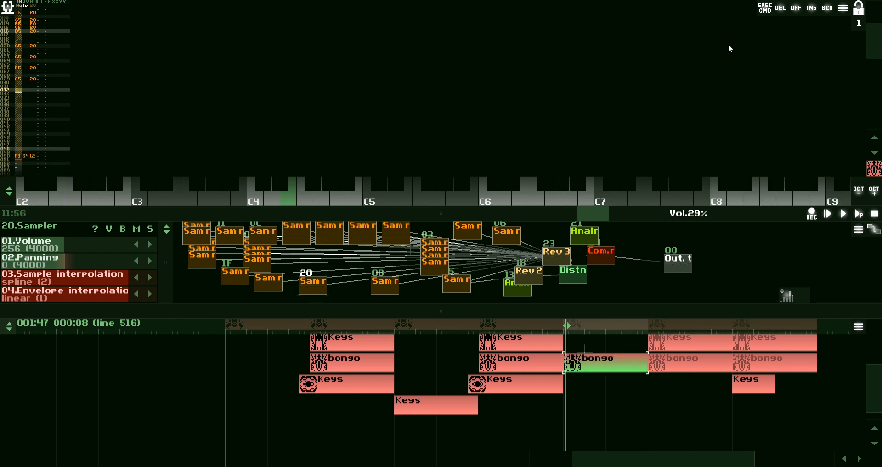
key(Down)
key(Down)
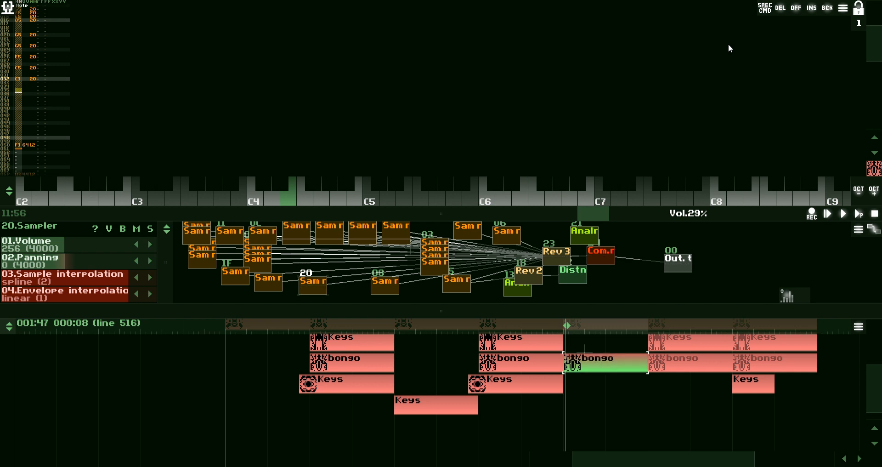
key(F2)
key(q)
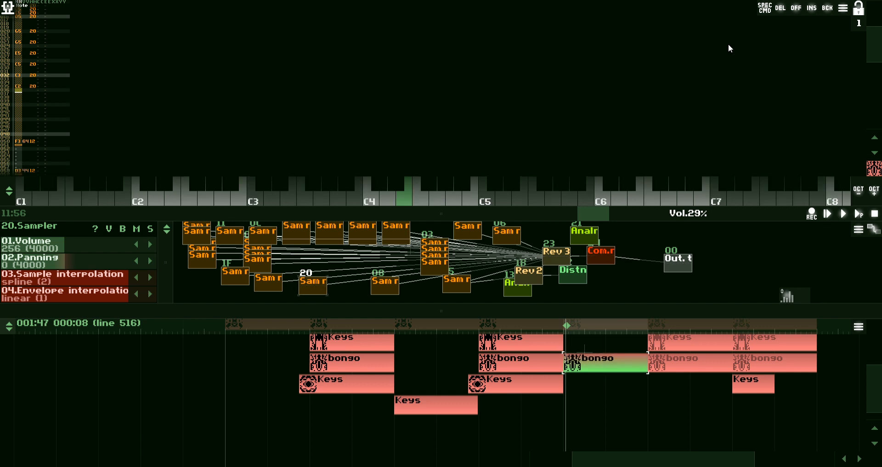
key(Down)
key(Down)
key(F1)
key(q)
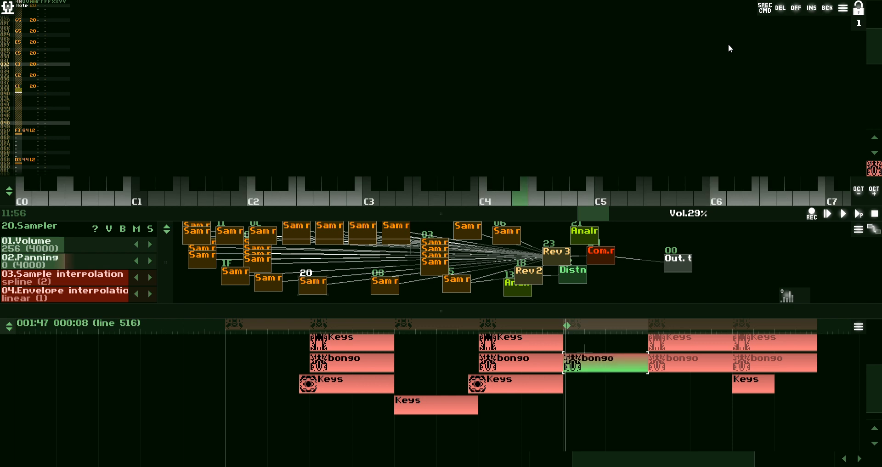
- Enter Sampler 20 G6 notes on every second line from 40 to 48 of the bongo pattern
key(Down)
key(Down)
key(Down)
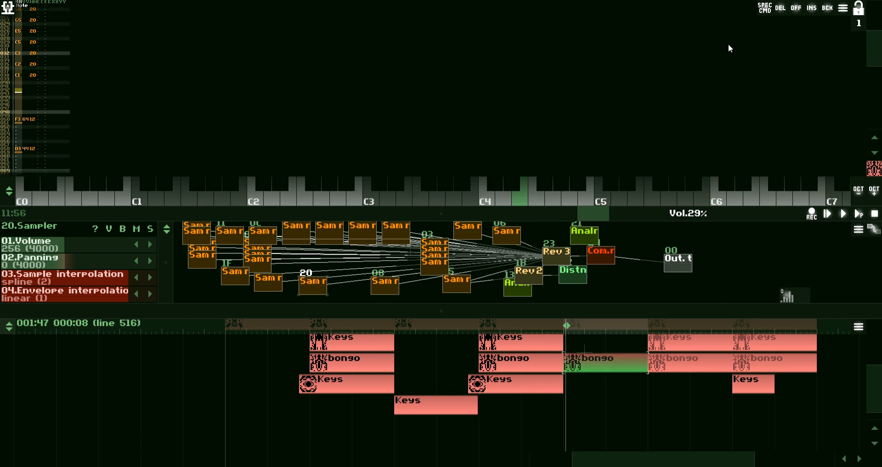
key(Up)
key(Up)
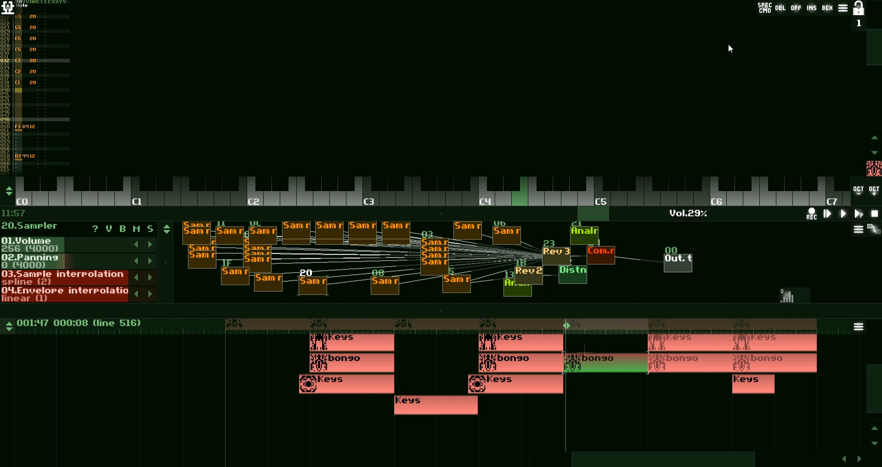
key(F6)
key(t)
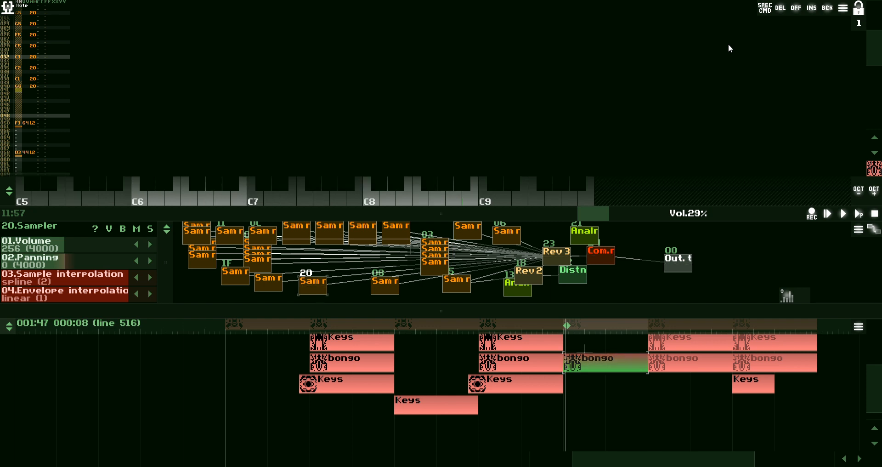
key(t)
key(t)
key(t)
key(t)
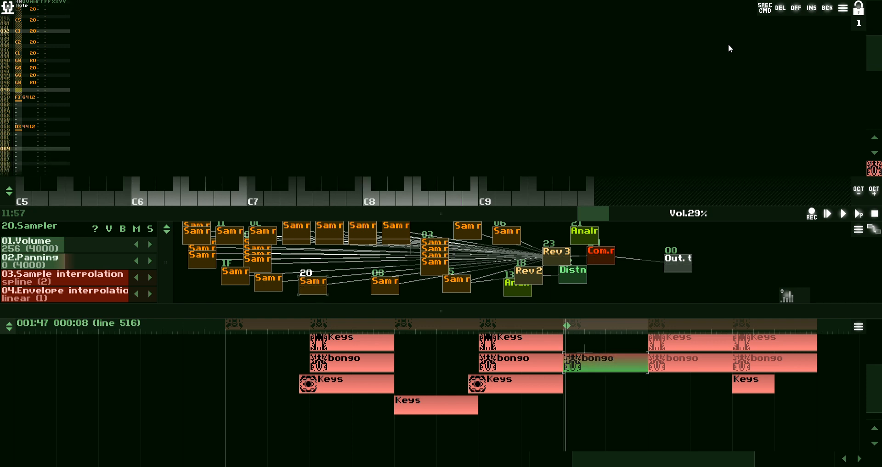
- Fill lines 41, 43, 45 and 47 between the G6 notes with lower Sampler 20 notes
key(Up)
key(Up)
key(Up)
key(Up)
key(Up)
key(Up)
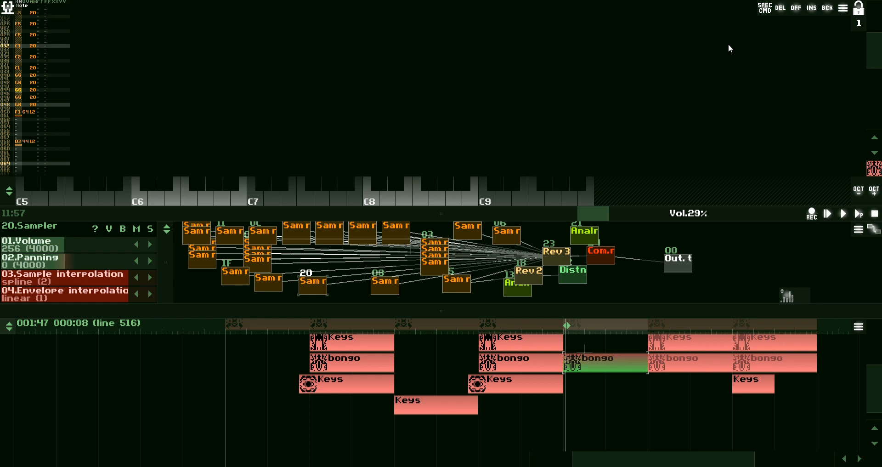
key(space)
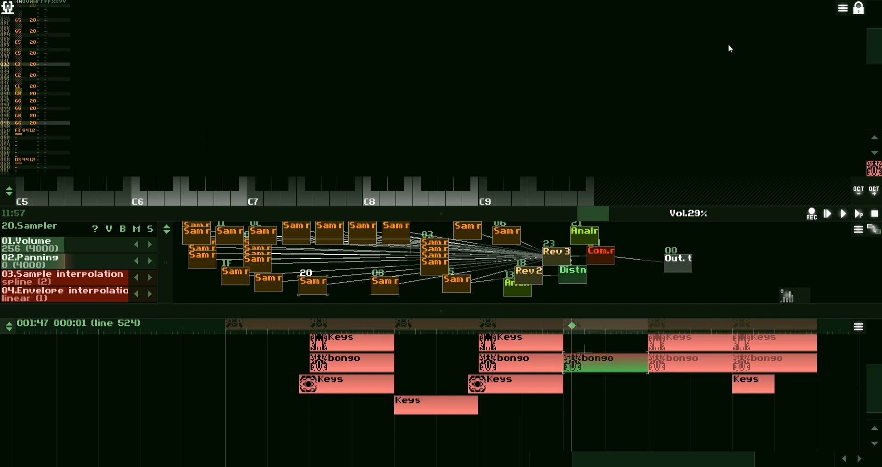
key(space)
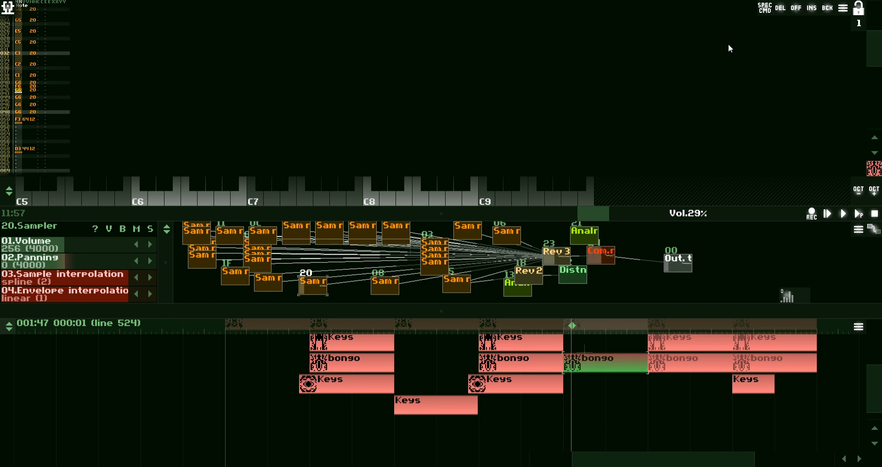
key(e)
key(Down)
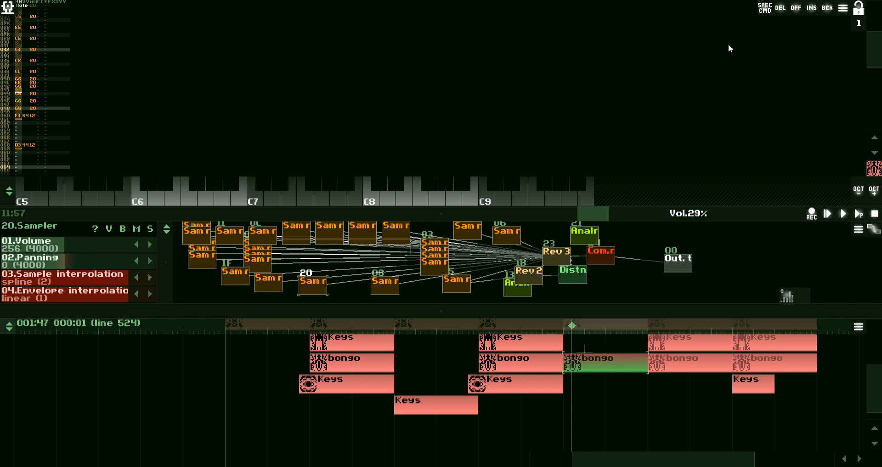
key(e)
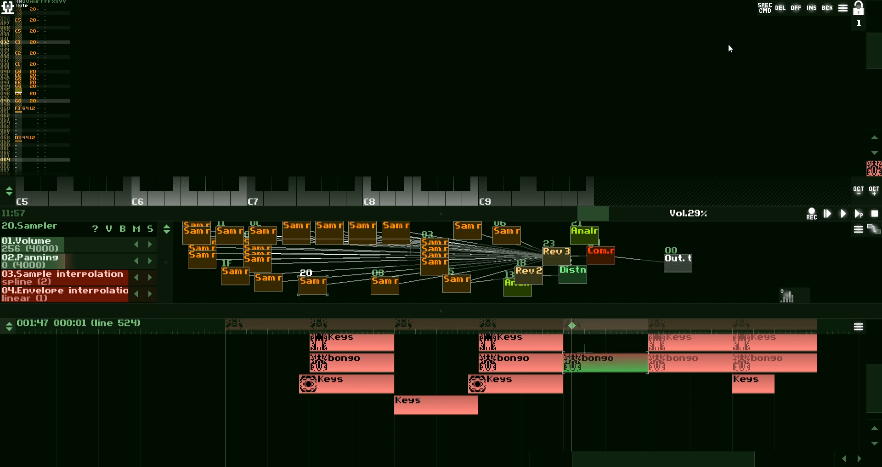
key(w)
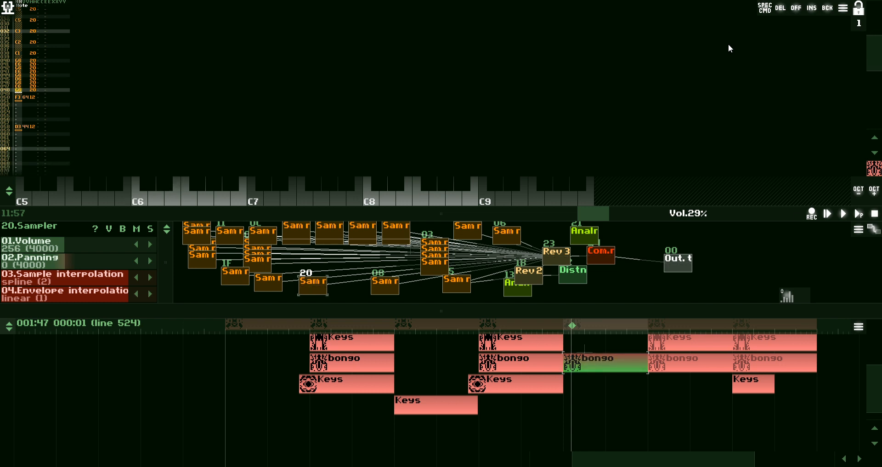
key(q)
- Play back the edited bongo section and enlarge the timeline area to show all of its patterns
key(Return)
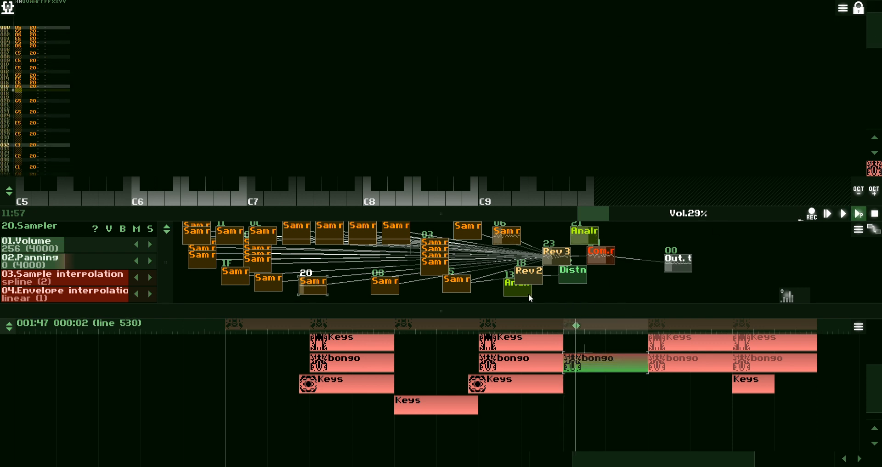
drag(498, 304, 467, 263)
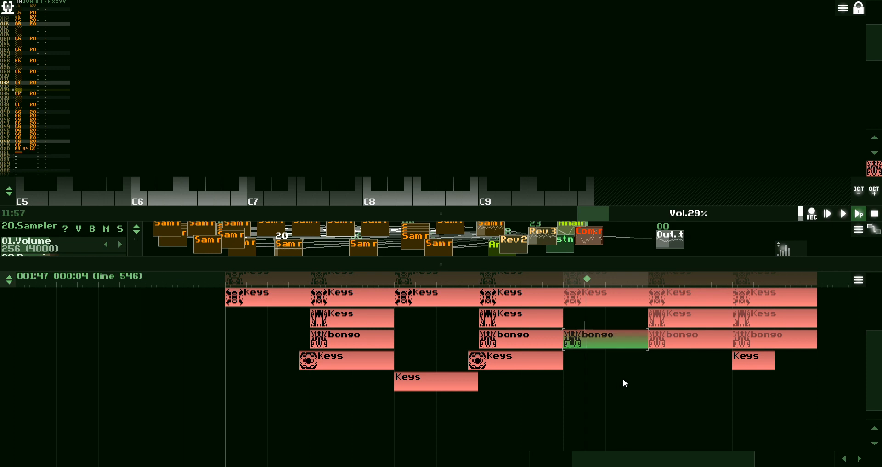
drag(624, 379, 573, 412)
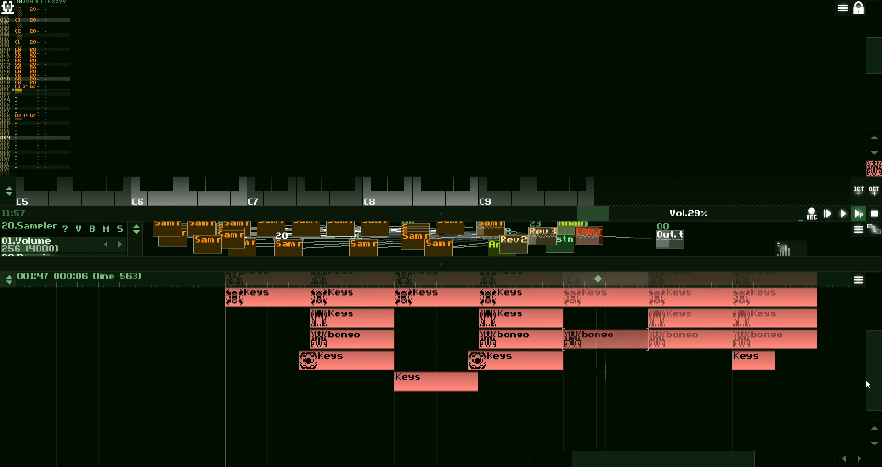
drag(871, 378, 870, 348)
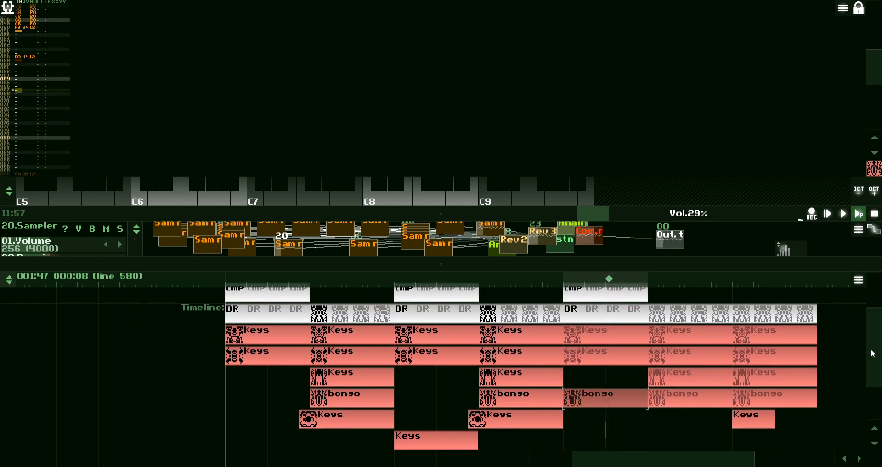
- Shorten the third section's bongo pattern to 64 lines and clone it into the gap directly after it
click(600, 402)
click(600, 402)
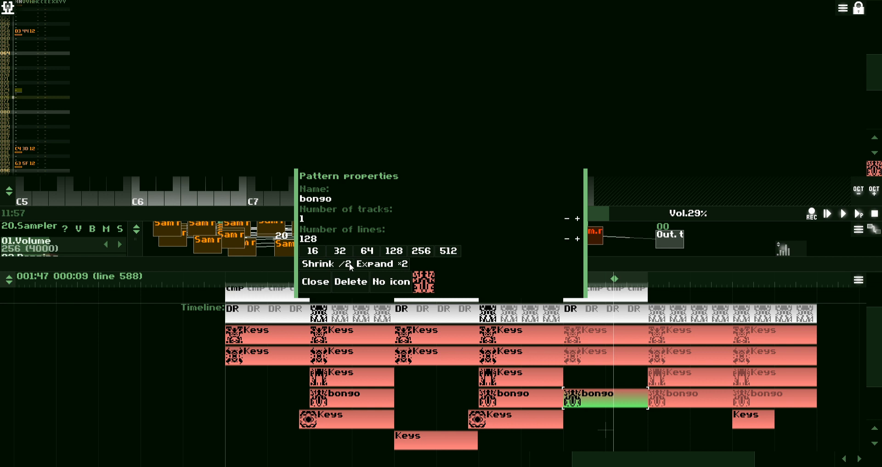
click(352, 296)
click(605, 397)
click(367, 251)
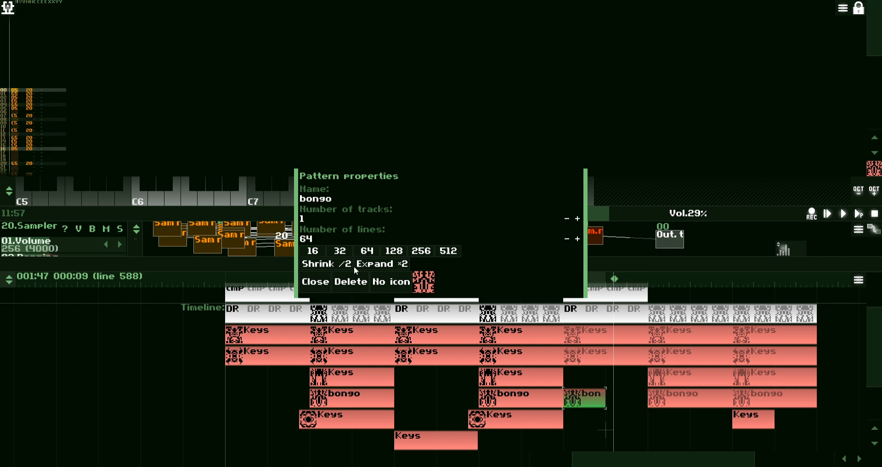
click(316, 282)
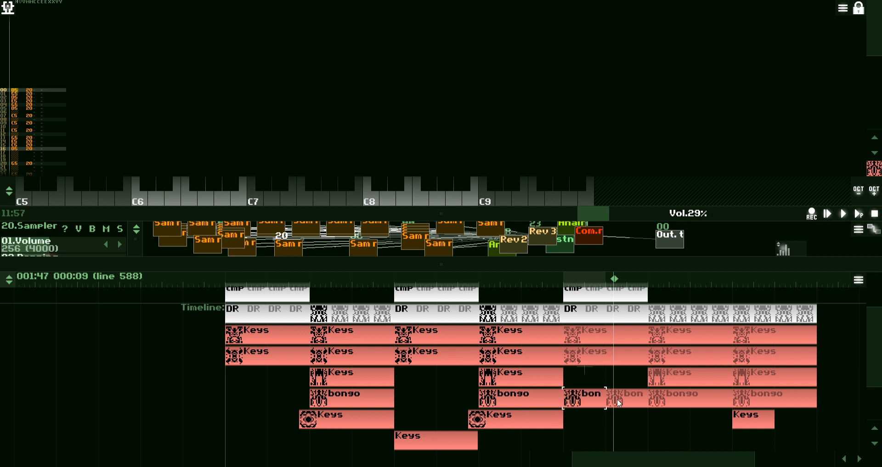
- Select the shortened bongo pattern and its clone in turn, and inspect the clone in a closer timeline view
click(620, 404)
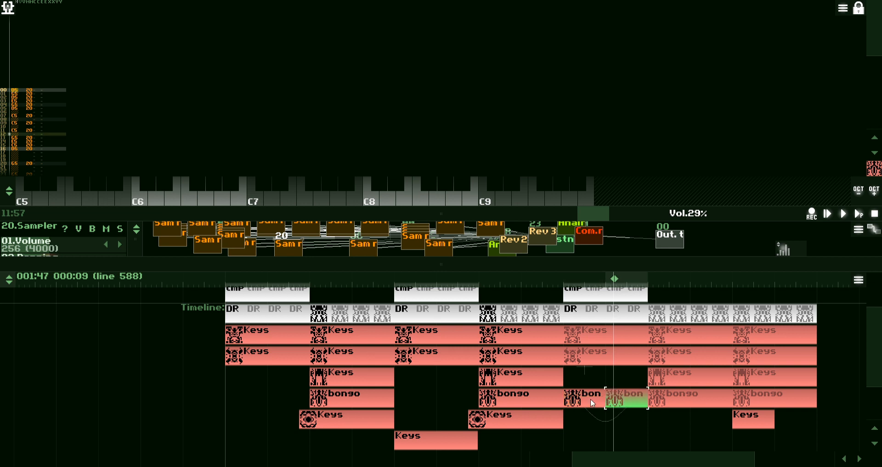
click(589, 397)
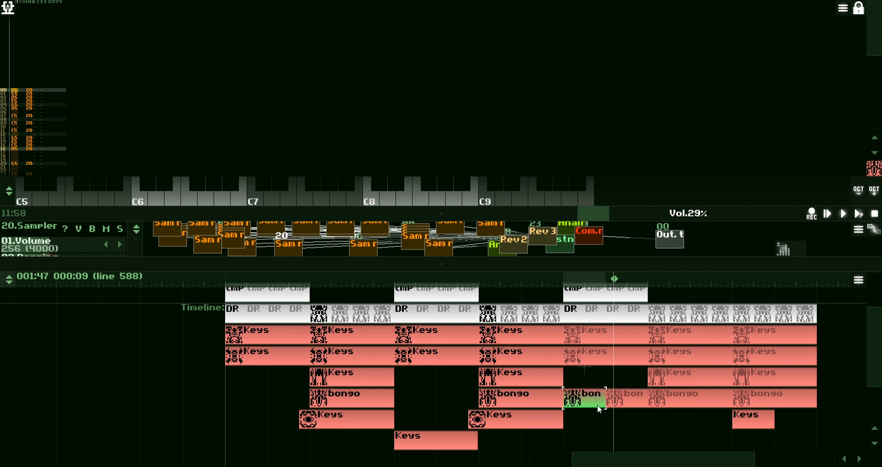
click(625, 410)
scroll(630, 427, up, 6)
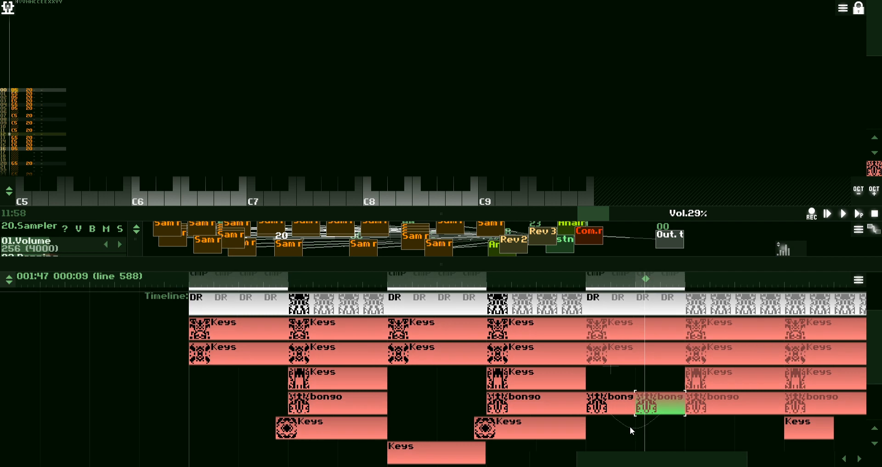
drag(669, 462, 706, 464)
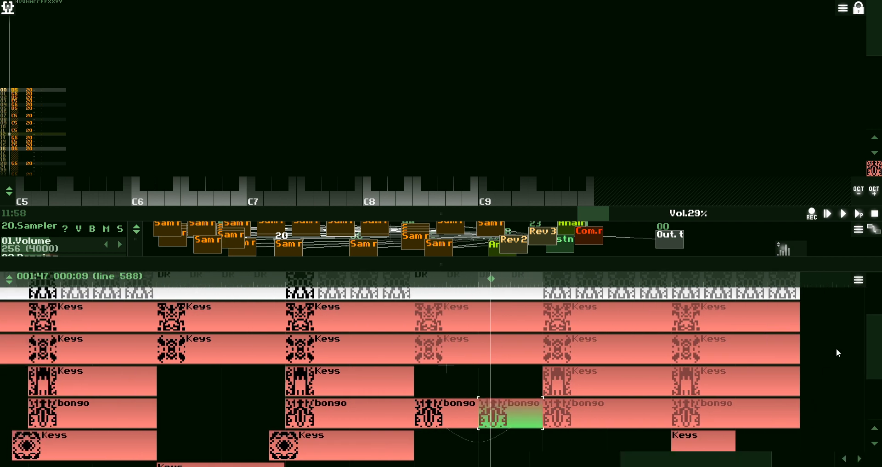
- Select the shortened original bongo pattern and rebalance the pattern, module and timeline areas around it
drag(871, 335, 876, 362)
scroll(528, 353, up, 3)
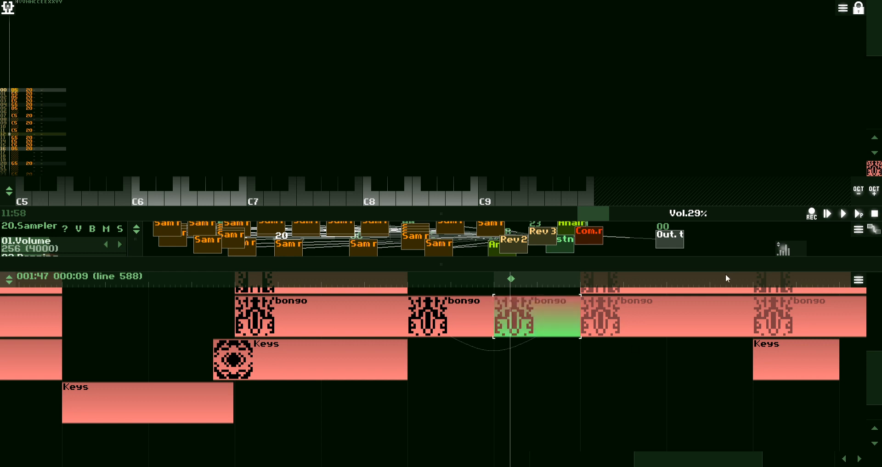
drag(660, 258, 658, 246)
scroll(575, 344, up, 1)
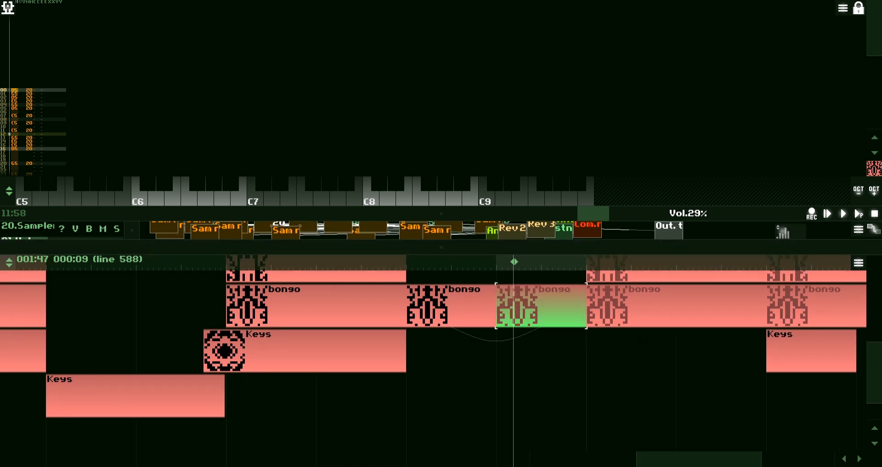
click(461, 313)
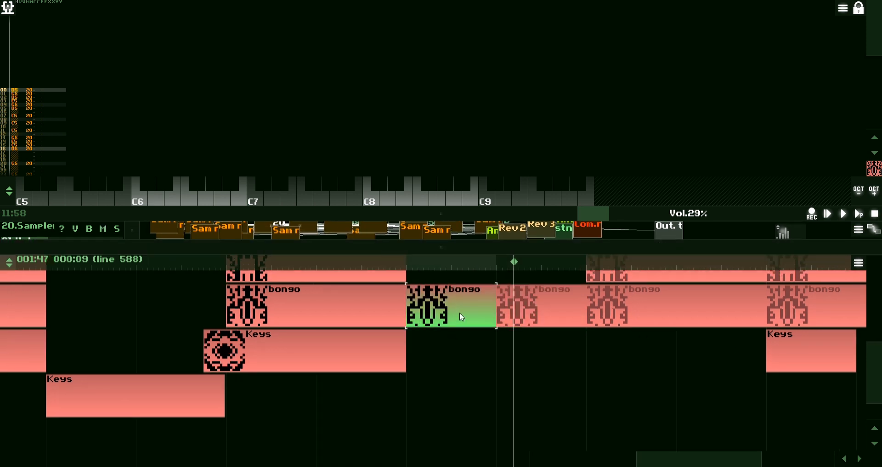
drag(407, 246, 406, 301)
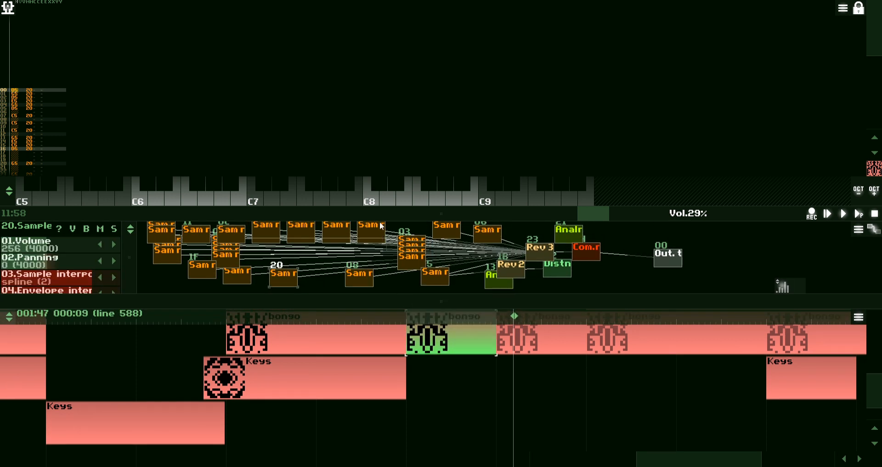
drag(419, 214, 445, 224)
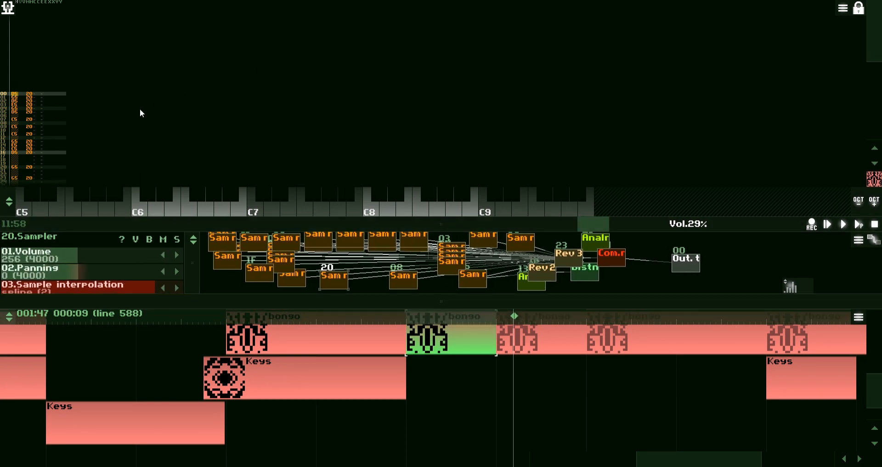
drag(546, 381, 498, 425)
scroll(552, 375, up, 1)
scroll(548, 381, down, 2)
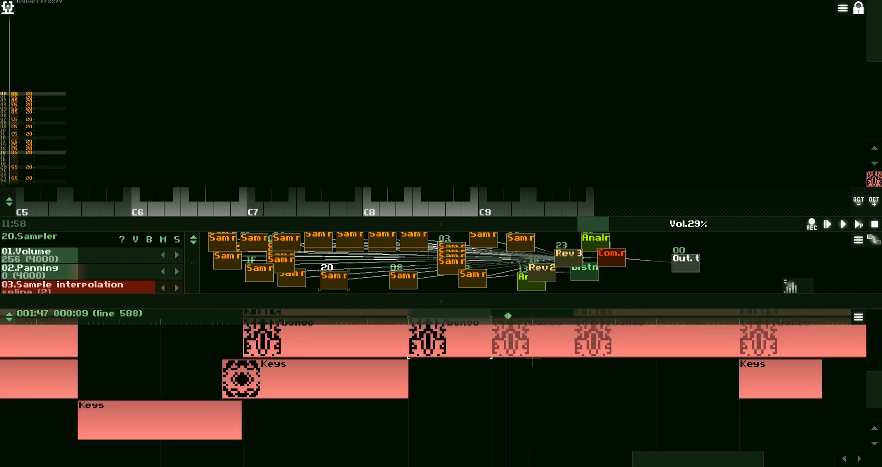
mouse_move(874, 382)
mouse_down()
mouse_move(874, 363)
mouse_move(875, 372)
mouse_up()
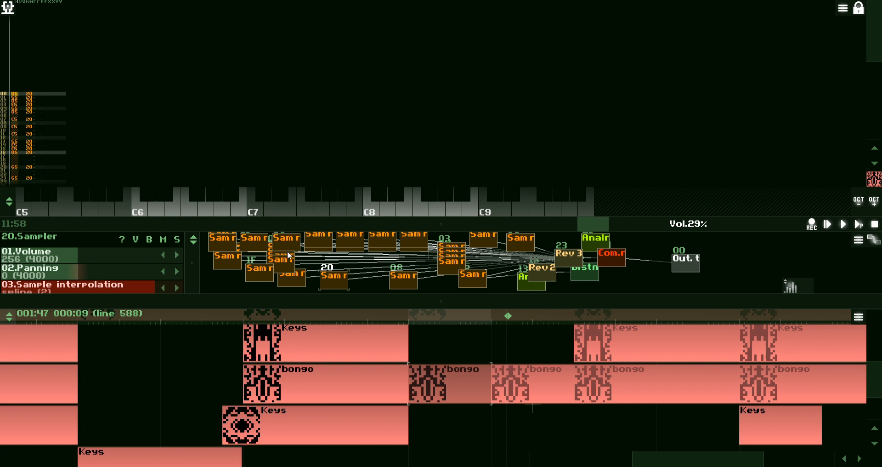
- Fill the effect column on the lines of the 64-line bongo pattern with effect 21, note probability
click(101, 94)
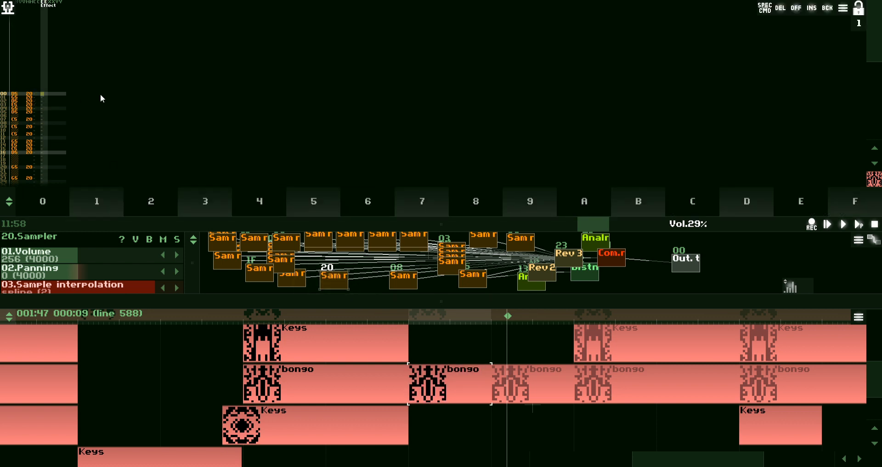
key(Right)
key(Left)
key(Left)
key(Right)
key(Right)
text(22222)
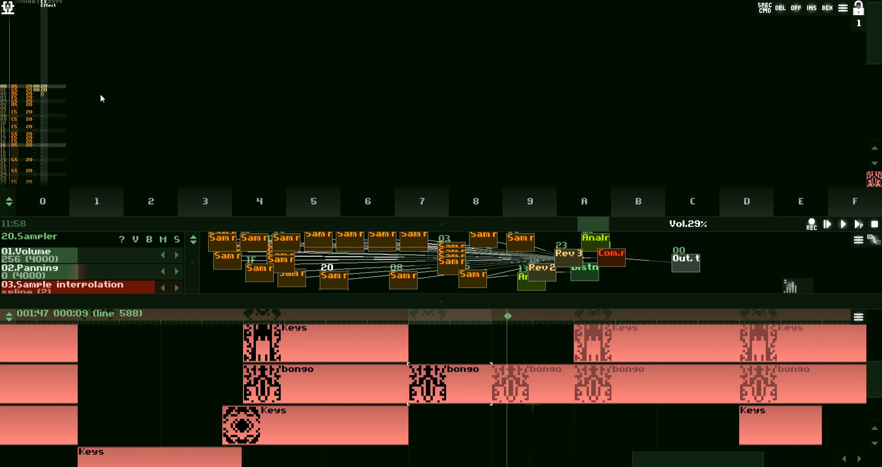
text(2222222222222222222222222222222222222222222222)
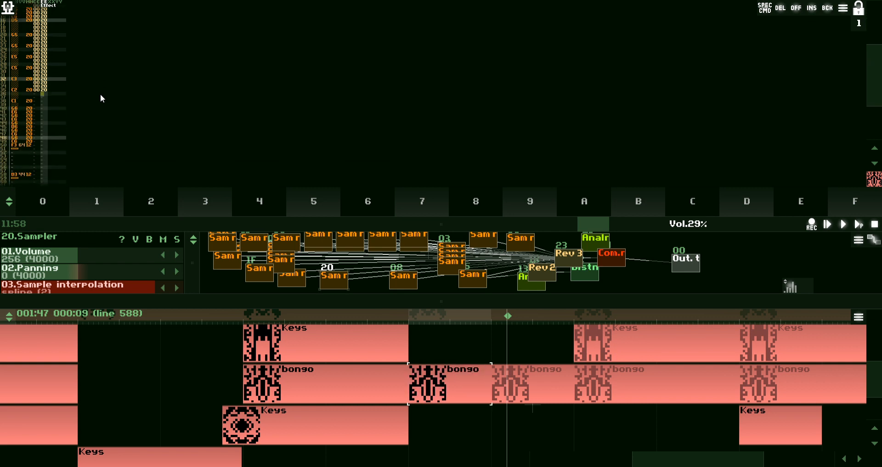
text(22222222222222222222)
key(Right)
text(11111111)
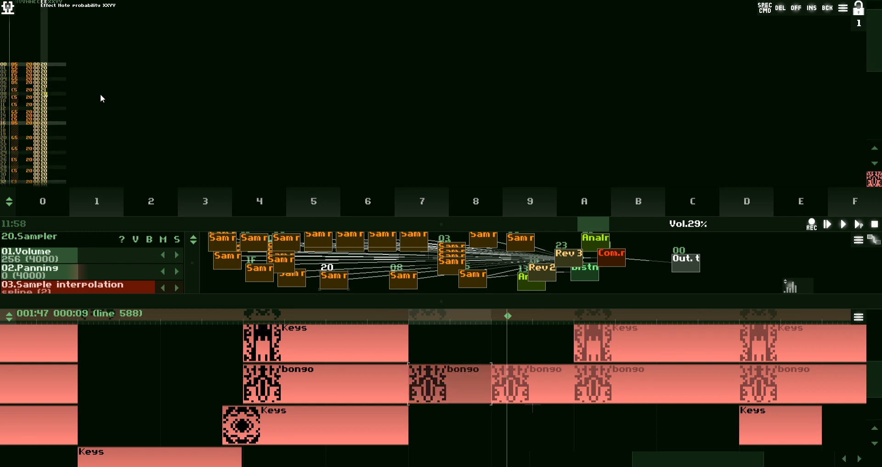
text(111111111111111111111111111111111111111111111111111111111111)
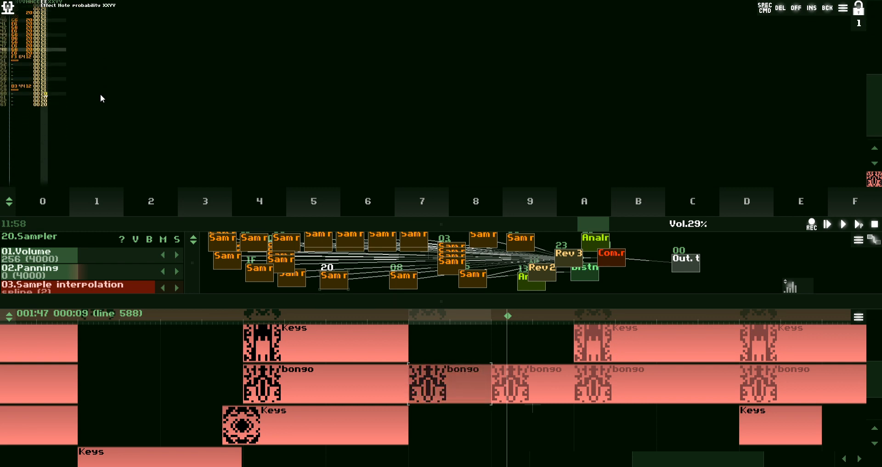
- With an edit step of 2, enter effect parameter 6000 on every second line of the bongo pattern, starting at line 00
key(Down)
key(Down)
key(Down)
key(Down)
key(Down)
key(Down)
key(Down)
key(Down)
key(Down)
key(Down)
key(Down)
key(Right)
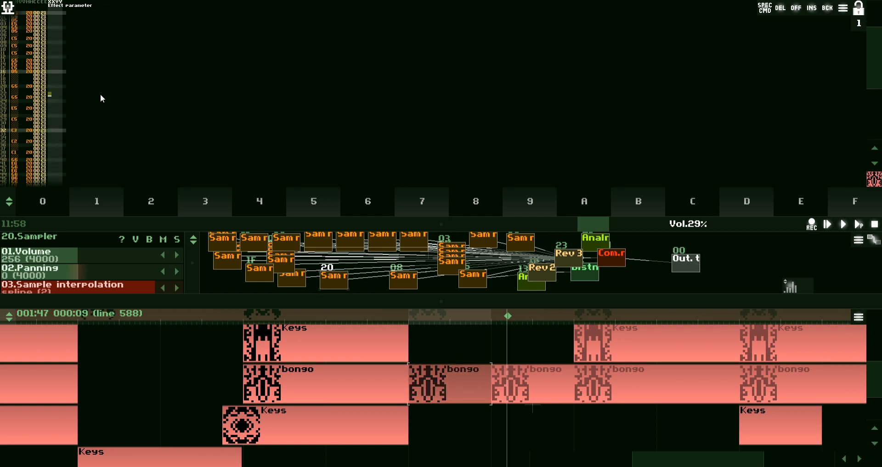
key(Up)
key(Up)
key(Up)
key(Up)
key(Up)
key(Up)
key(Up)
key(Up)
key(Up)
key(Up)
key(Up)
key(Up)
key(Up)
key(Up)
key(Up)
key(Up)
key(Up)
key(Up)
key(Up)
key(Up)
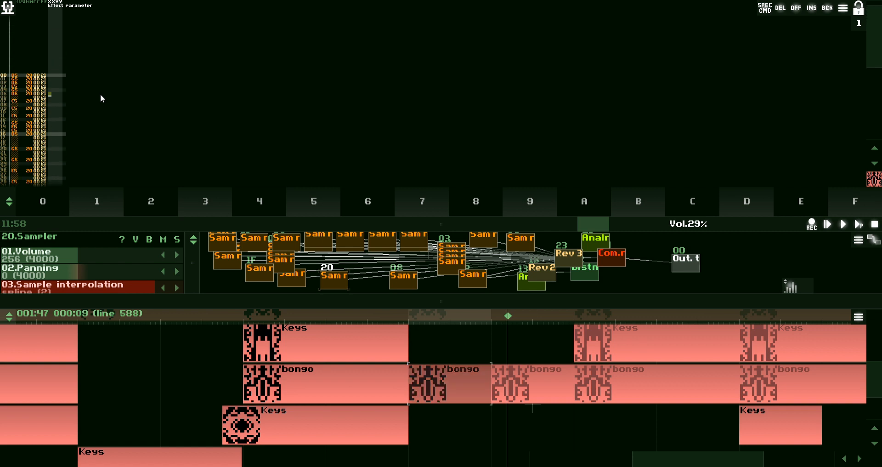
key(Up)
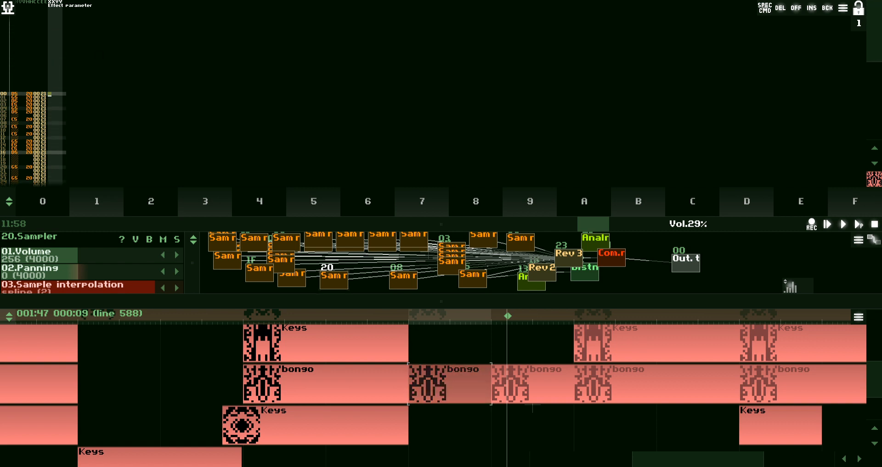
click(860, 24)
text(666666666666666)
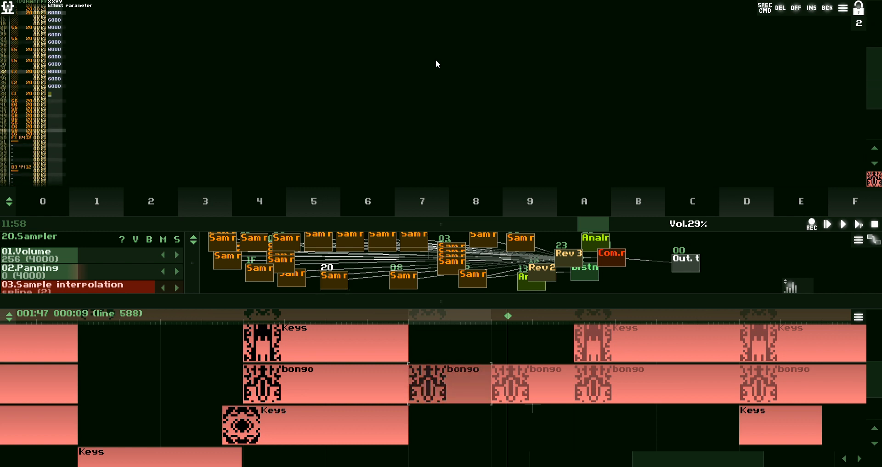
- Fill the remaining alternate lines of the bongo pattern with effect parameter 3000, starting at line 01
key(Up)
key(Up)
key(Up)
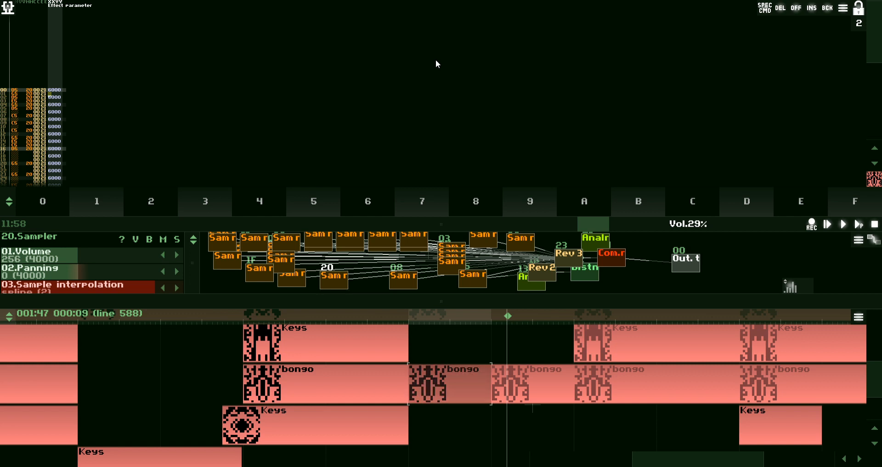
text(333333333333333)
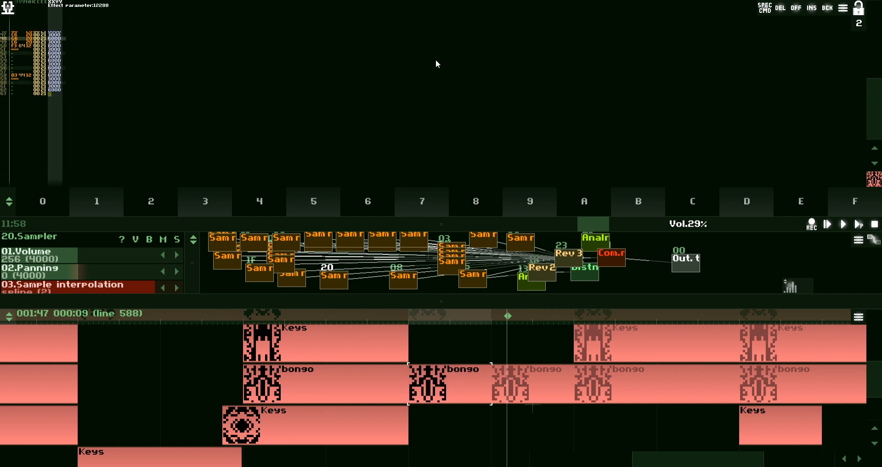
- Return to the first line of the bongo pattern and play it back with its probability effects
key(Up)
key(Up)
key(Up)
key(Up)
key(Up)
key(Up)
key(Up)
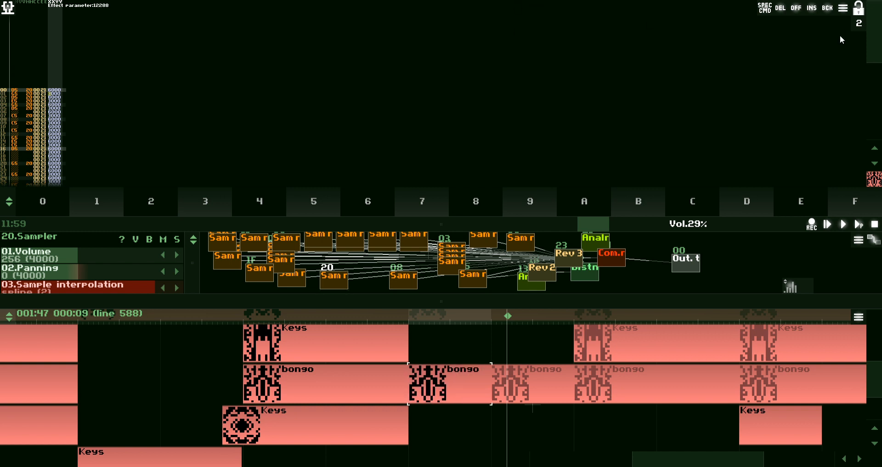
click(857, 25)
click(705, 40)
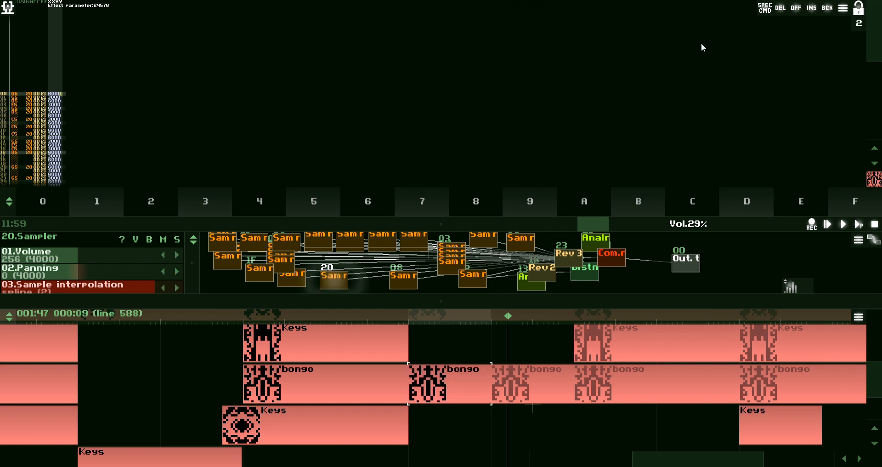
click(702, 44)
key(space)
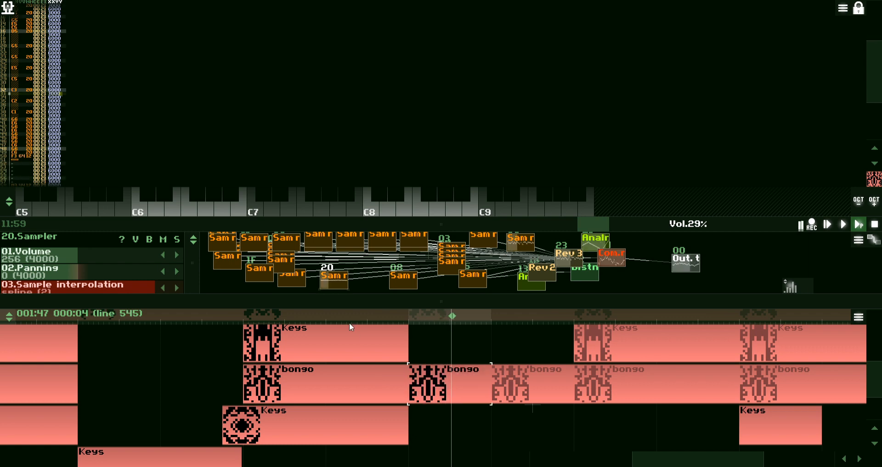
- Enlarge the module network area during playback and widen the timeline view to inspect the song's patterns
drag(374, 222, 362, 94)
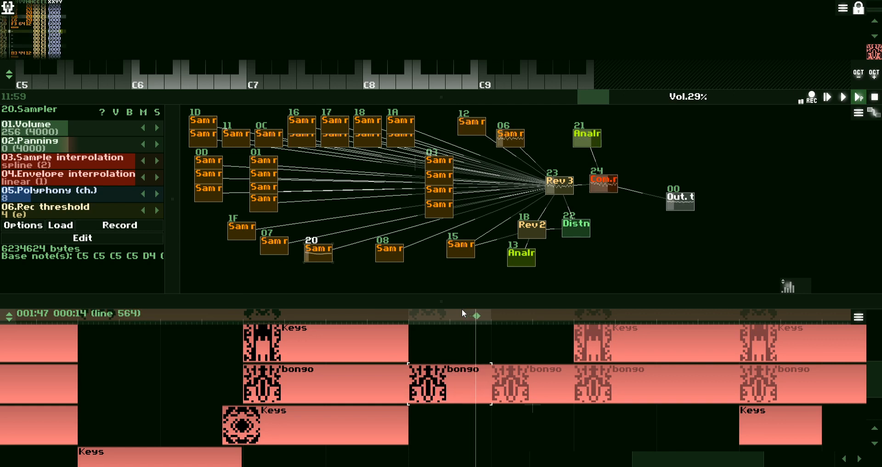
drag(461, 303, 486, 343)
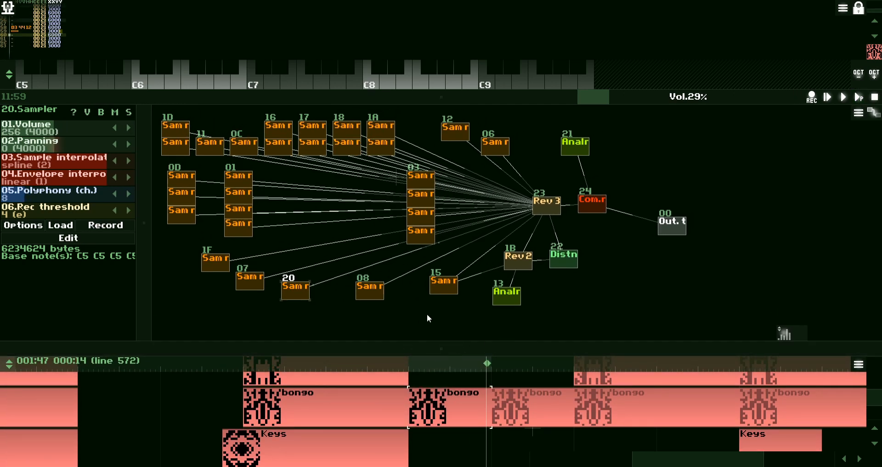
drag(419, 346, 362, 288)
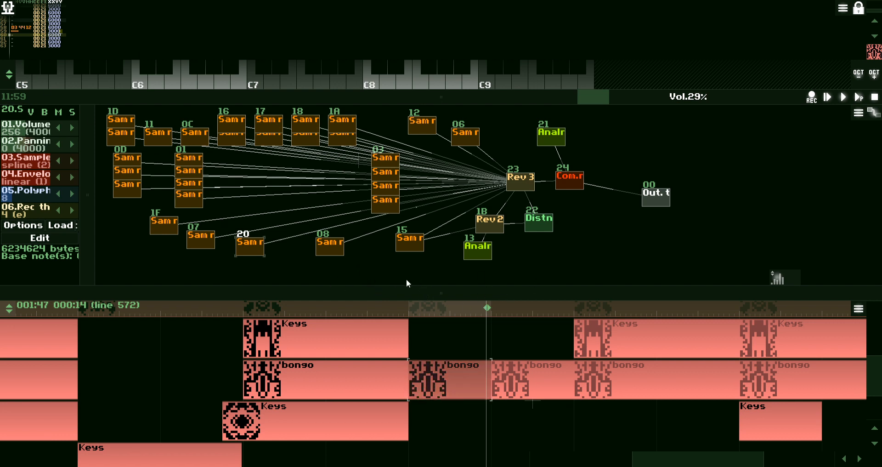
drag(406, 295, 515, 271)
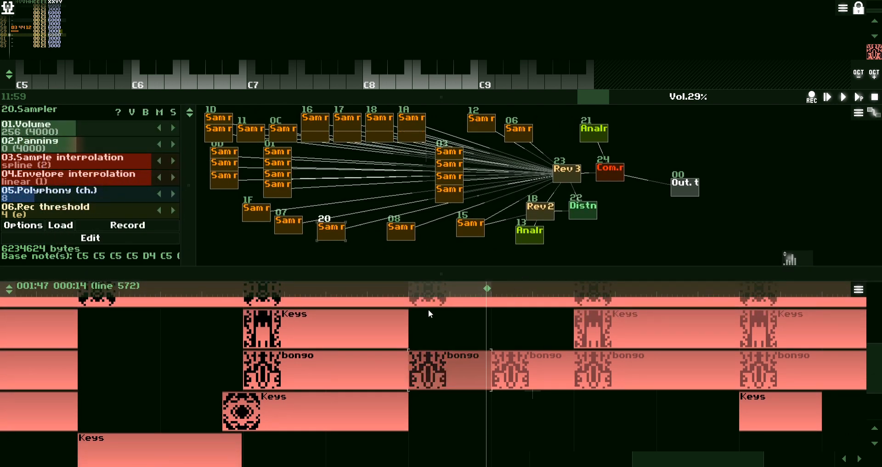
drag(438, 320, 391, 354)
scroll(453, 332, down, 4)
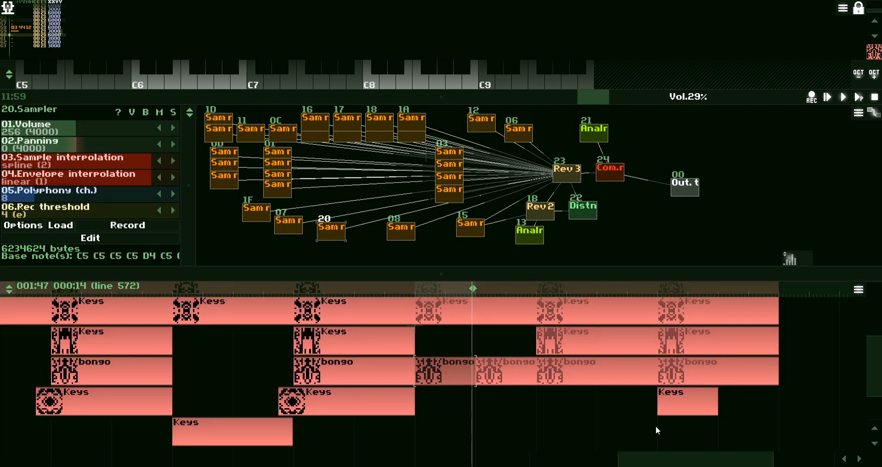
drag(673, 460, 672, 461)
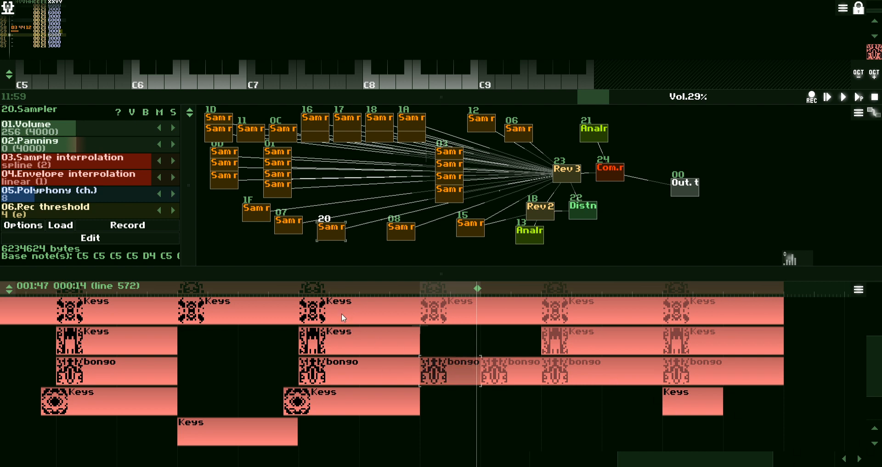
drag(439, 274, 392, 248)
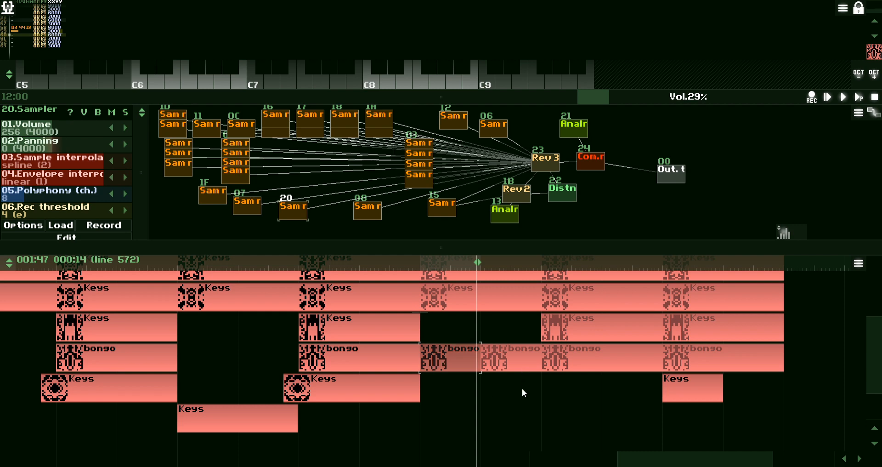
- Select the bongo clone in the third section and play back a short passage from it
scroll(550, 412, up, 2)
scroll(550, 412, down, 1)
scroll(550, 412, up, 1)
drag(873, 363, 873, 336)
scroll(533, 347, down, 1)
click(542, 433)
key(space)
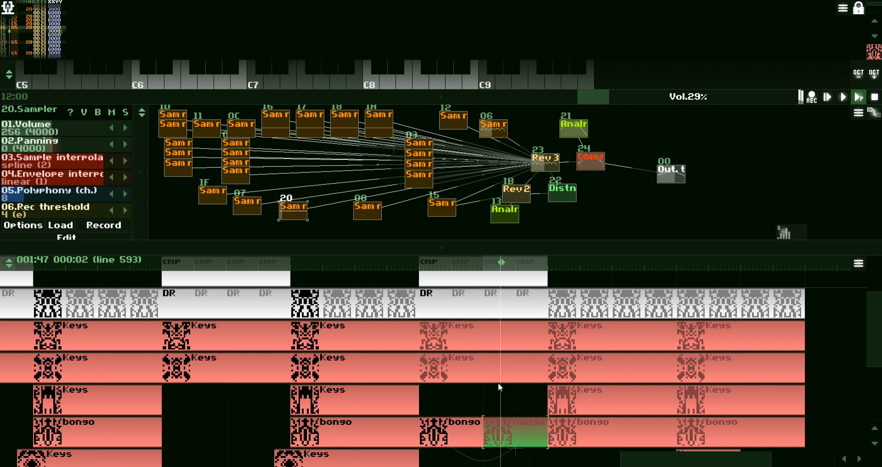
key(space)
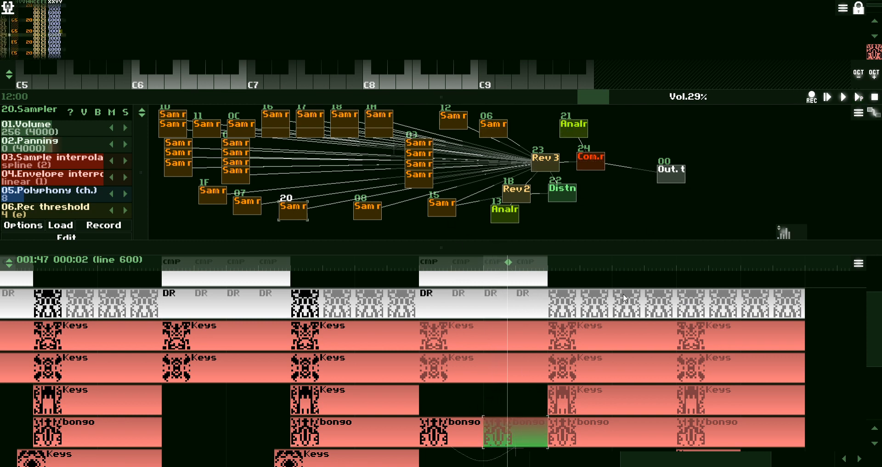
- Play back the section after the bongo clone, starting from its upper Keys clone
click(597, 344)
key(space)
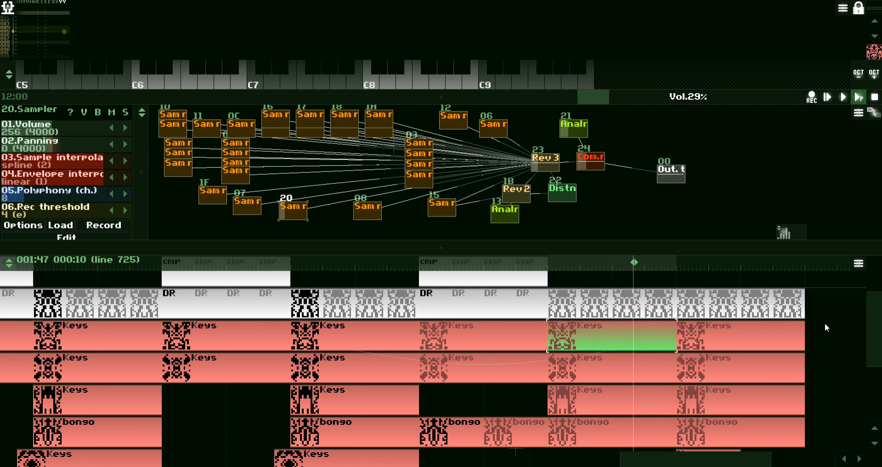
scroll(825, 324, up, 1)
mouse_move(871, 326)
mouse_down()
mouse_move(873, 303)
mouse_move(878, 347)
mouse_move(877, 332)
mouse_up()
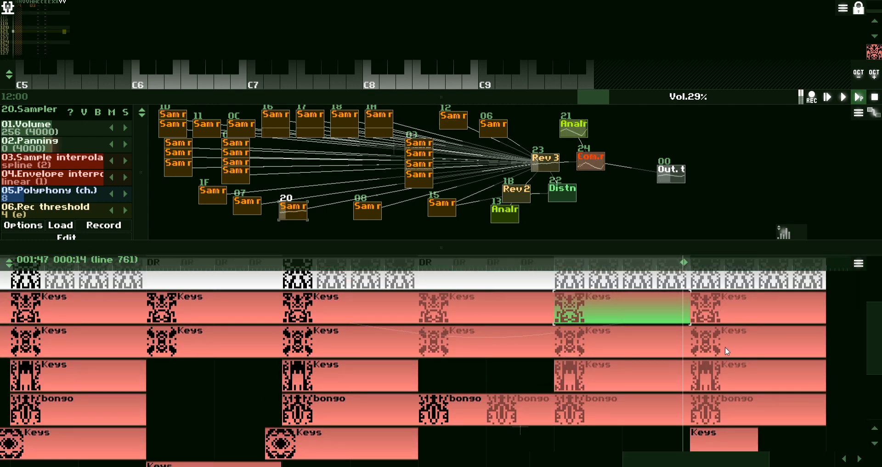
- Replay the third section from its lower Keys clone, then select the upper Keys clone and inspect the rows below the bongo patterns
click(511, 337)
key(space)
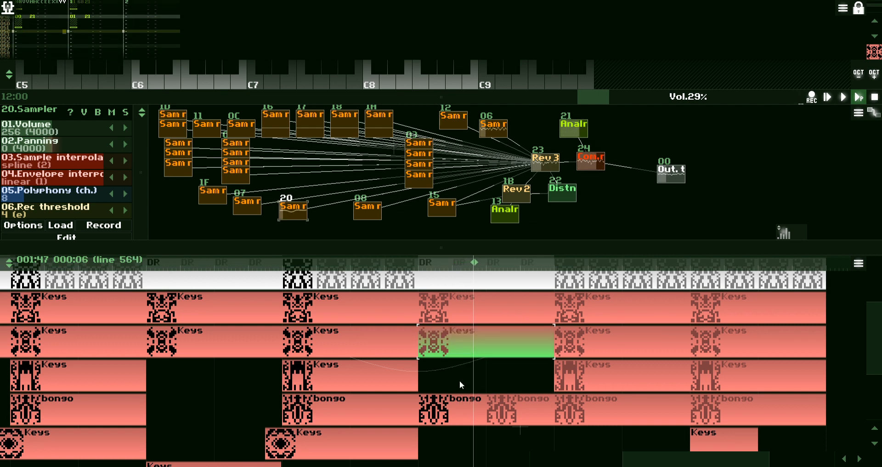
scroll(467, 327, up, 1)
scroll(467, 327, down, 1)
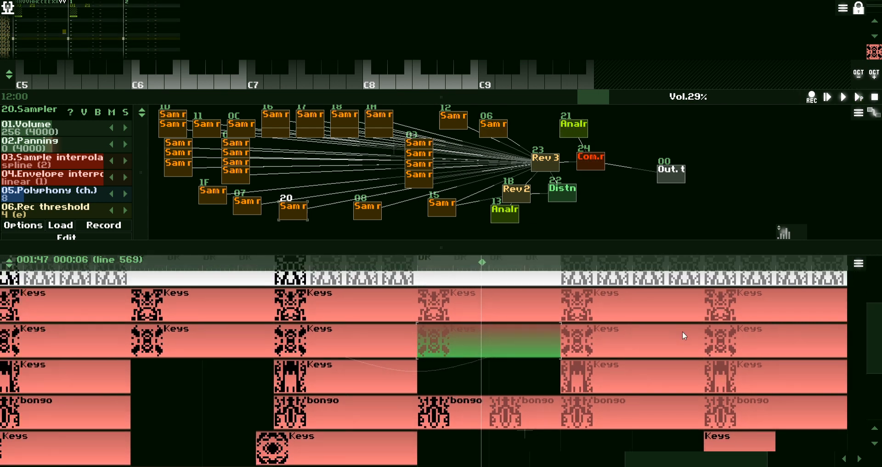
click(442, 304)
drag(875, 329, 868, 365)
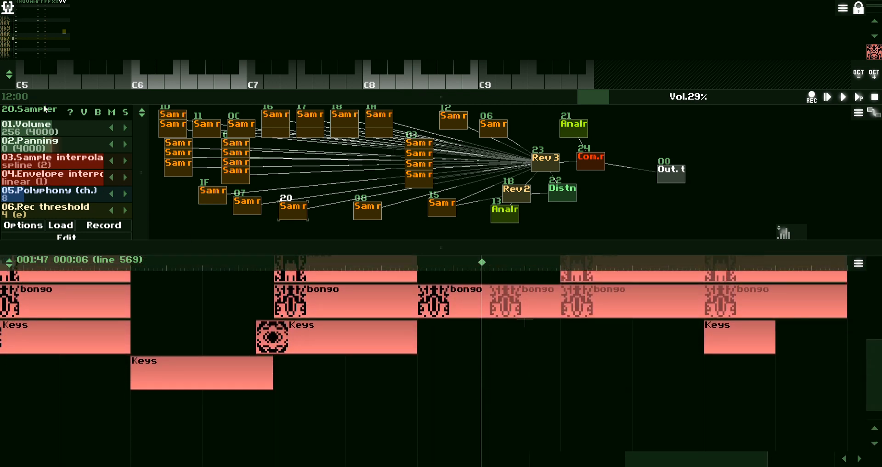
- Save the song over abomination station.sunvox and enlarge the module network area
key(ctrl+s)
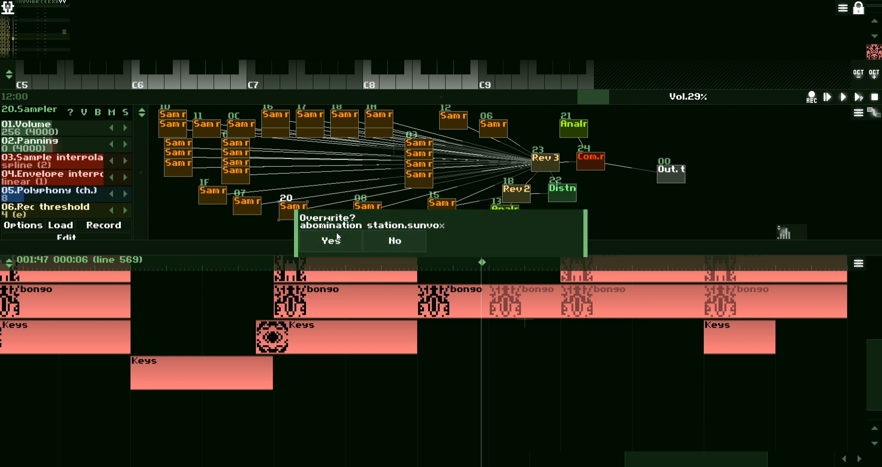
click(338, 238)
drag(340, 239, 335, 356)
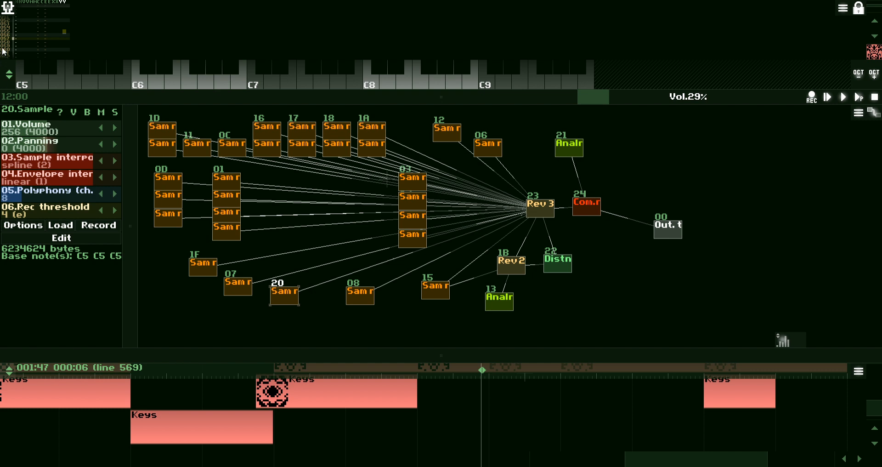
- Create a new project from the template and lower the master volume to 8%
click(7, 7)
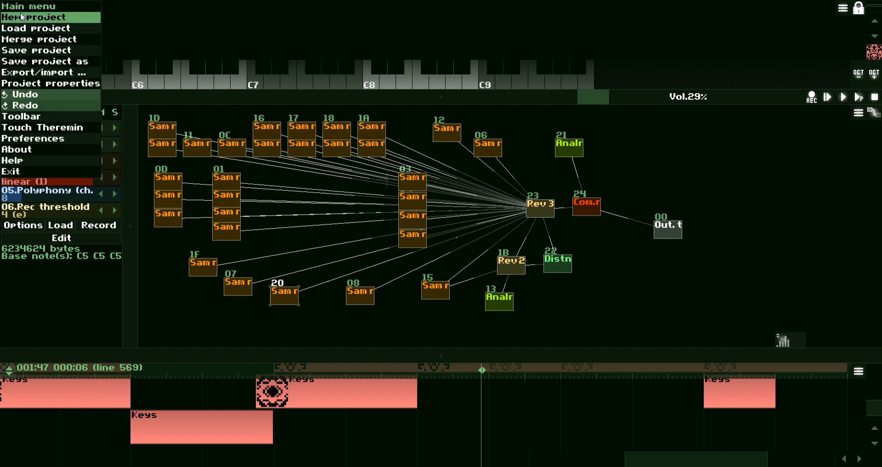
click(44, 19)
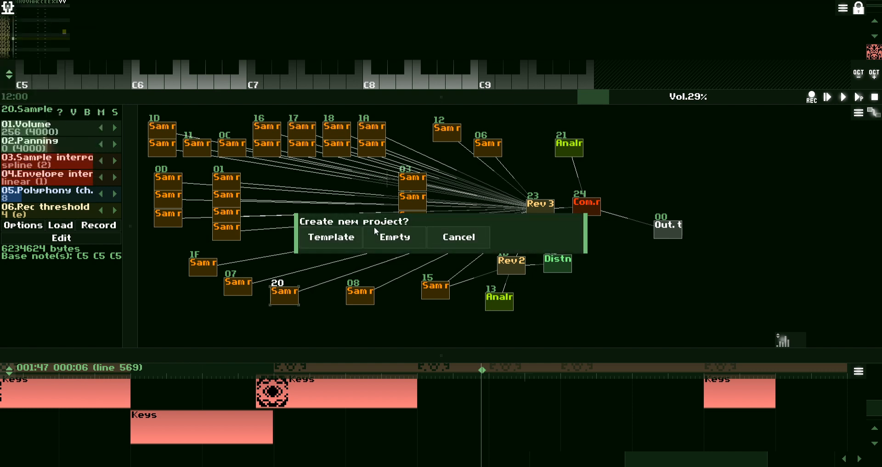
click(329, 238)
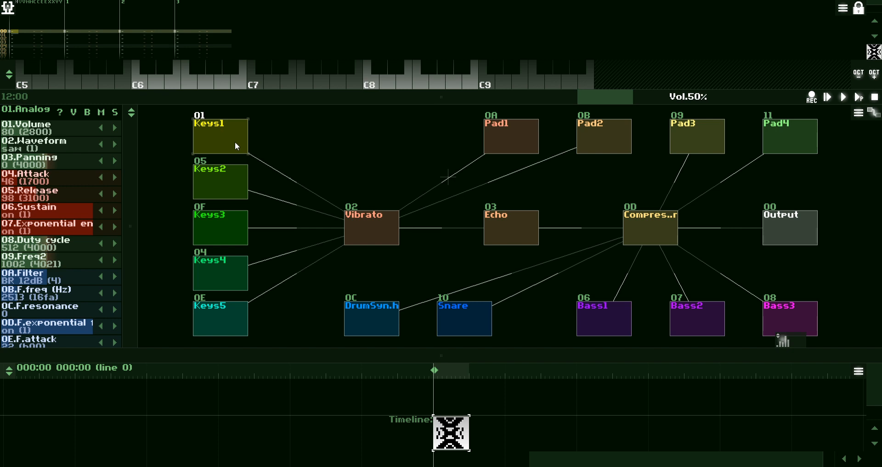
mouse_move(677, 96)
mouse_down()
mouse_move(637, 96)
mouse_move(656, 97)
mouse_move(639, 104)
mouse_up()
- Set Keys1's Attack to 28 and Release to 89, turn Sustain off, and audition a few notes
key(z)
drag(71, 190, 62, 153)
key(q)
key(q)
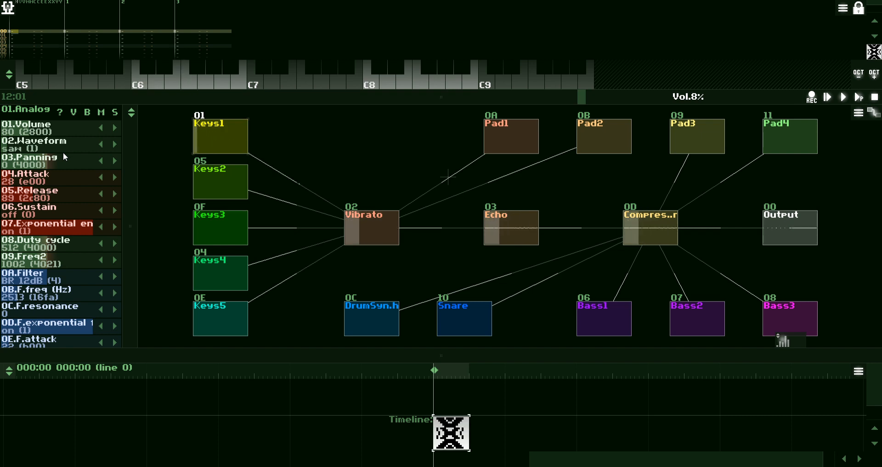
key(w)
key(r)
key(r)
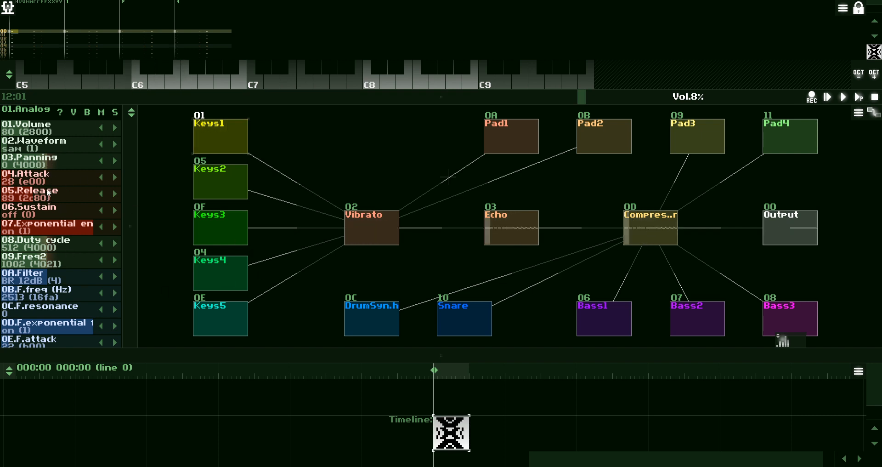
- Set Keys1's Release to 192 and audition it with a short run of notes
drag(47, 195, 90, 192)
key(q)
key(w)
key(r)
key(q)
key(w)
key(q)
key(r)
key(r)
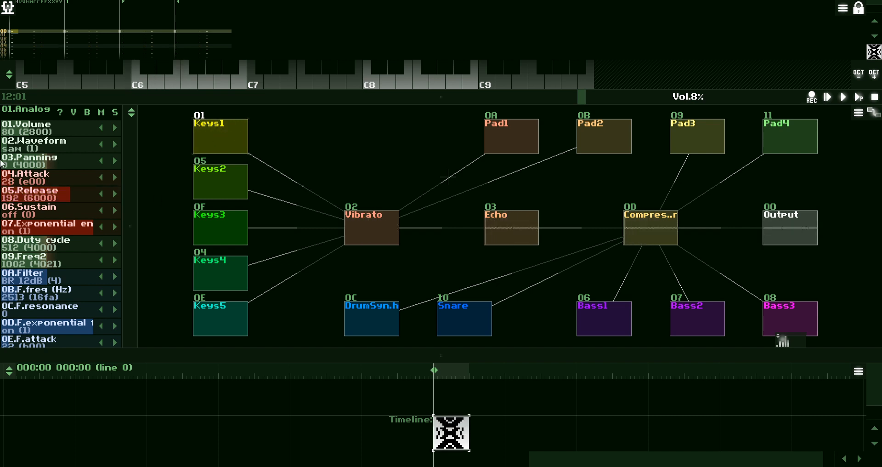
- Change Keys1's Waveform to square and audition the sound
drag(70, 144, 80, 144)
key(q)
key(q)
key(w)
- Enlarge the pattern editor area and check the timeline pattern's properties
drag(150, 99, 202, 242)
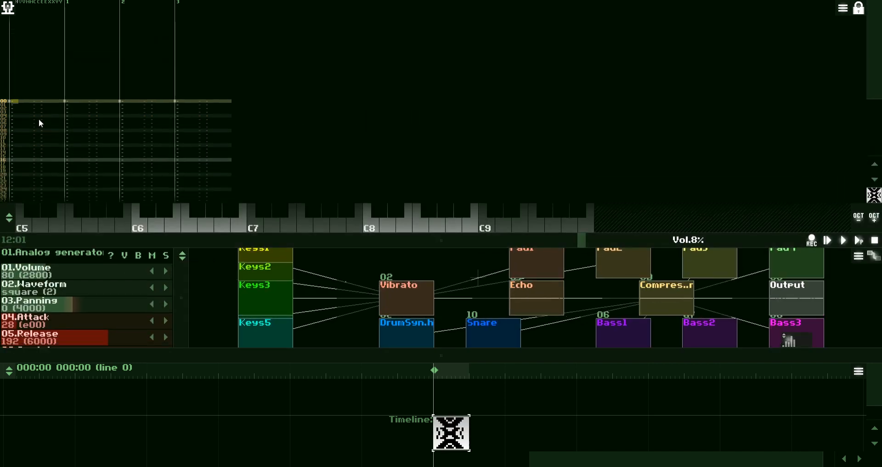
click(450, 424)
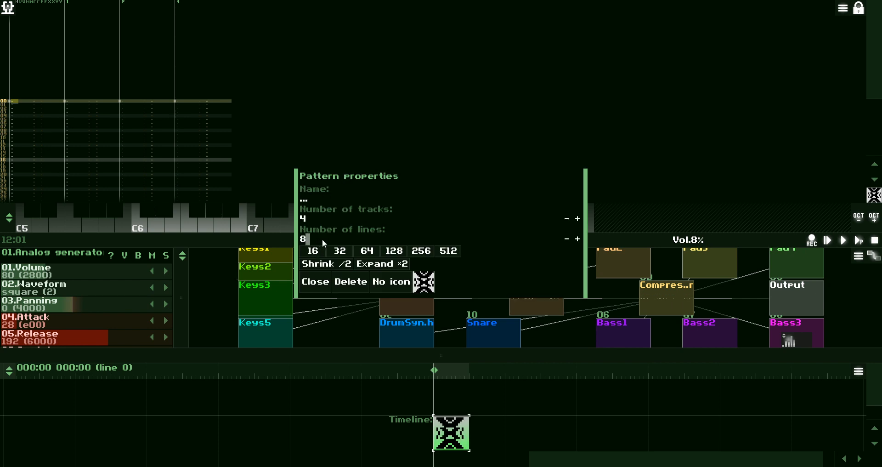
click(320, 284)
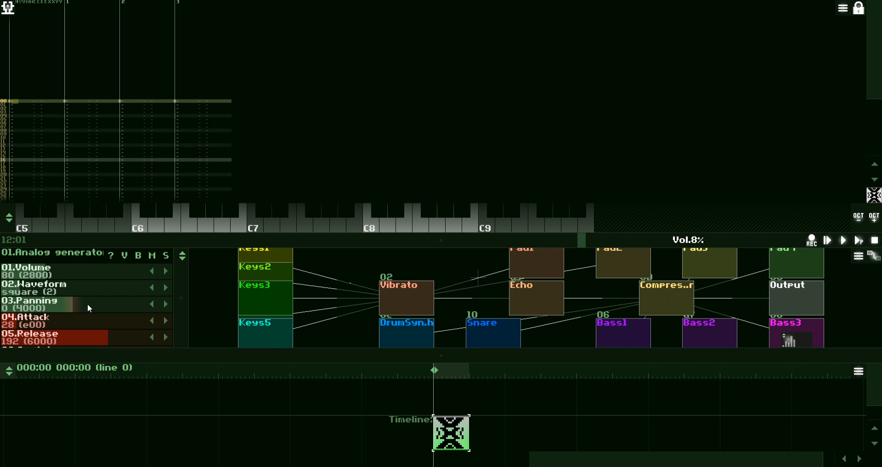
- Set Keys1's Panning to -58 and run the playback
mouse_move(87, 305)
mouse_down()
mouse_move(106, 299)
mouse_move(81, 302)
mouse_up()
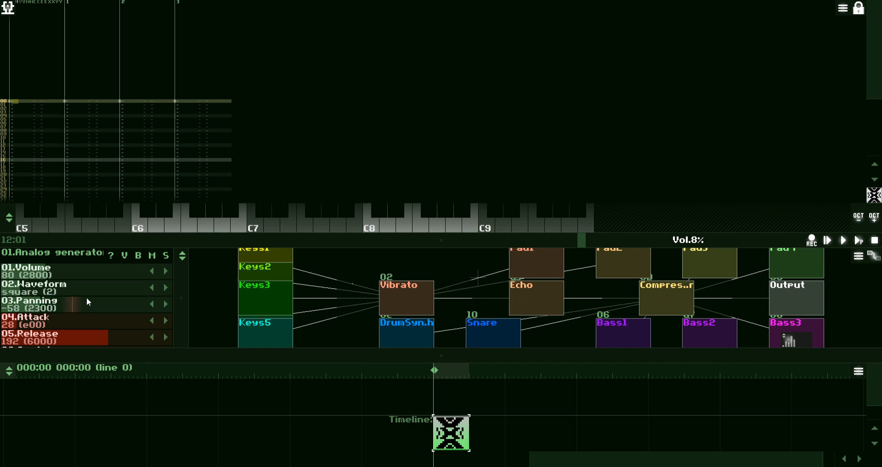
key(space)
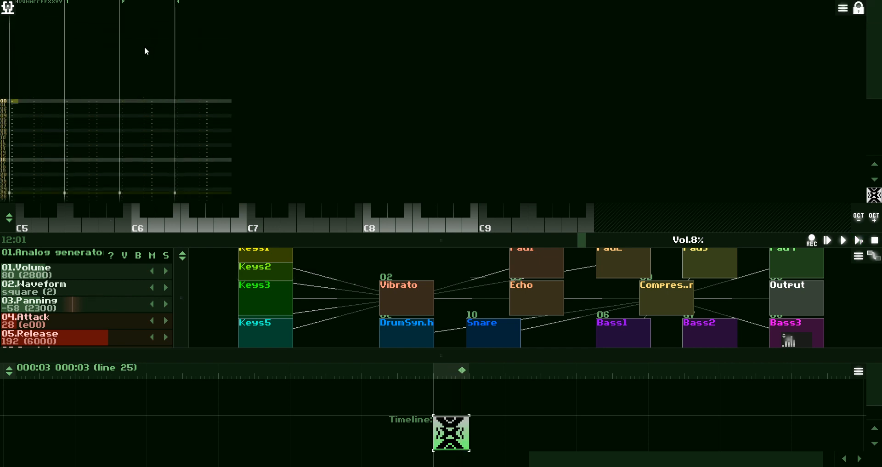
- Raise the BPM in the project properties
click(8, 8)
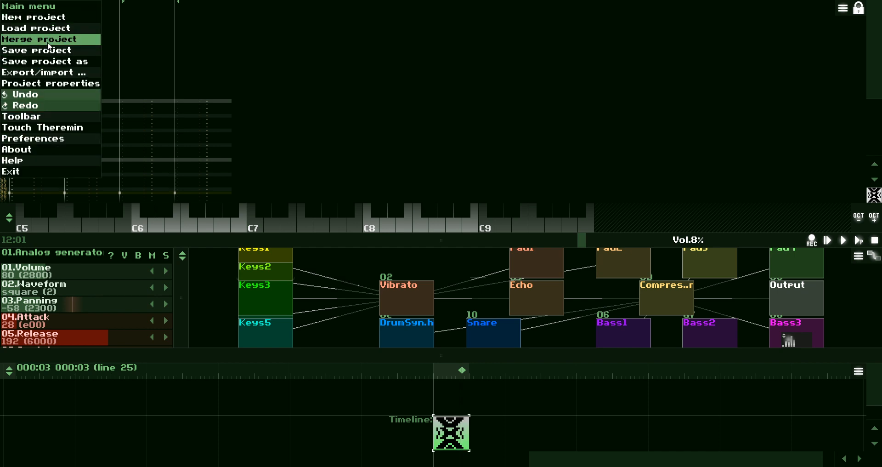
click(59, 85)
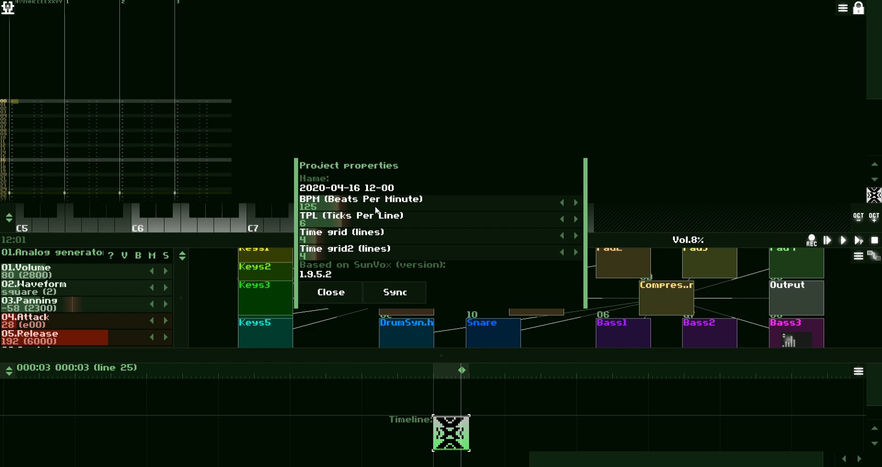
drag(379, 207, 399, 210)
click(344, 294)
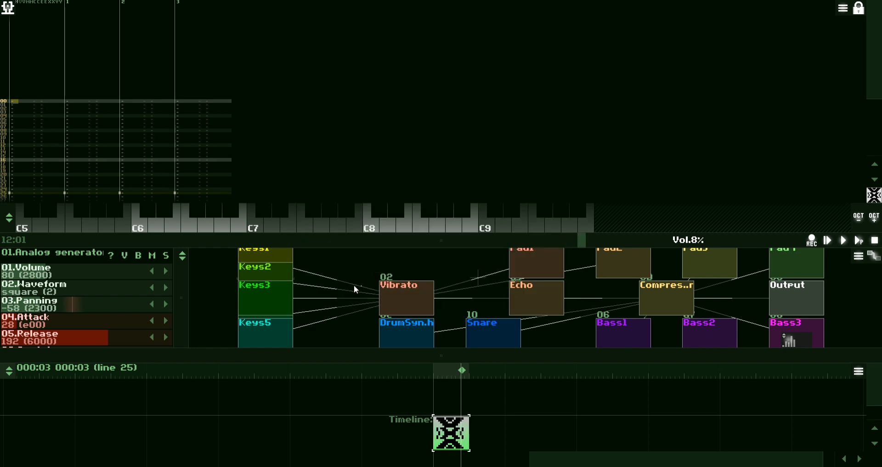
- Enable pattern editing, set the edit step to 2, and place the cursor in the first track
key(space)
click(860, 25)
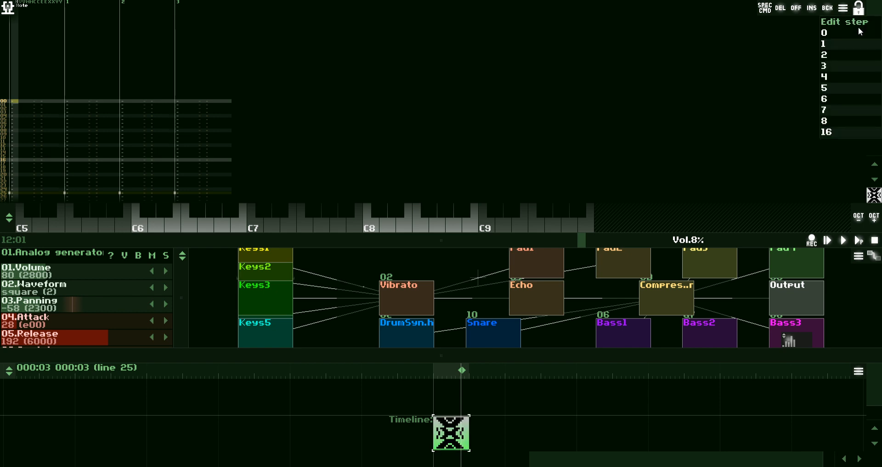
click(823, 61)
click(16, 104)
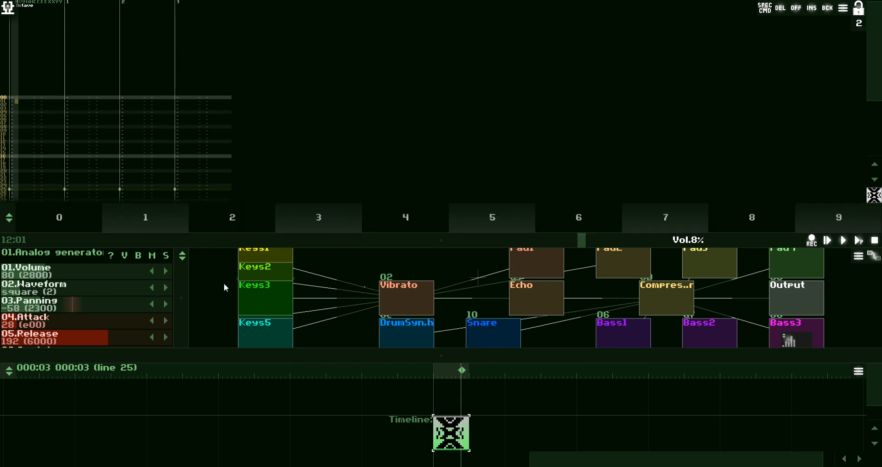
- Set the pattern's length to 16 lines and place the cursor in the first track's top note cell
click(451, 429)
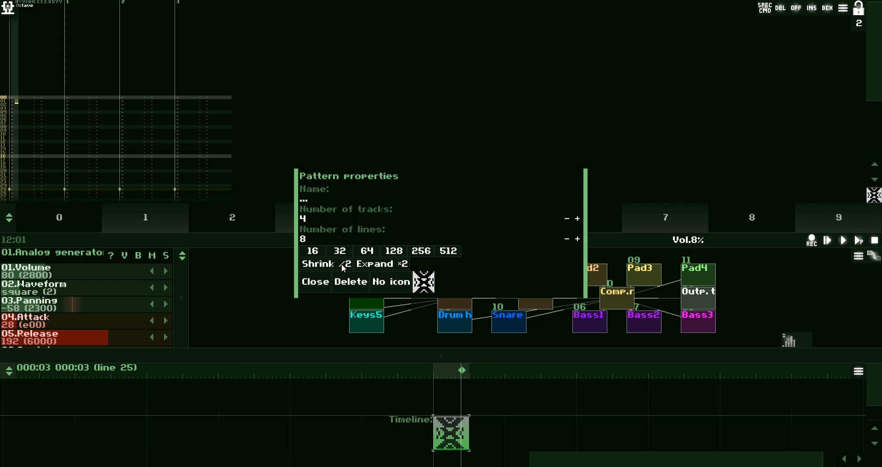
click(323, 252)
click(316, 282)
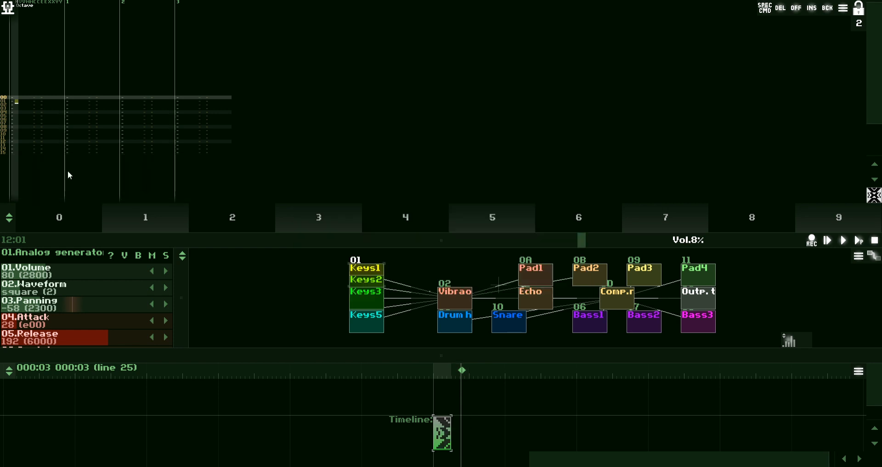
click(13, 98)
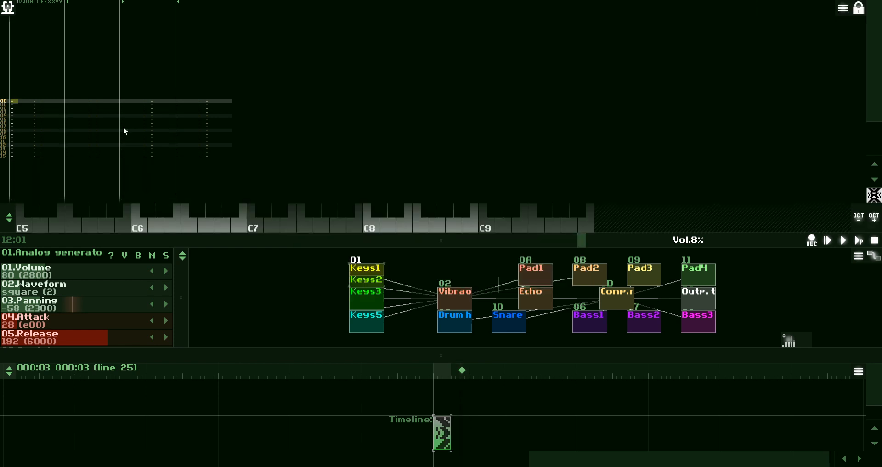
- Enter Keys1 notes C6, F6, A6, B6 and C7 on every second line of the first track, starting at line 0
key(space)
key(q)
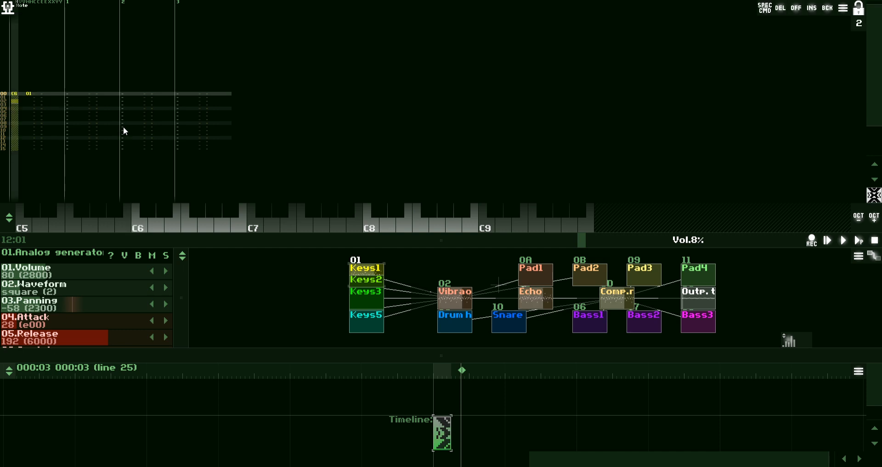
key(r)
key(y)
key(u)
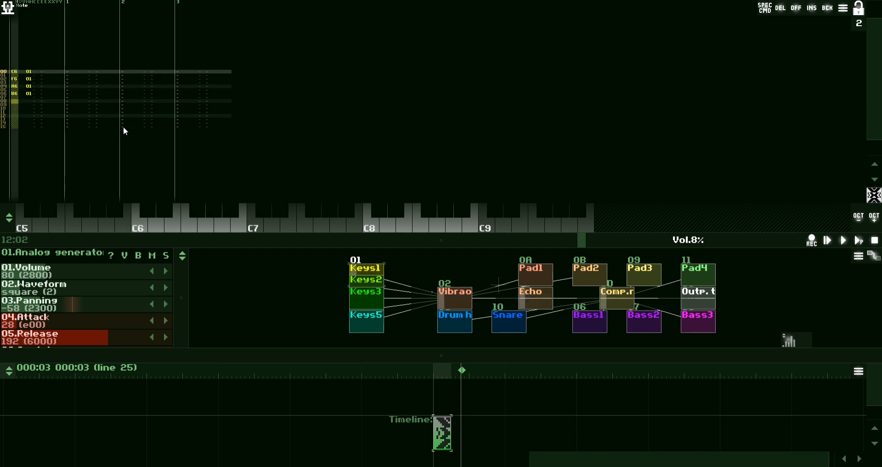
key(i)
- Replace the B6 note on line 6 of the first track with F6
key(Up)
key(Up)
key(Up)
key(Up)
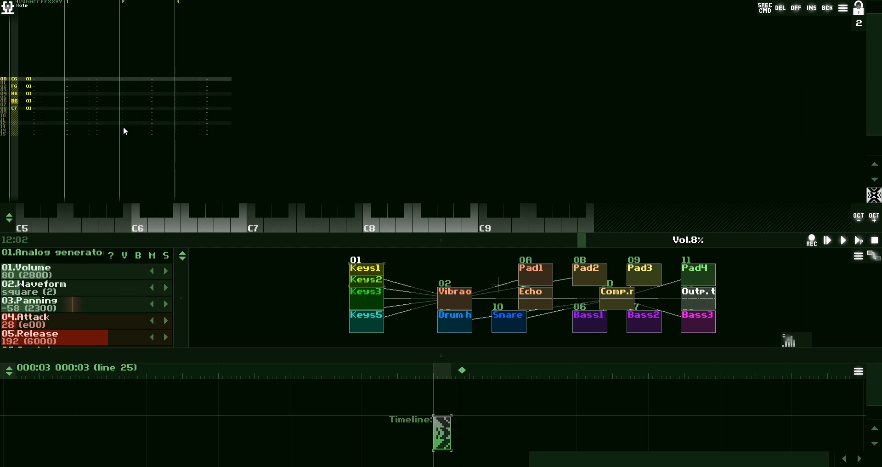
key(r)
- Add D6, F6 and C6 on lines 10, 12 and 14 of the first track and play the pattern
key(Down)
key(Down)
key(Down)
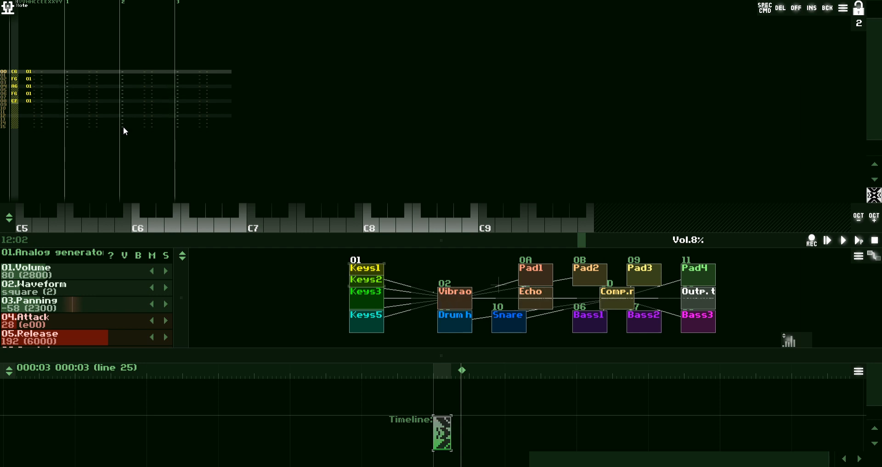
key(w)
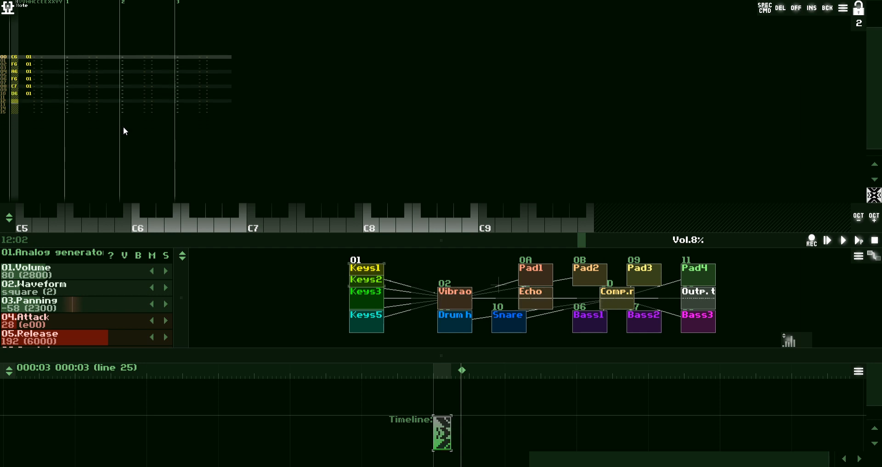
key(r)
key(q)
key(space)
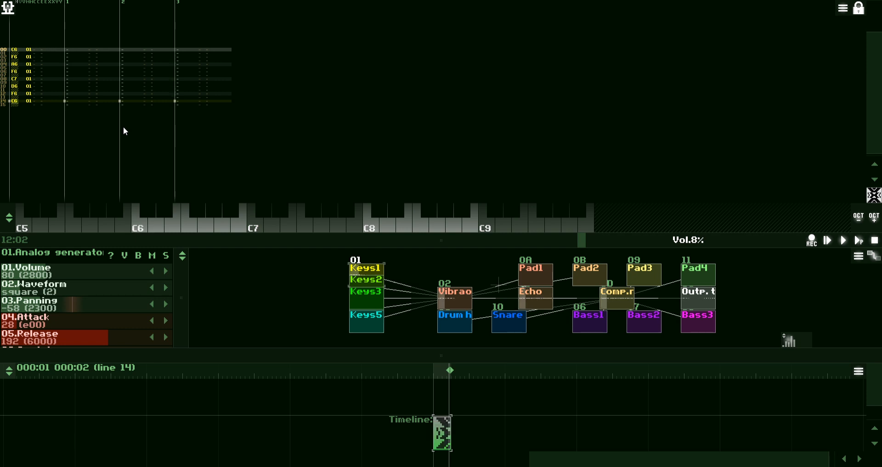
- Try F6 on line 14, replace it with G6, and play the pattern after each change
click(123, 127)
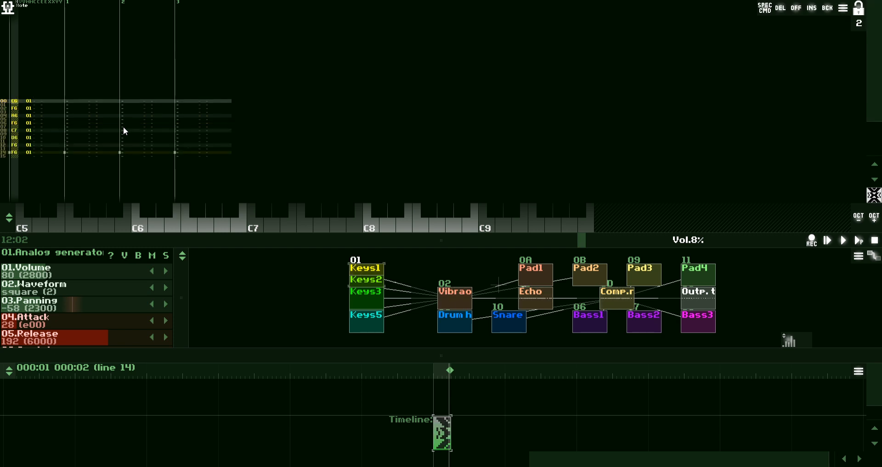
key(space)
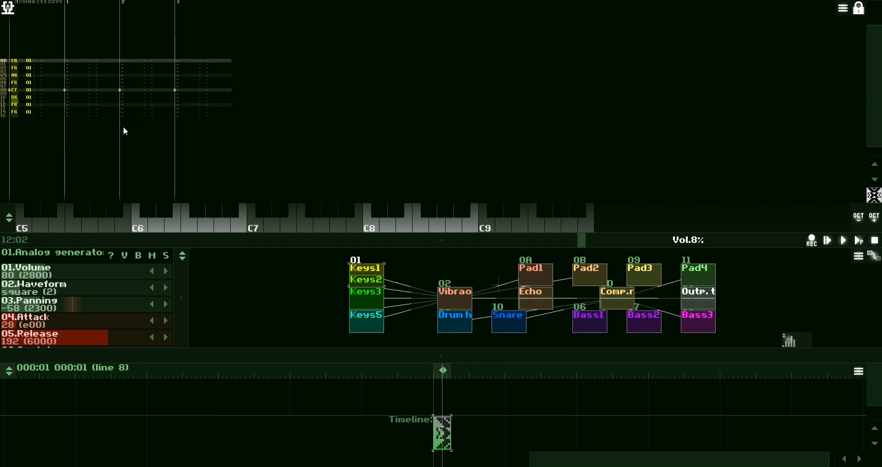
click(124, 131)
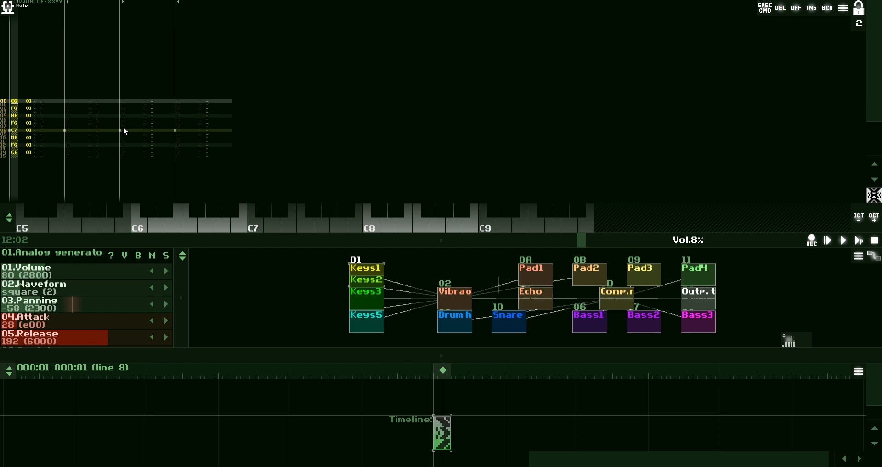
key(space)
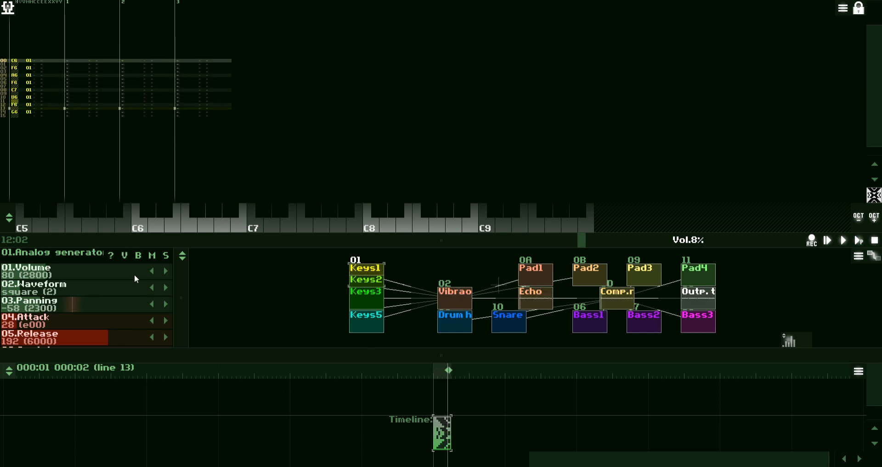
- Set Keys1's Panning to -108 during playback and reroute the module from Vibrato directly to Output
drag(120, 301, 93, 302)
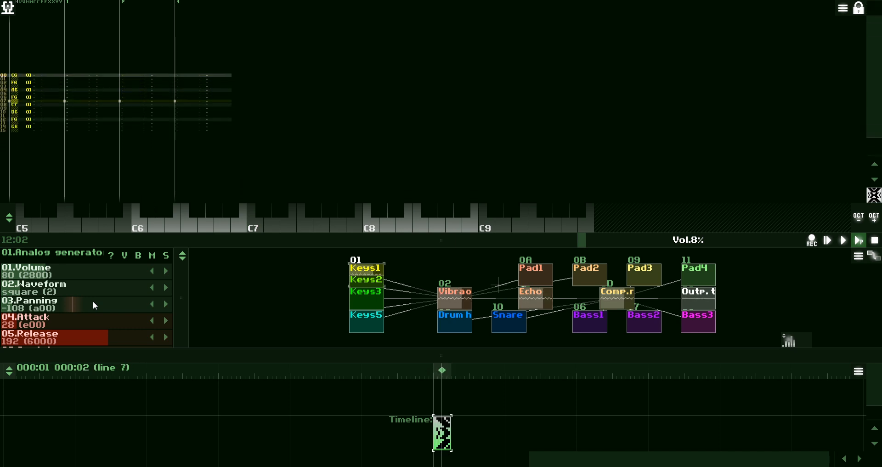
drag(379, 271, 454, 291)
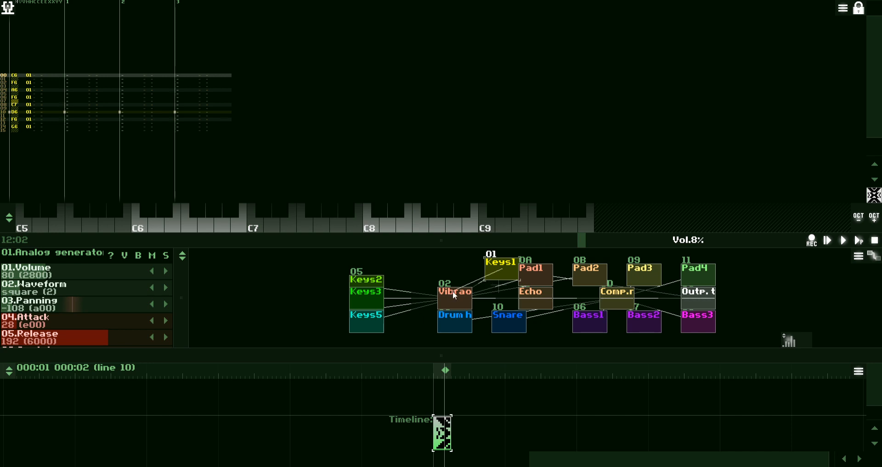
drag(493, 271, 455, 268)
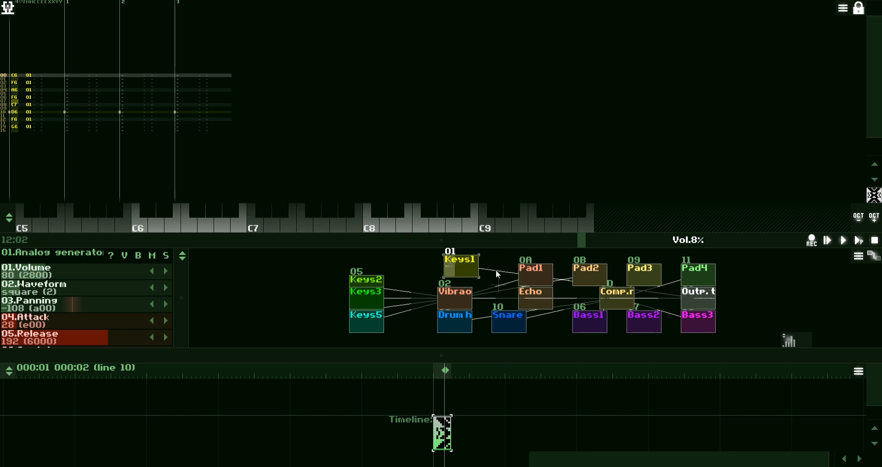
- Set Keys1's Panning to 1 and move the module to just above Keys2
drag(106, 307, 144, 306)
right_click(128, 302)
click(348, 287)
drag(464, 267, 389, 258)
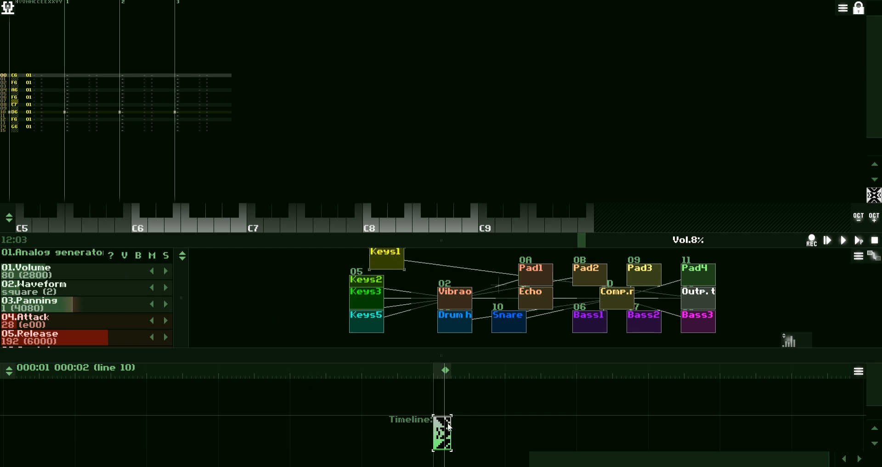
- Enter C6, G6, A6, C7 and D7 for Keys2 on even lines 0 to 8 of the second track
click(368, 281)
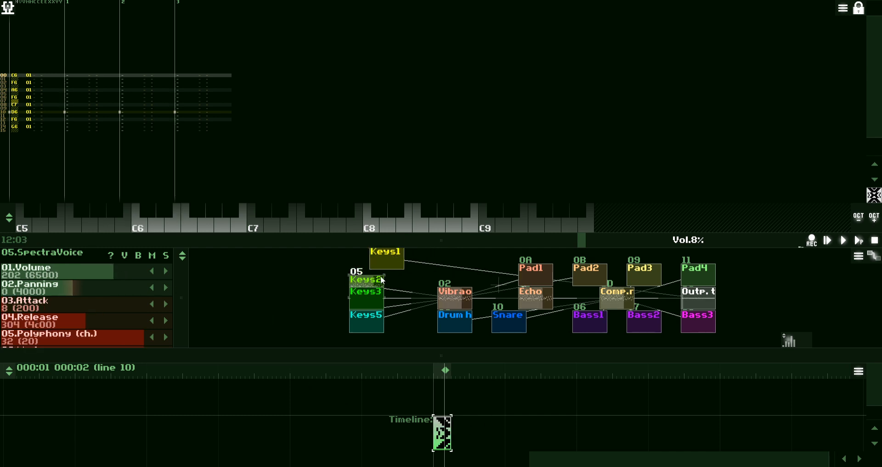
click(68, 73)
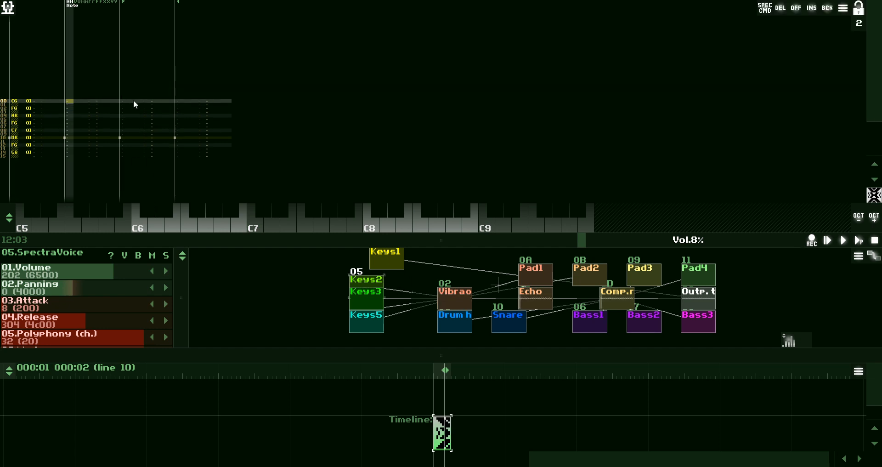
key(q)
key(t)
key(y)
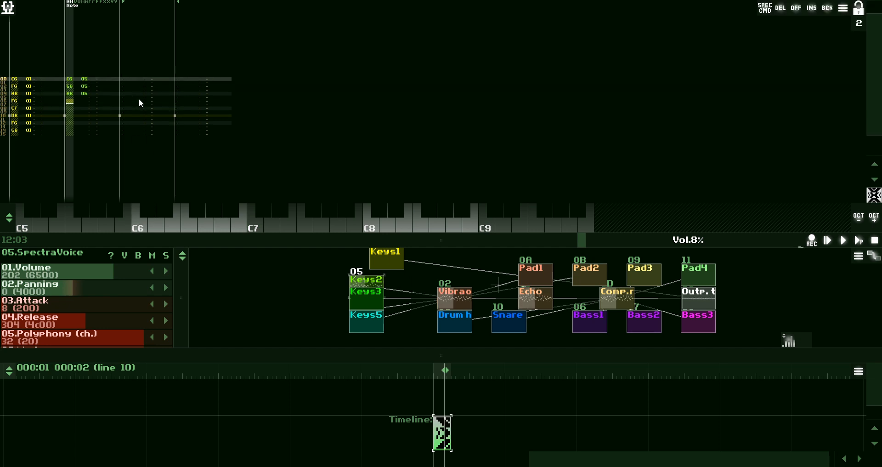
key(i)
key(o)
- Try different notes, including E6, on line 10 of the second track and settle on F6
key(u)
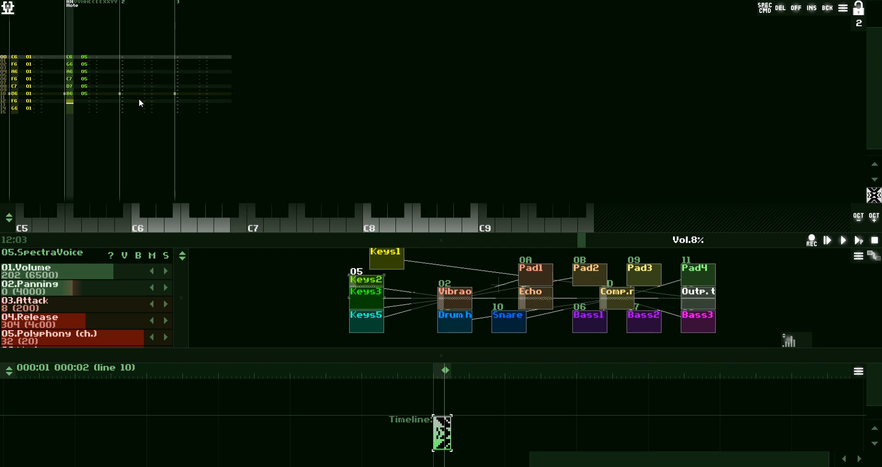
key(Up)
key(Up)
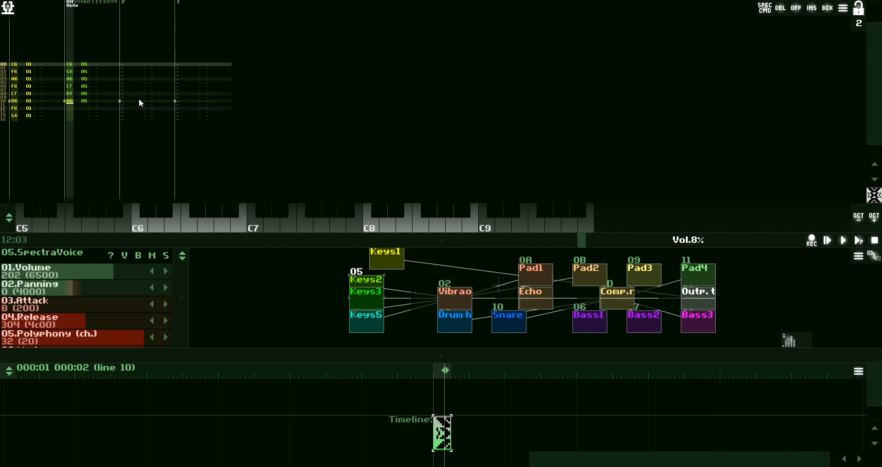
key(e)
key(Up)
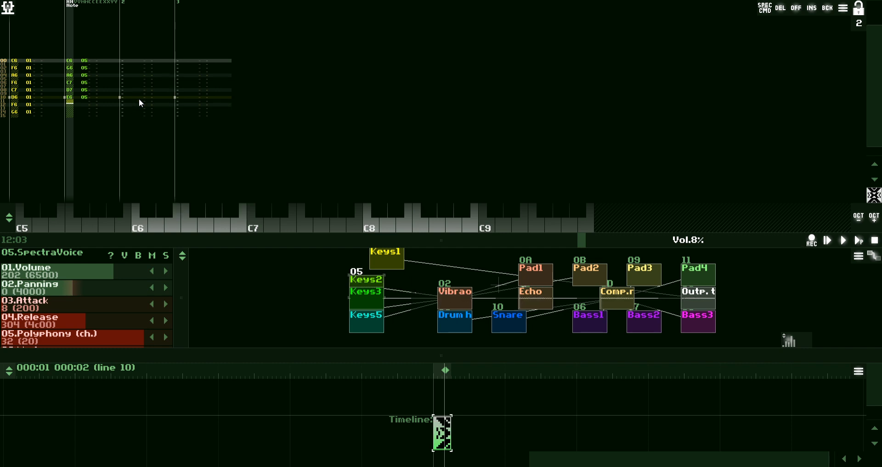
key(r)
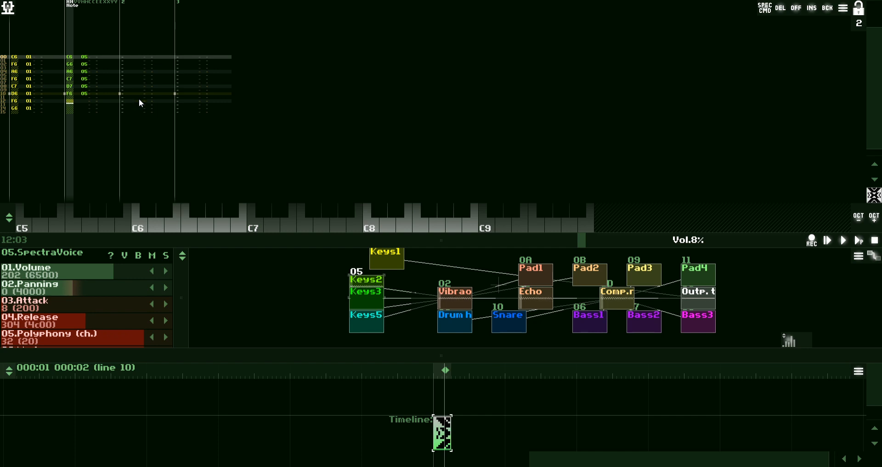
- Add D6 and G6 on lines 12 and 14 of the second track and play the pattern
key(w)
key(t)
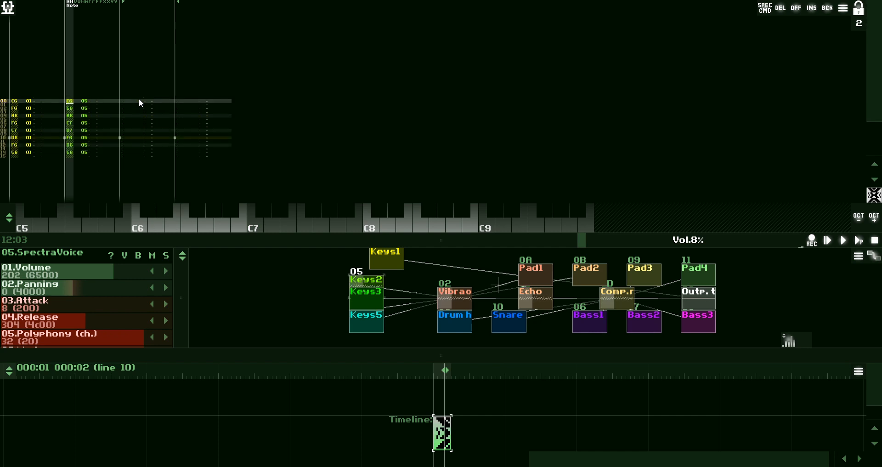
key(space)
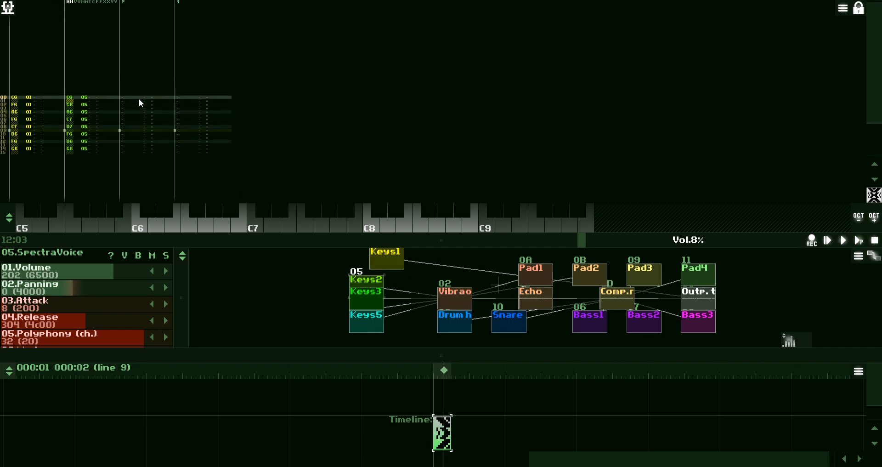
- Enter the note probability effect 20 on every even line of the first track
key(Left)
key(Left)
key(Left)
key(Left)
key(Left)
key(Left)
key(Left)
key(Left)
key(Up)
key(Right)
key(Right)
key(space)
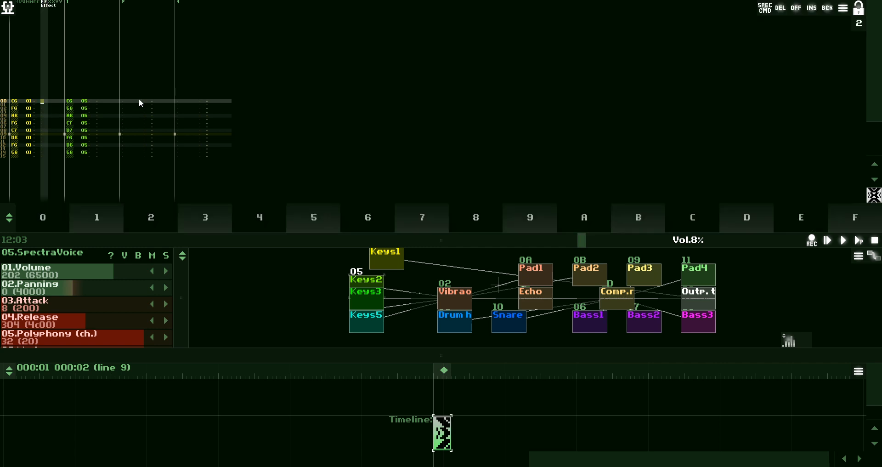
text(22222222222222)
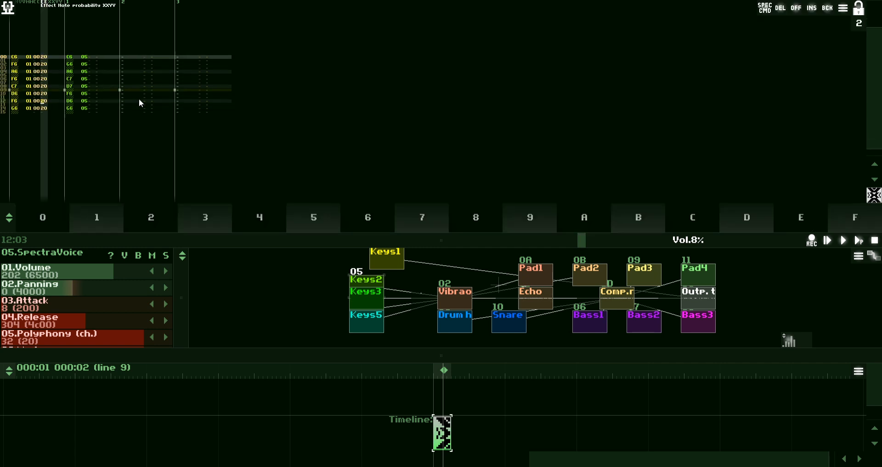
- Enter the note probability effect 20 on every even line of the second track
key(Right)
key(Right)
key(Right)
key(Right)
key(Right)
key(Right)
key(Right)
key(Right)
key(Right)
key(Right)
key(Right)
key(Right)
key(Right)
key(Right)
key(Right)
key(Right)
key(Right)
key(Right)
key(Right)
key(shift+Tab)
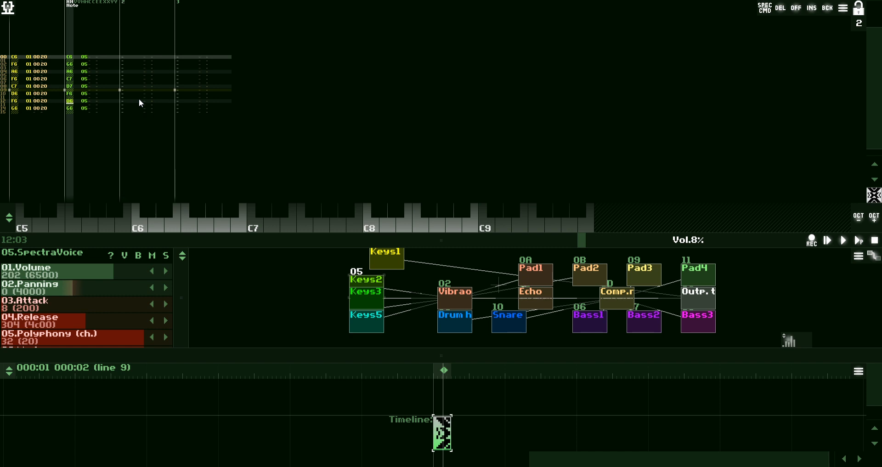
key(shift+Tab)
key(Tab)
key(Right)
key(Right)
key(Right)
key(Right)
key(Right)
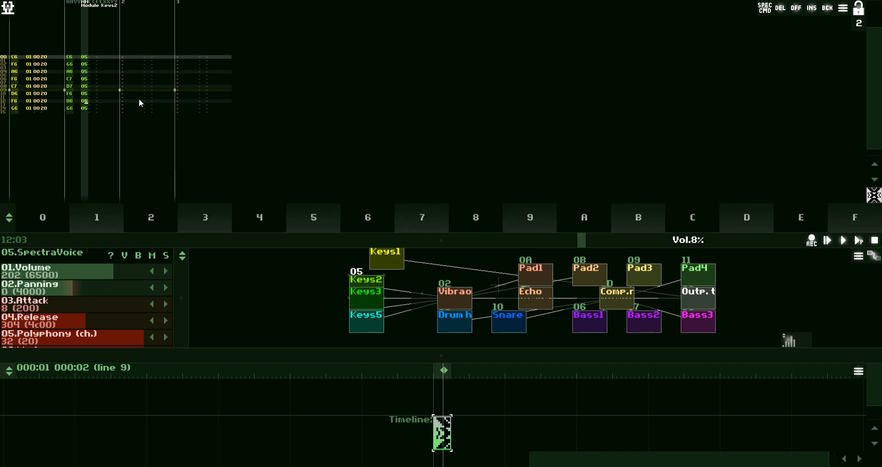
key(Right)
key(Right)
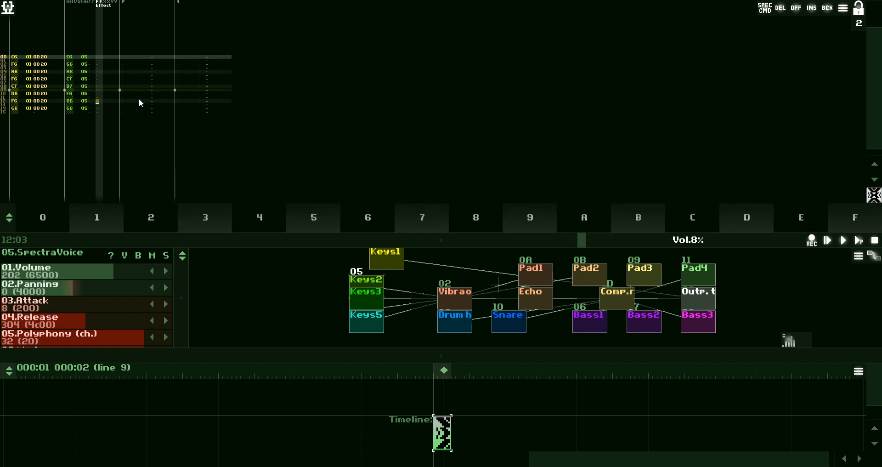
text(22222222)
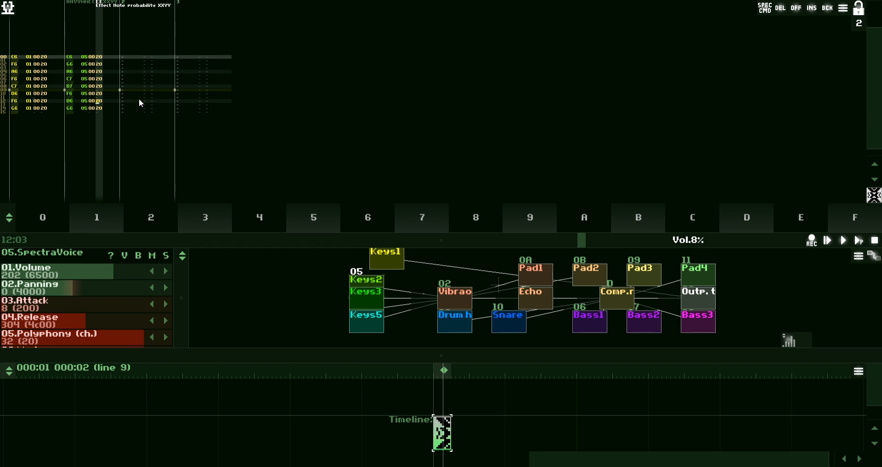
- Try effect parameter 8000 on the second track's even lines and replace it with 7000 on all of them
key(Right)
key(Right)
key(Right)
key(Left)
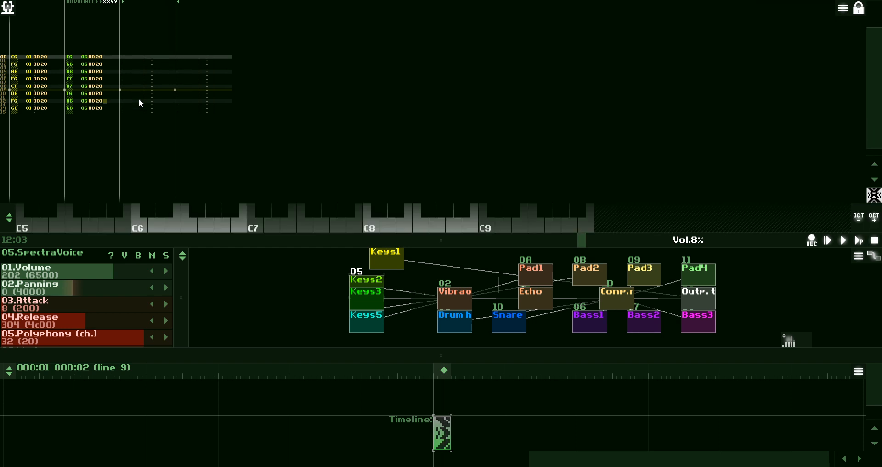
text(8888888888)
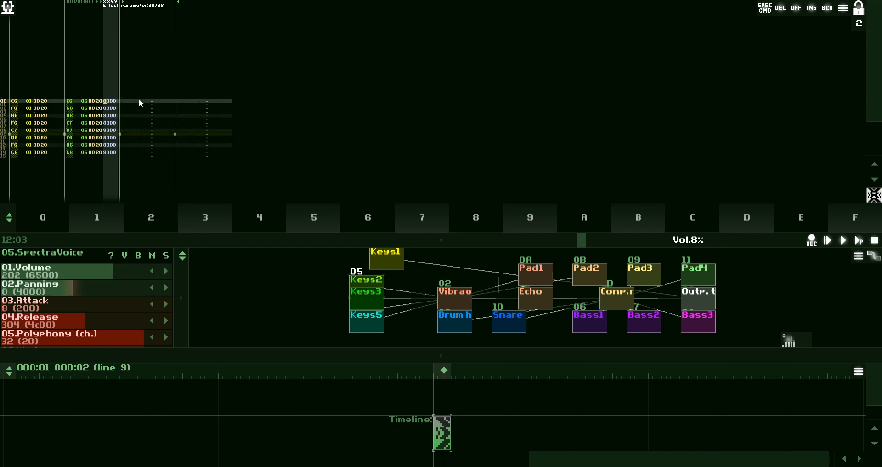
text(77777777777777)
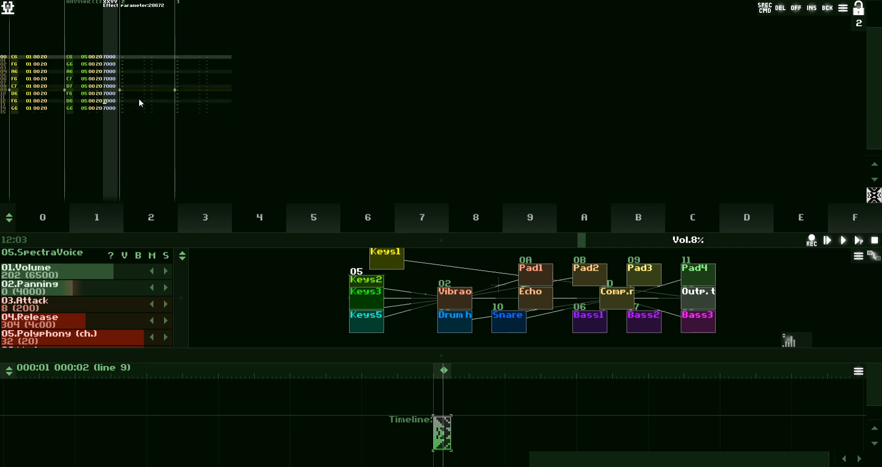
- Enter note-offs on lines 12, 14 and 0 of the second track and on line 1 of the first track
key(Caps_Lock)
key(Caps_Lock)
key(Caps_Lock)
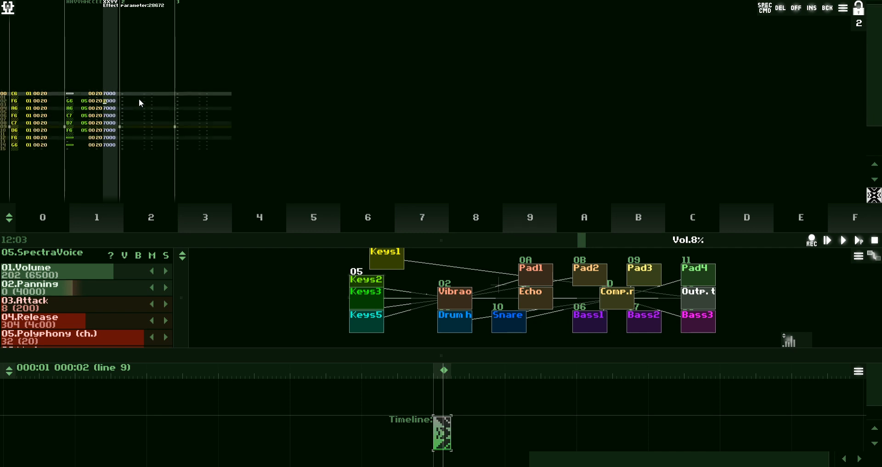
key(shift+Tab)
key(Right)
key(Right)
key(Right)
key(Right)
key(Right)
key(Right)
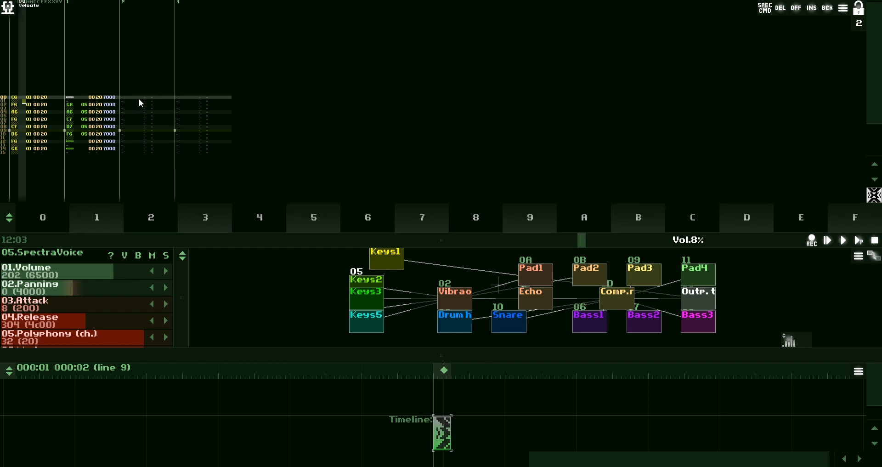
key(Caps_Lock)
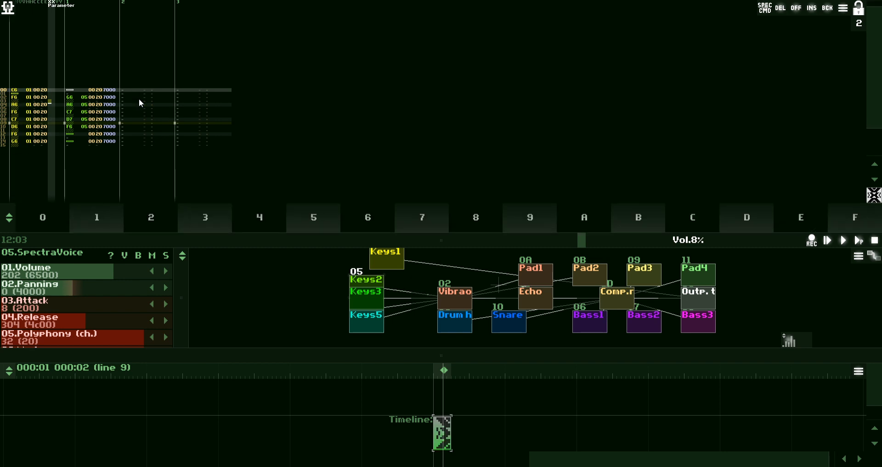
- Try effect parameter 7000 on every even line of the first track and play the pattern
key(Up)
key(Up)
key(Up)
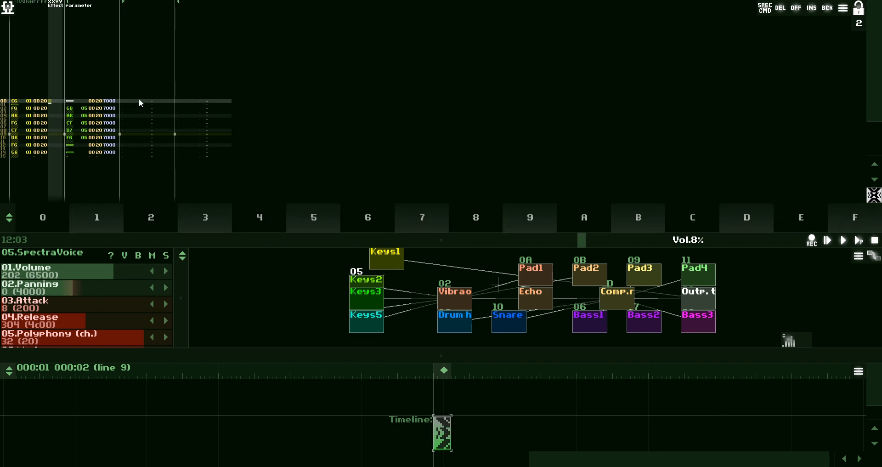
key(space)
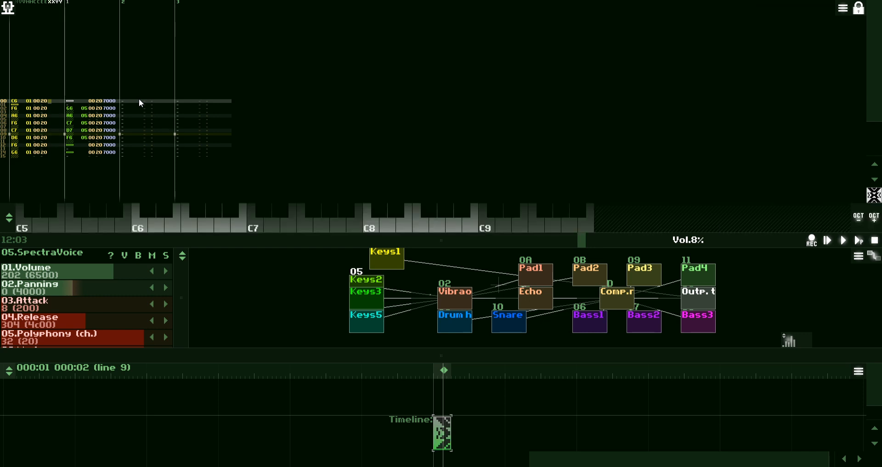
key(7)
key(space)
key(7)
key(7)
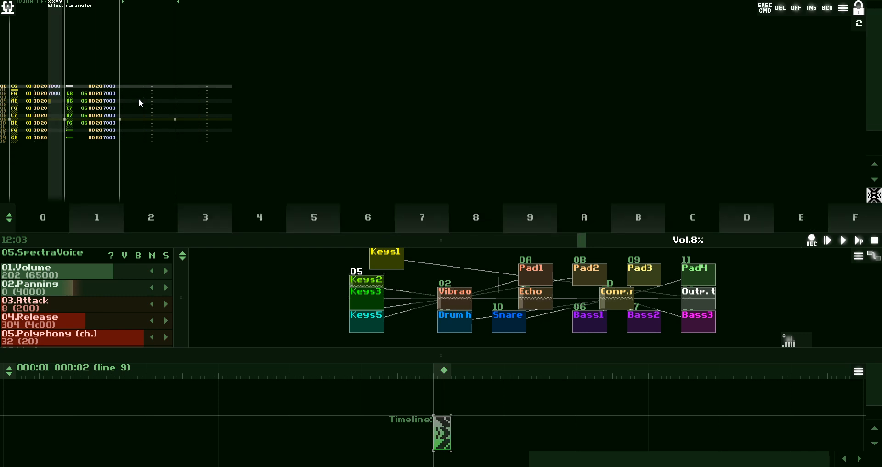
key(7)
key(7)
key(7)
key(7)
key(7)
key(7)
key(7)
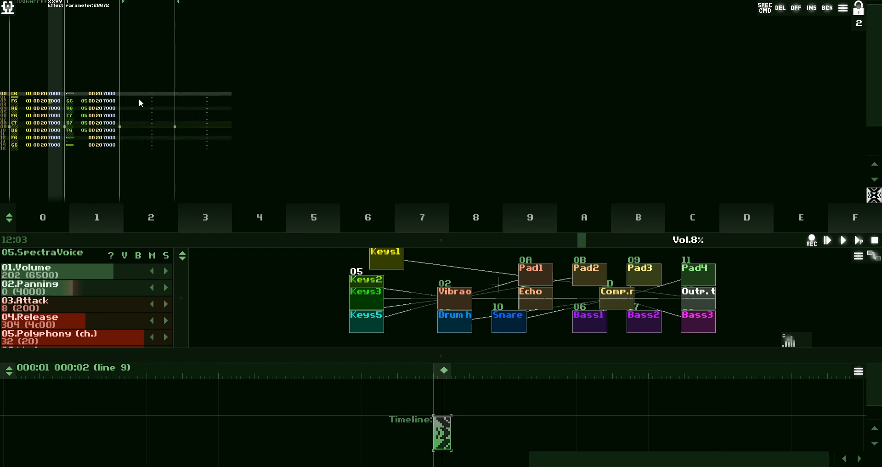
key(space)
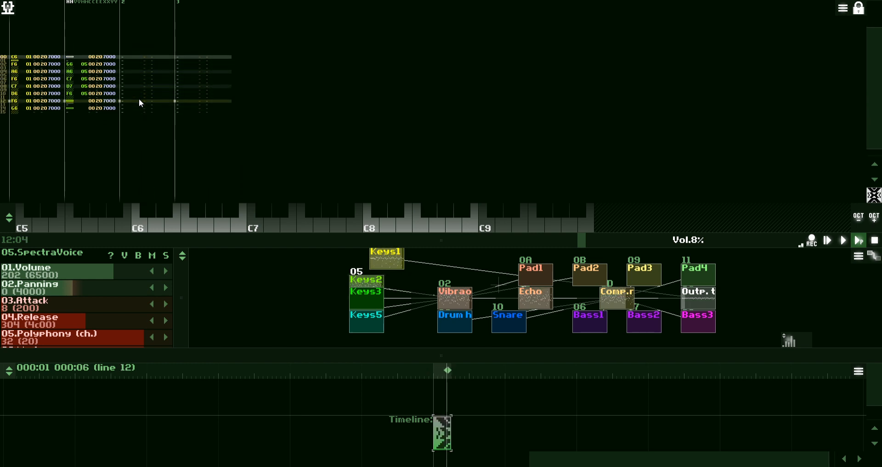
- Set the effect parameter to 2000 on every even line of the first track and play the pattern
key(space)
key(space)
key(Left)
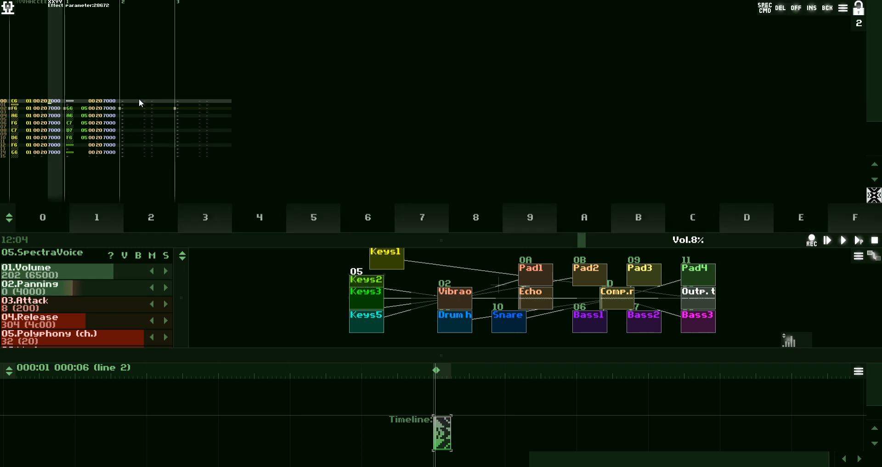
text(22222222)
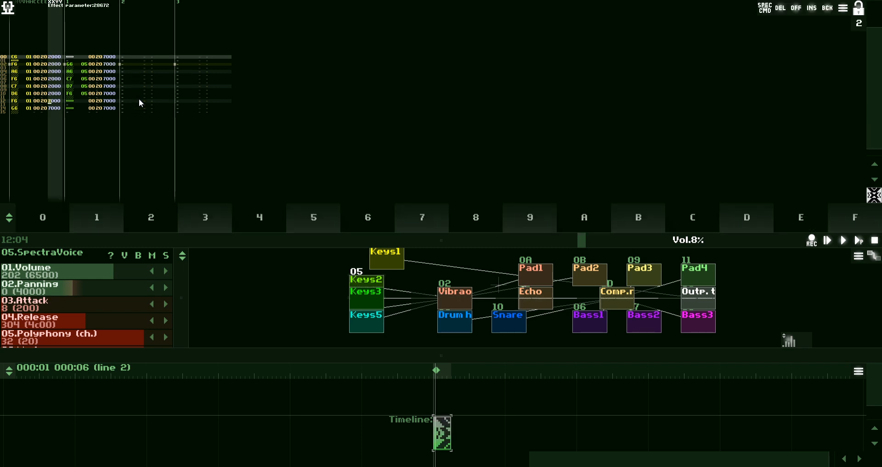
key(space)
key(F9)
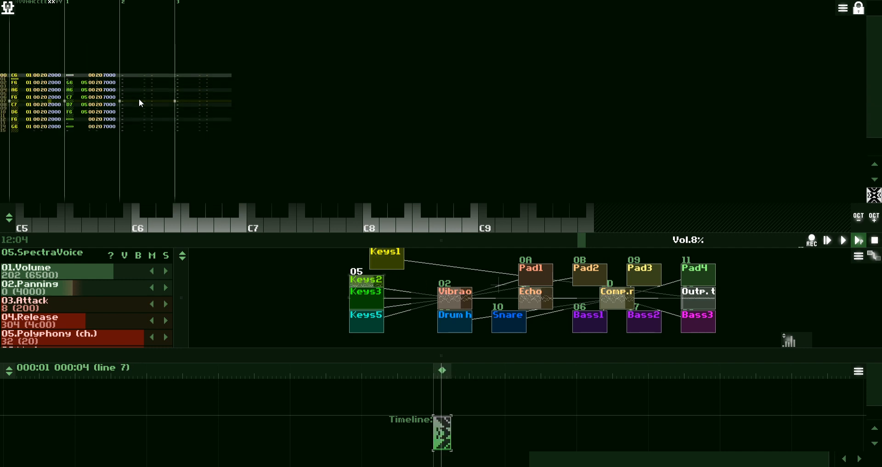
key(space)
- Place the cursor on line 0 of the third track, select the Keys4 module and audition its C6 note
key(Tab)
key(Tab)
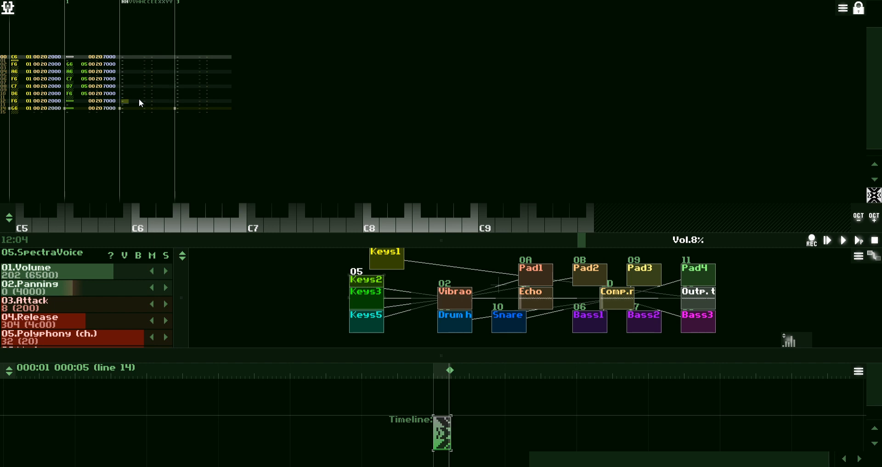
key(Up)
key(Up)
key(Up)
key(Up)
key(Up)
key(Up)
key(Up)
key(Up)
key(Up)
key(Up)
key(Up)
key(Up)
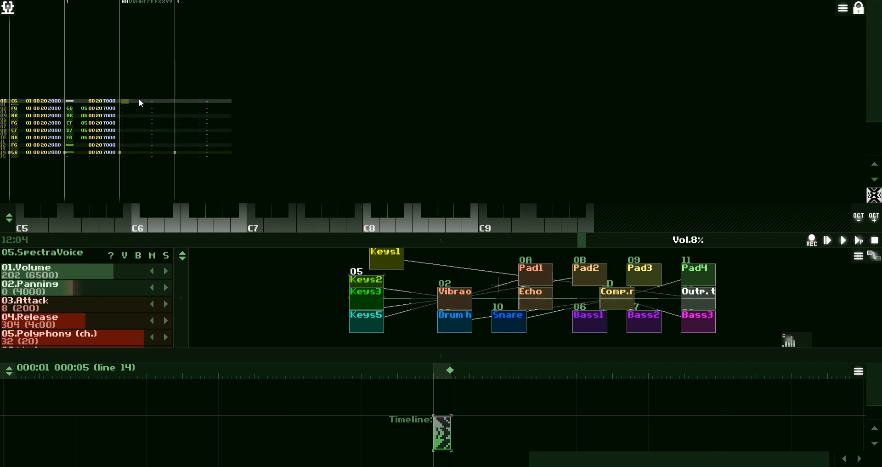
click(363, 307)
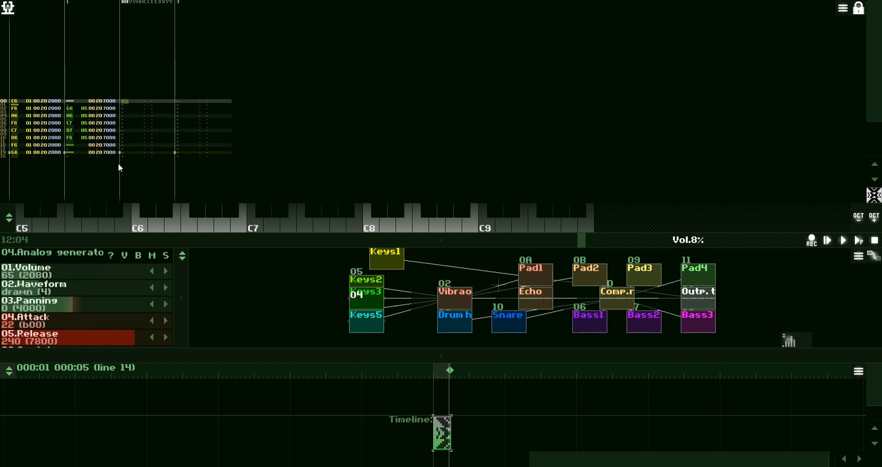
key(q)
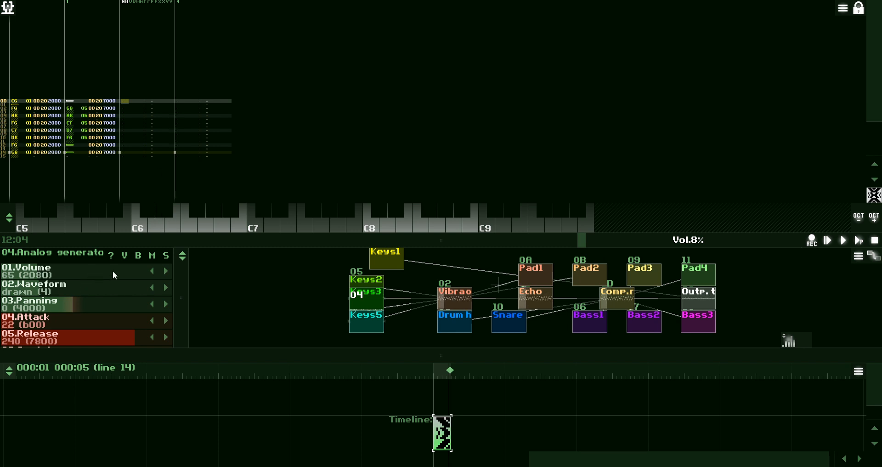
- Set Keys4's Volume to 53, audition it, and redraw part of its custom waveform
drag(113, 271, 105, 272)
drag(178, 323, 179, 220)
drag(183, 358, 214, 155)
key(q)
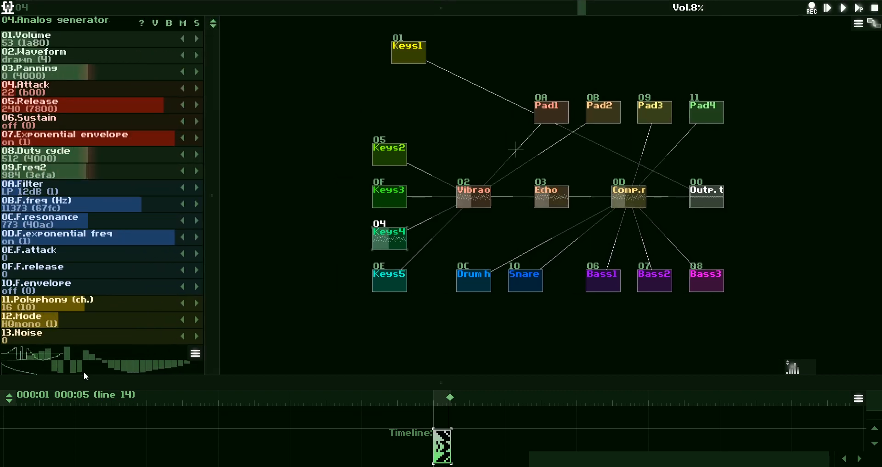
mouse_move(83, 375)
mouse_down()
mouse_move(172, 349)
mouse_move(88, 354)
mouse_up()
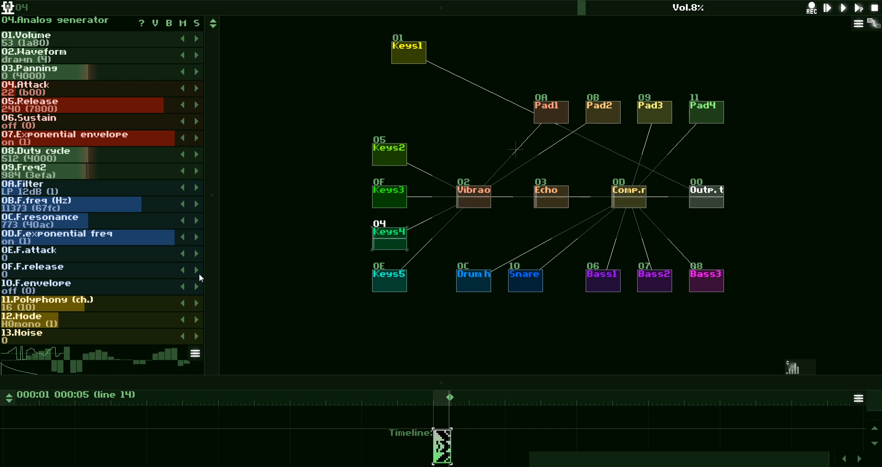
- Redraw another part of Keys4's custom waveform and set the pattern's edit step to 4
mouse_move(137, 370)
mouse_down()
mouse_move(76, 355)
mouse_move(65, 361)
mouse_up()
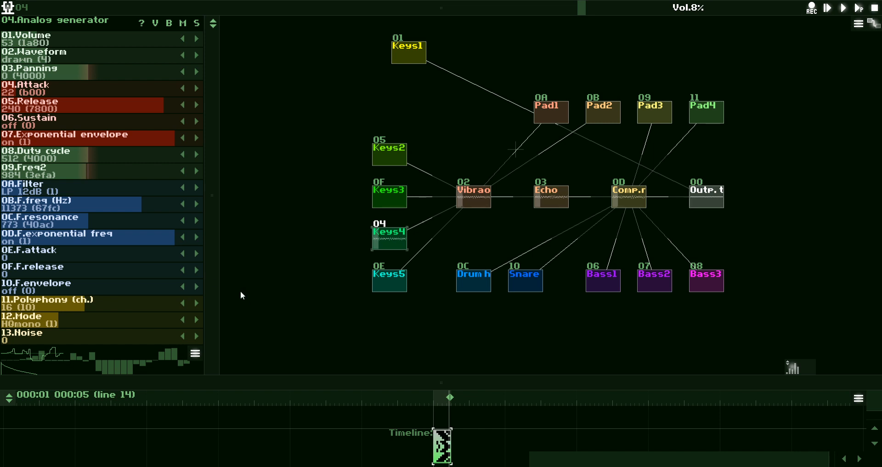
drag(215, 208, 126, 199)
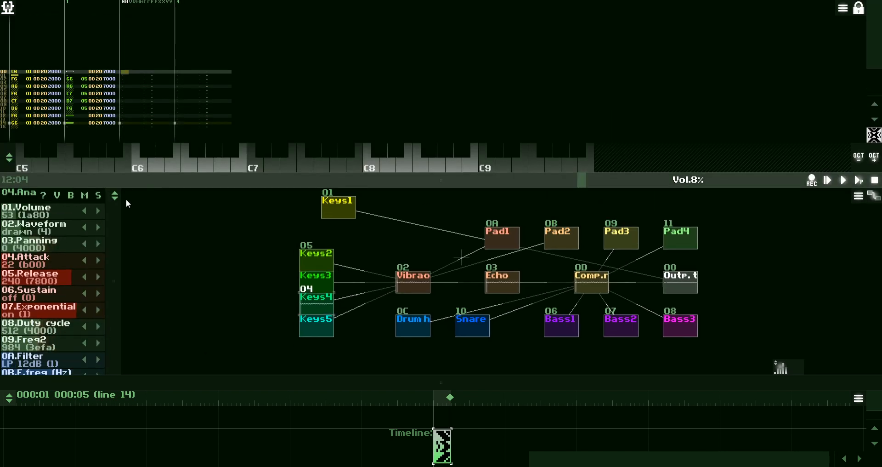
click(157, 40)
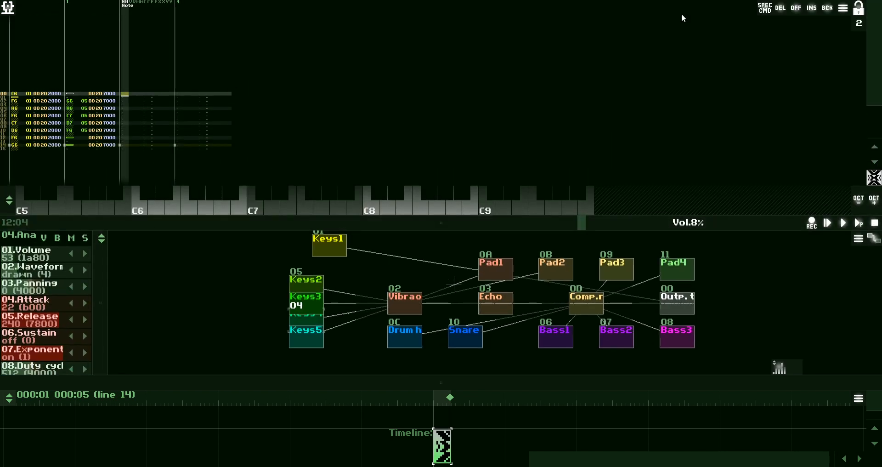
click(855, 23)
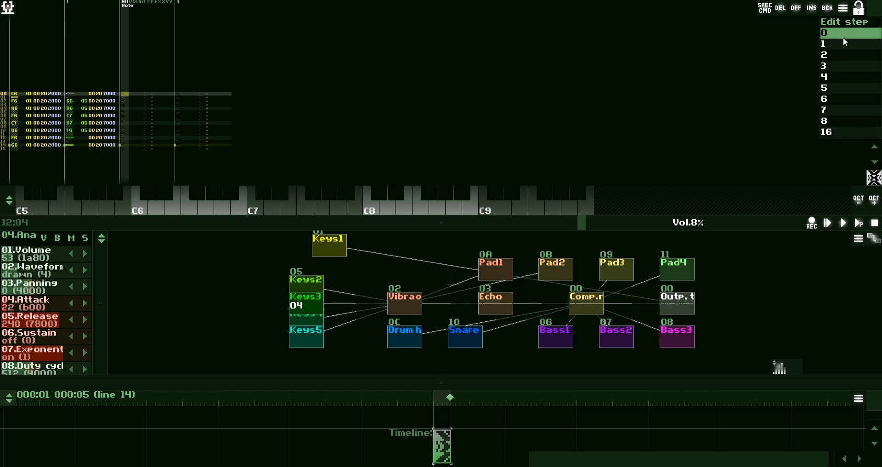
click(836, 76)
- Enter Keys4 notes D6, A6, F6 and B6 on lines 1, 5, 9 and 13 of the third track and play the pattern
key(w)
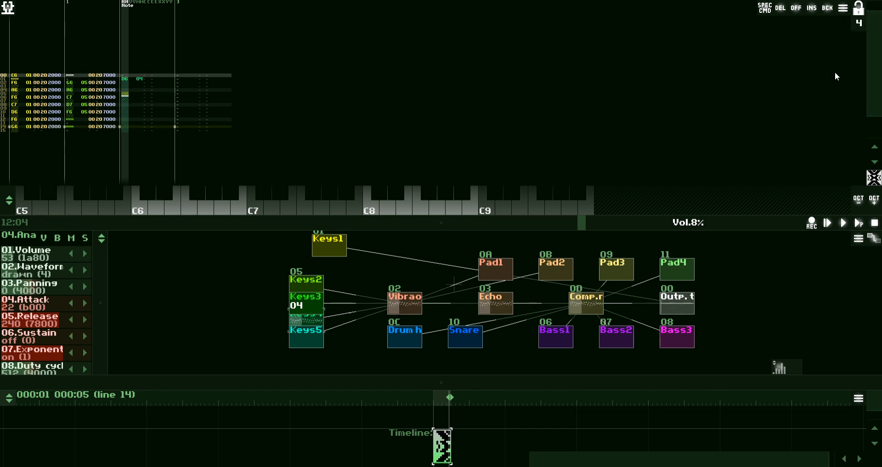
key(y)
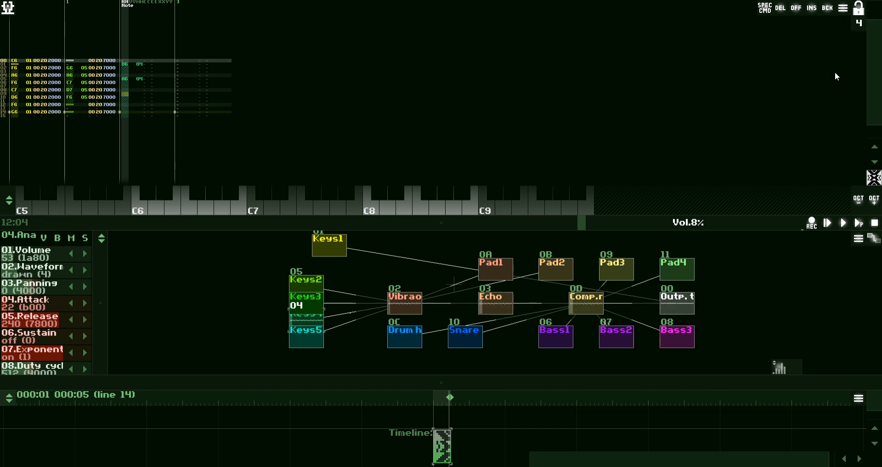
key(r)
key(u)
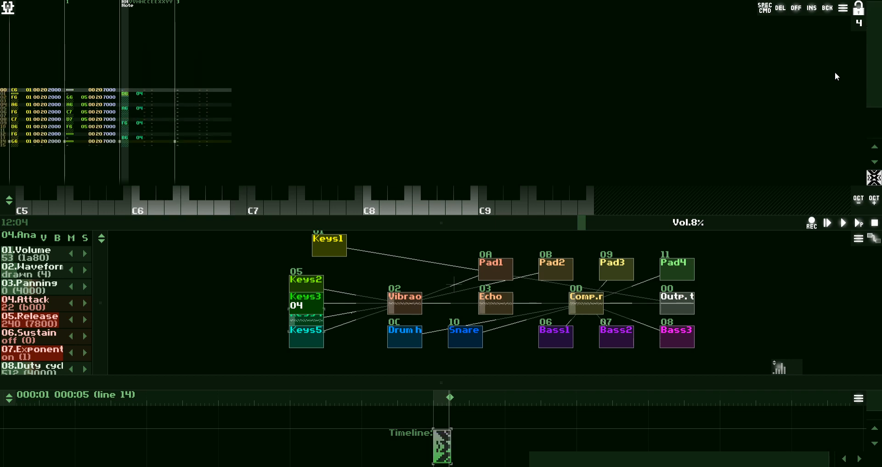
key(space)
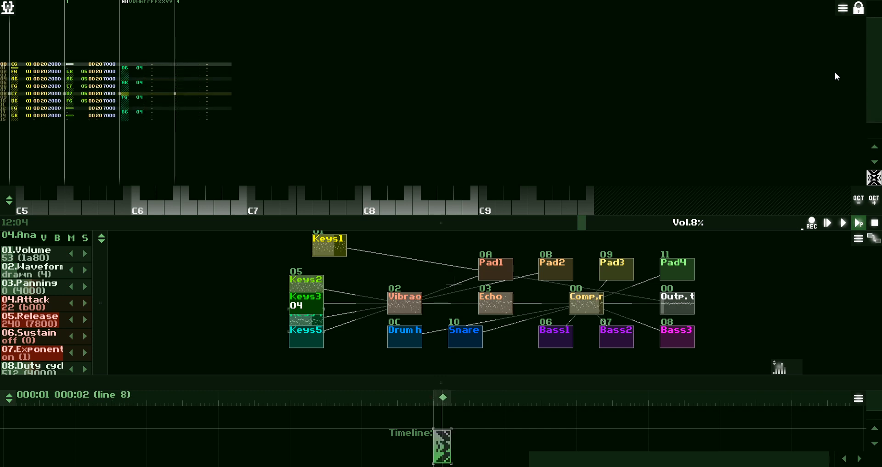
key(space)
- Enter effect 0020 beside the Keys4 notes on lines 1, 5, 9 and 13 of the third track
key(Up)
key(Up)
key(Up)
key(Up)
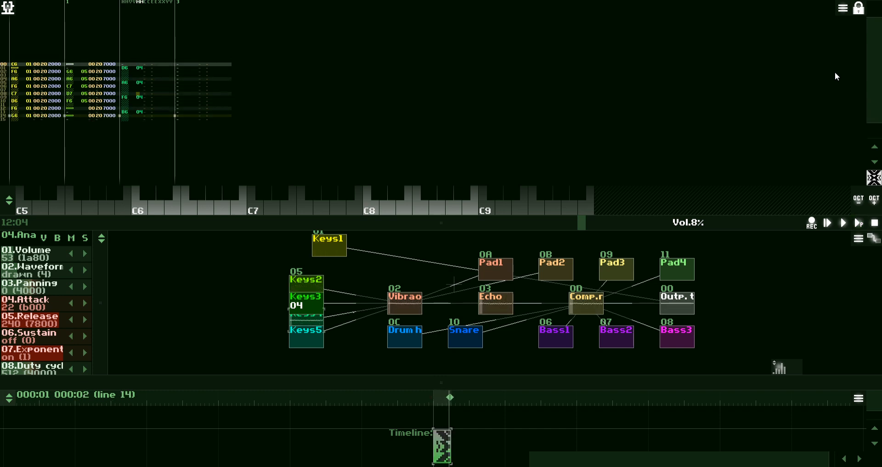
key(Right)
key(Right)
key(Up)
key(Up)
key(Up)
key(Up)
key(Up)
key(Up)
key(Right)
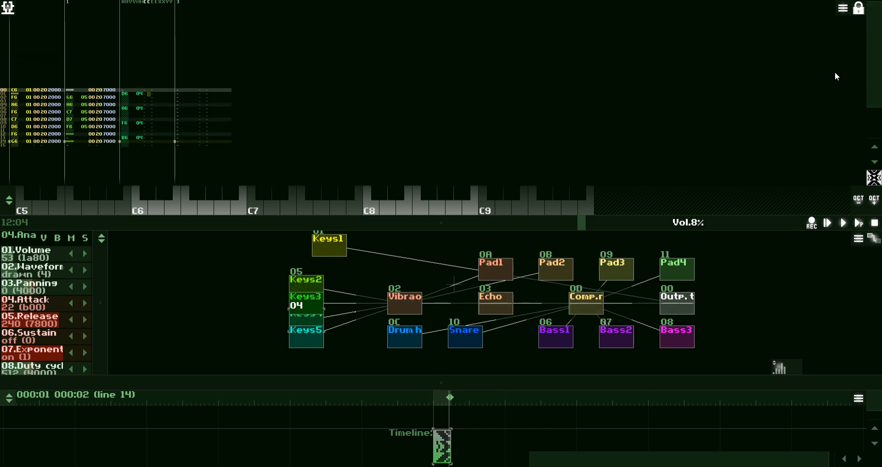
key(Up)
key(Up)
key(space)
key(Right)
key(Down)
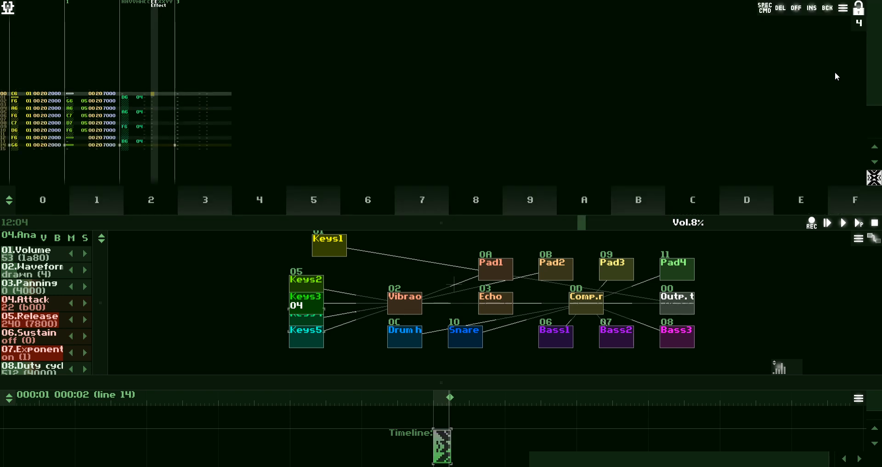
key(Down)
text(2222)
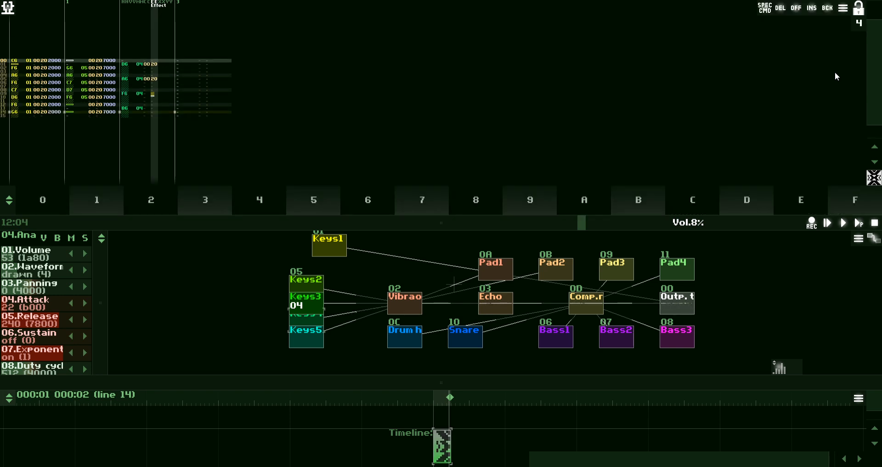
- Enter effect parameter 7000 on lines 0, 4 and 8 of the third track
key(Right)
key(Up)
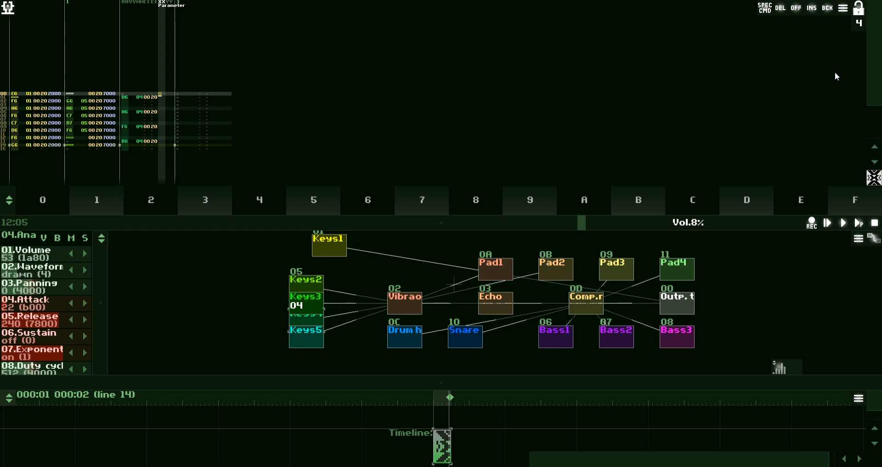
text(777)
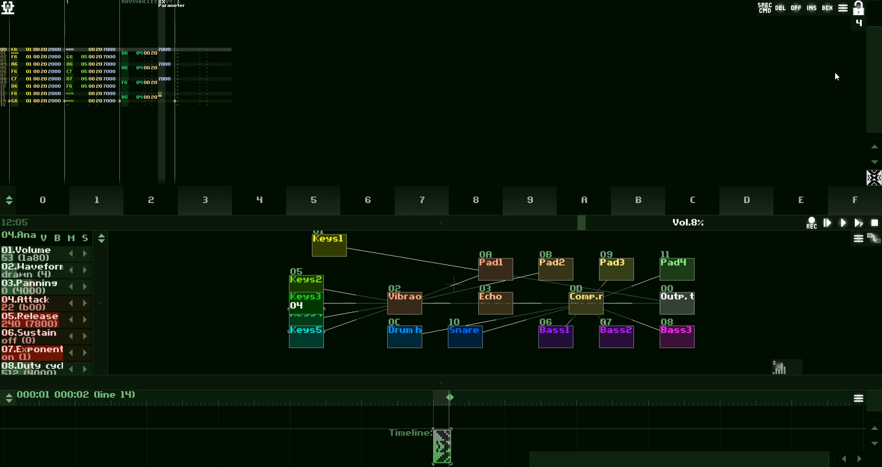
- Enter effect parameter 2000 on lines 1, 5, 9 and 13 of the third track and play the pattern
key(Down)
key(Down)
key(Down)
key(Down)
key(Down)
key(Down)
key(Up)
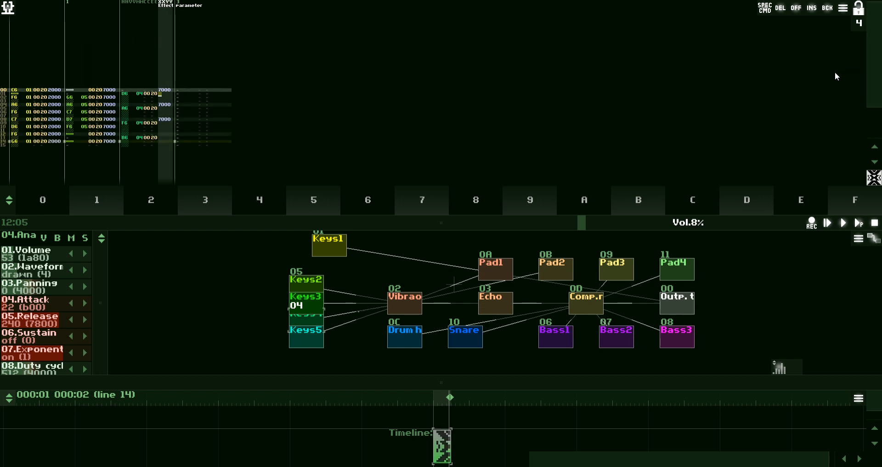
text(2222)
key(F9)
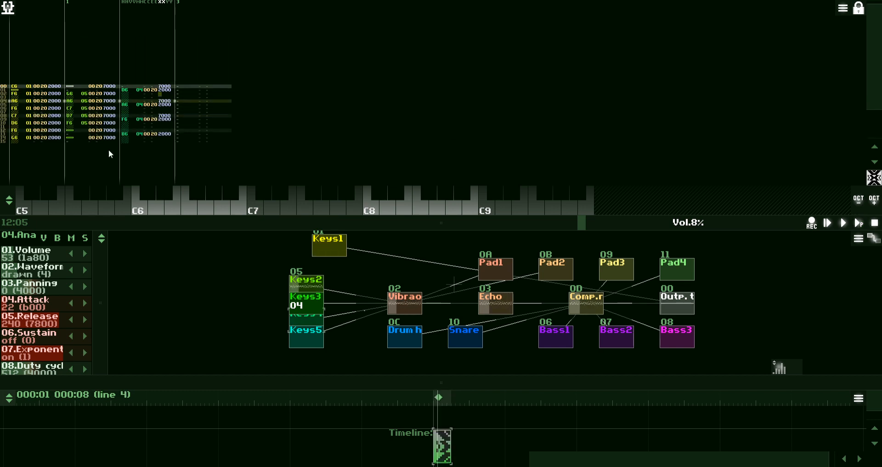
- Change the Keys4 note on line 13 of the third track to F6
click(127, 136)
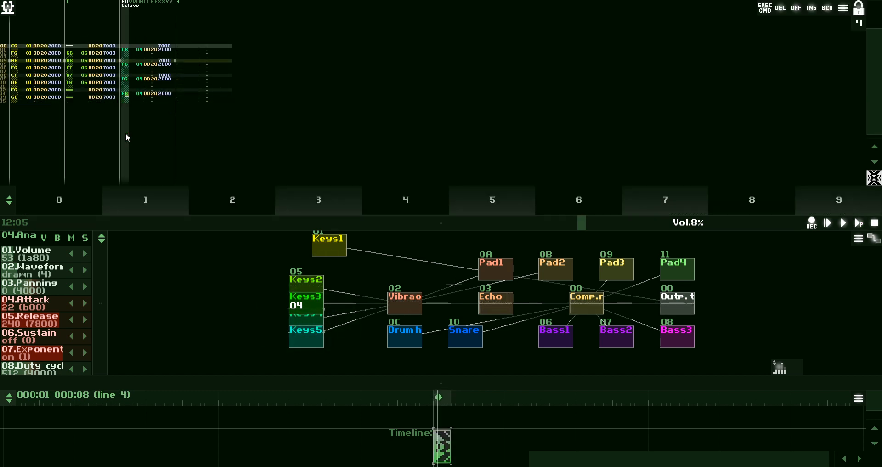
key(space)
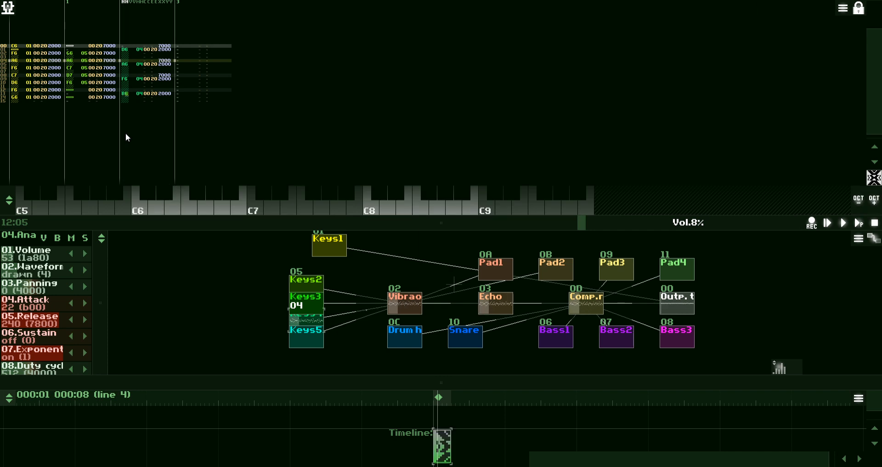
click(126, 134)
key(space)
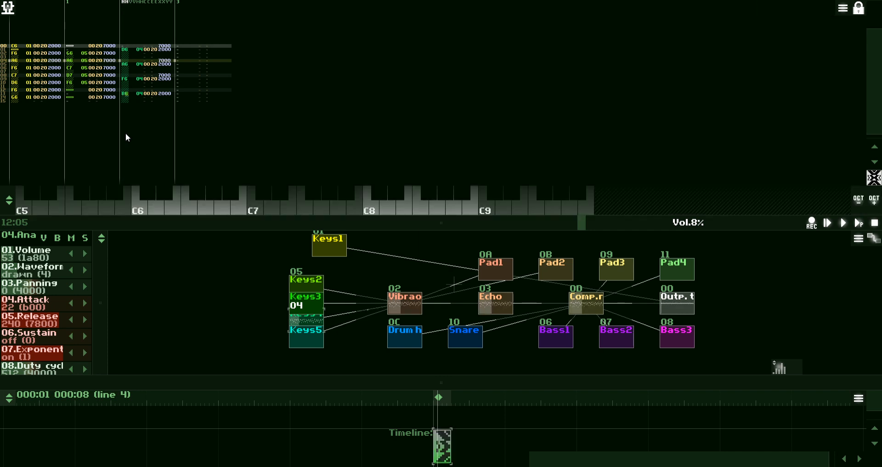
click(126, 133)
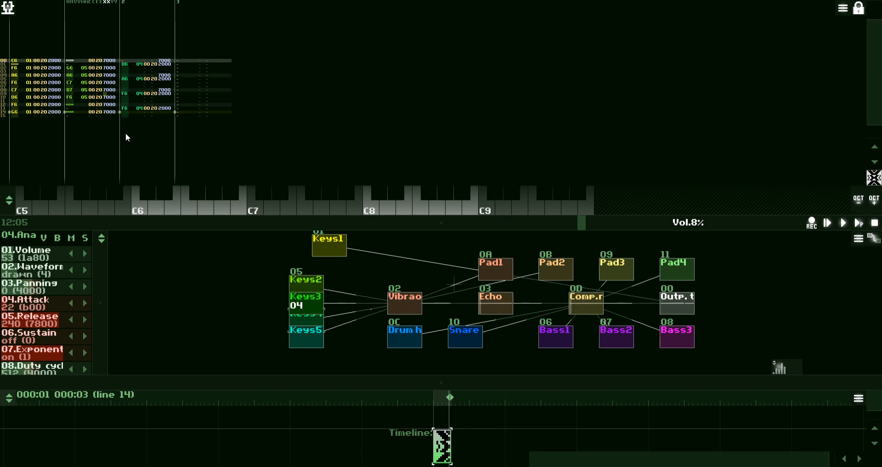
- Set the second track's effect parameters alternately to 3000 and 2000 on its even lines and play the pattern
key(Up)
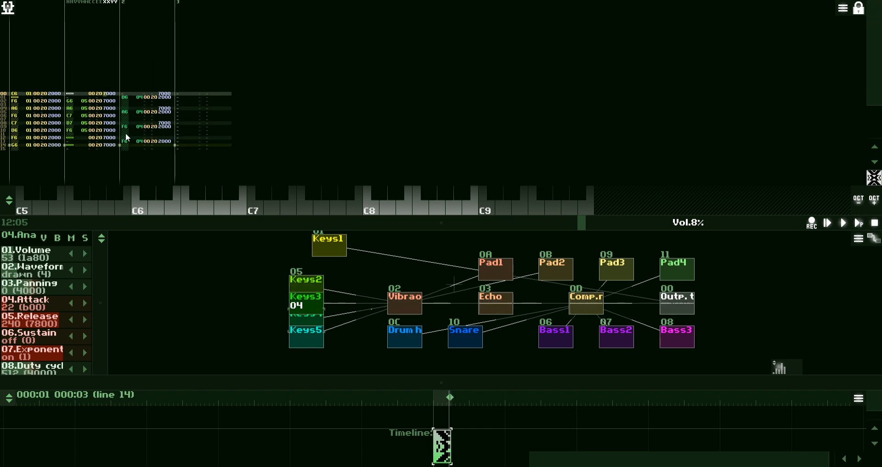
key(space)
text(33333)
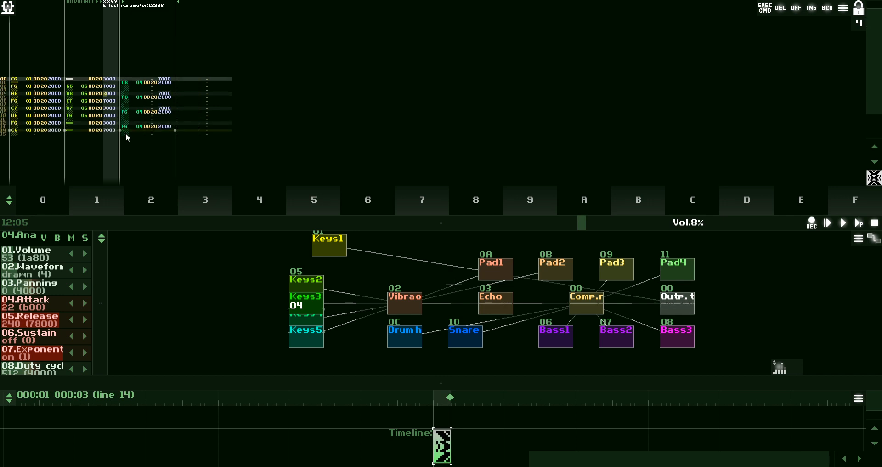
key(Up)
key(Up)
text(2222)
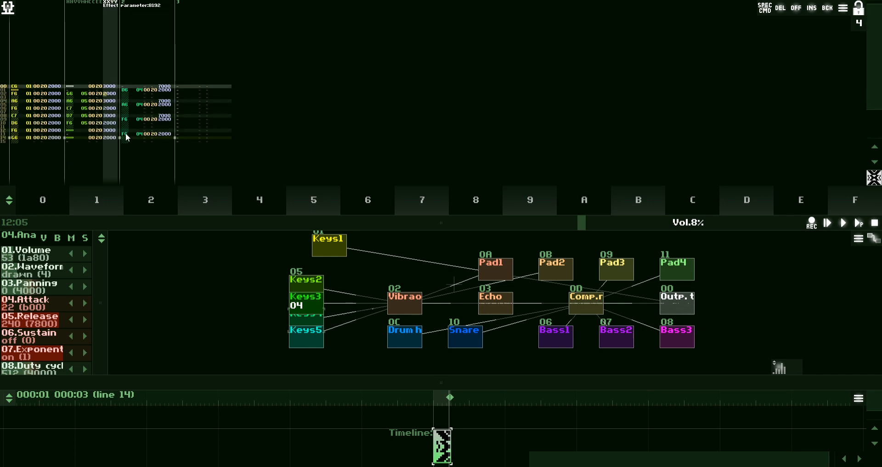
key(F10)
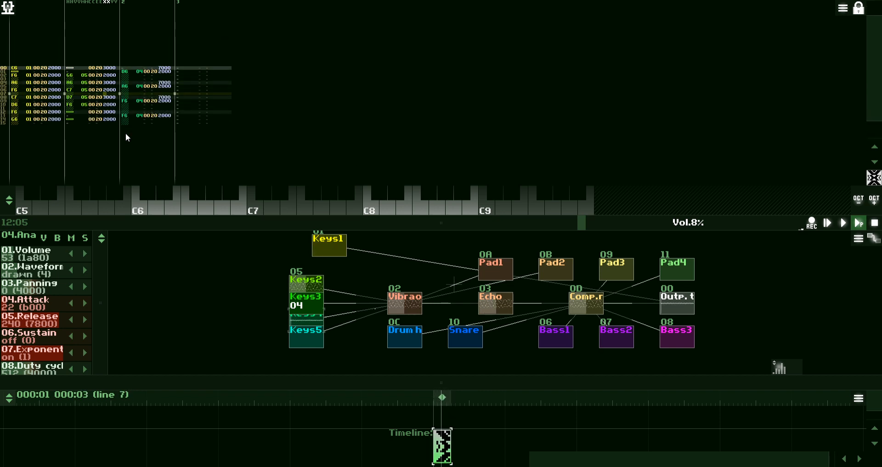
key(space)
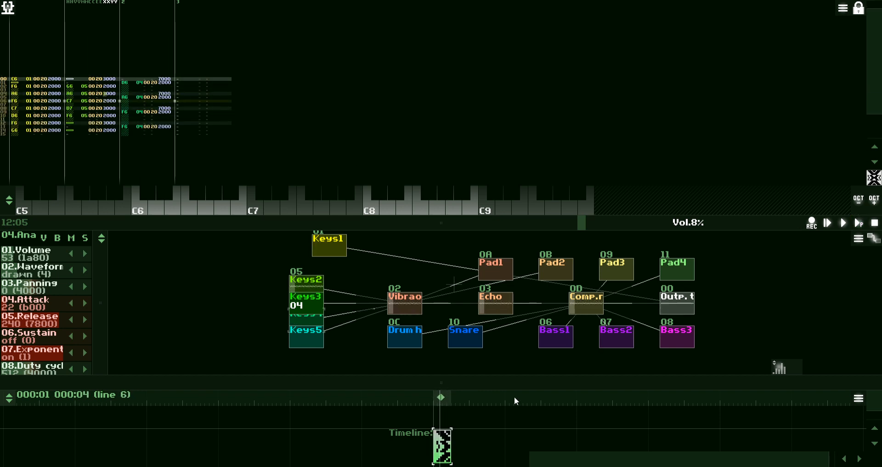
- Enlarge the timeline area, select the Drum h module and create a new pattern above the existing one
click(438, 401)
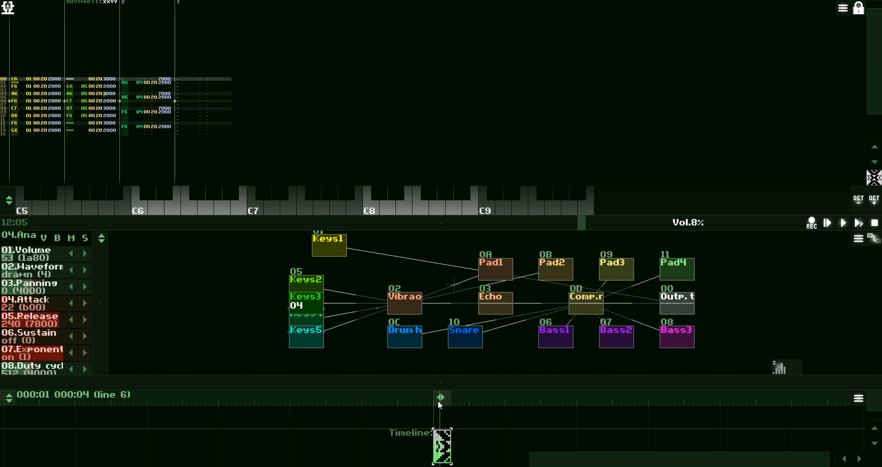
drag(440, 383, 429, 282)
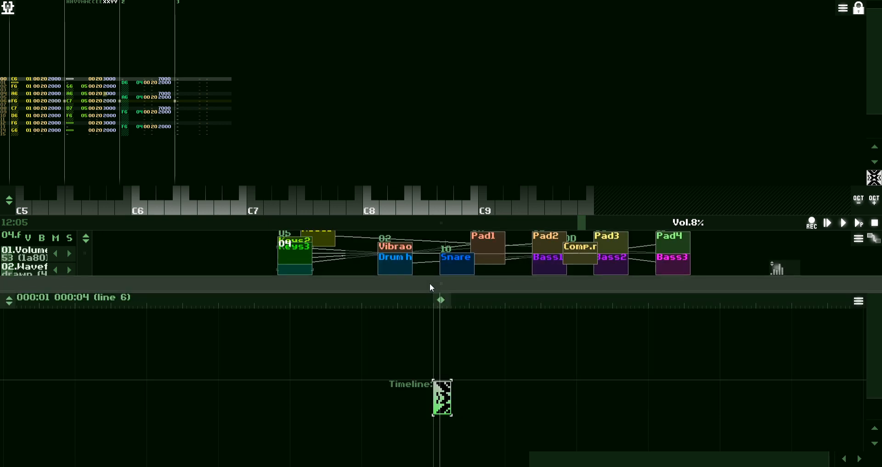
click(399, 265)
double_click(432, 360)
drag(440, 351, 461, 370)
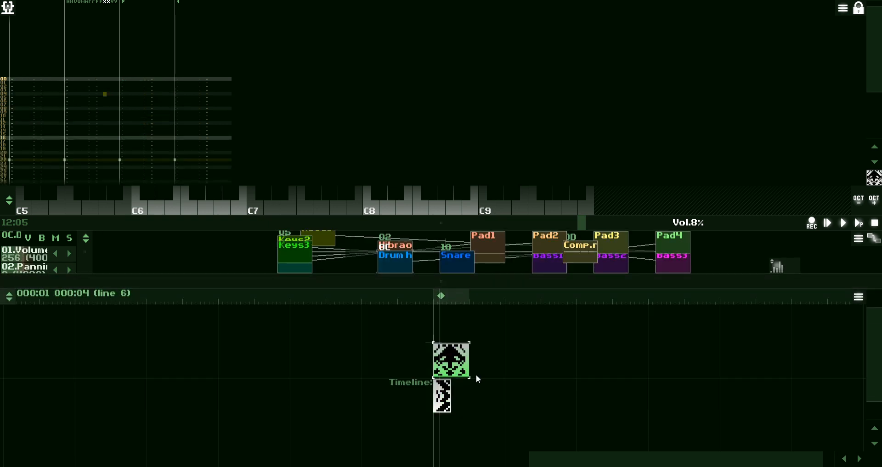
- Set the new pattern's number of lines to 16 in its pattern properties
right_click(441, 352)
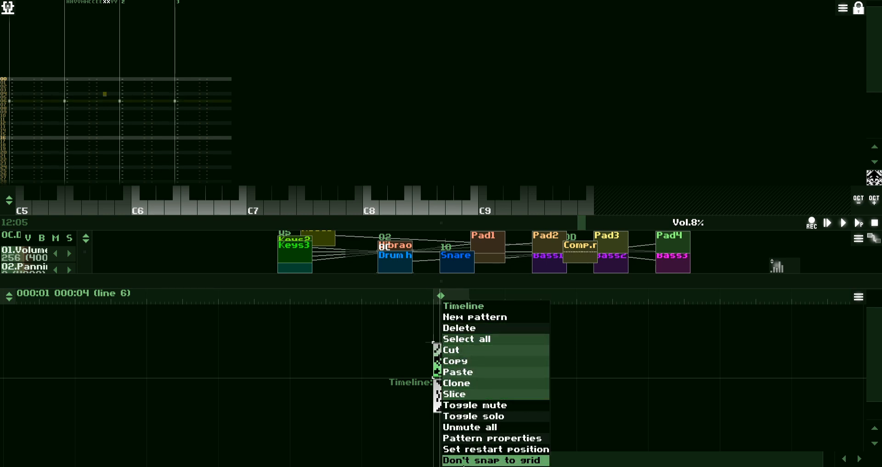
click(409, 317)
double_click(409, 317)
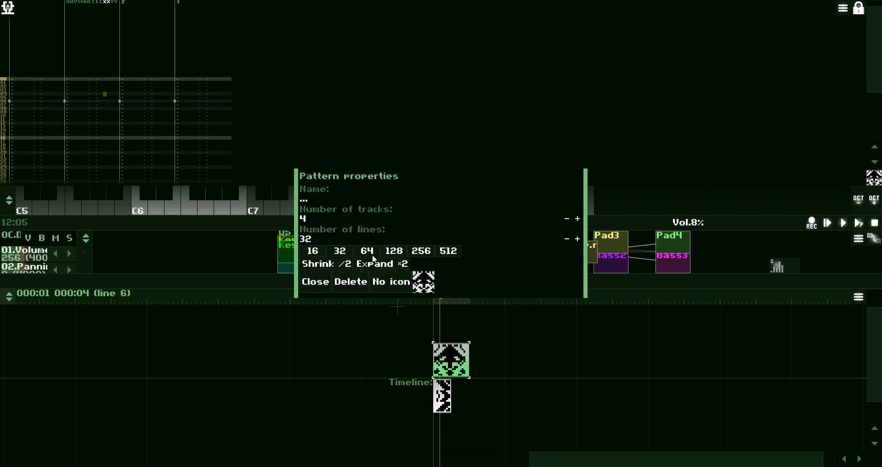
click(315, 251)
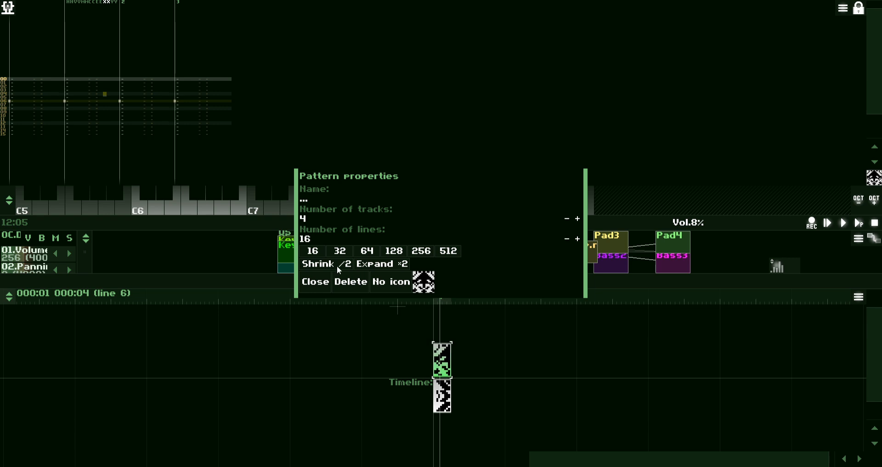
click(317, 281)
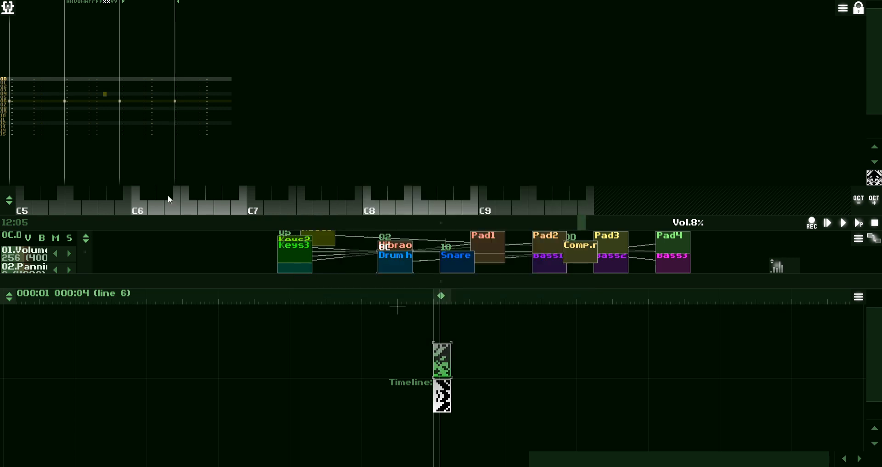
- Audition the Drum h module and enter its C6 note on line 0 of the new pattern's first track
click(21, 80)
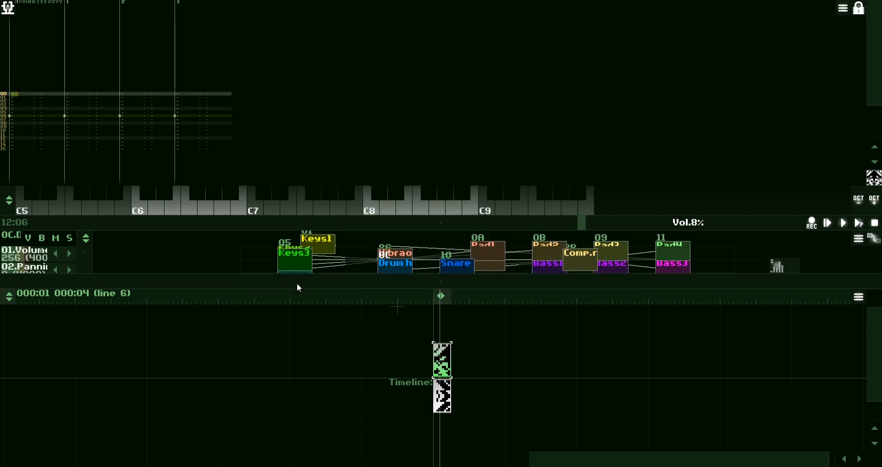
drag(297, 283, 289, 259)
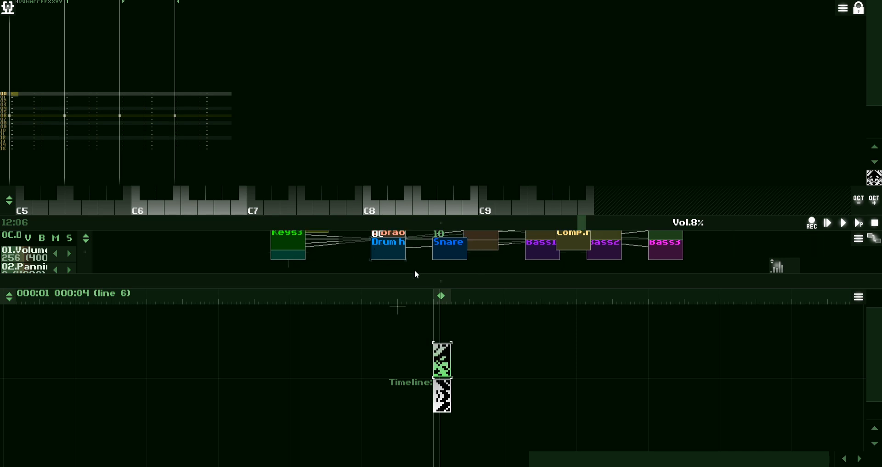
key(q)
key(space)
key(q)
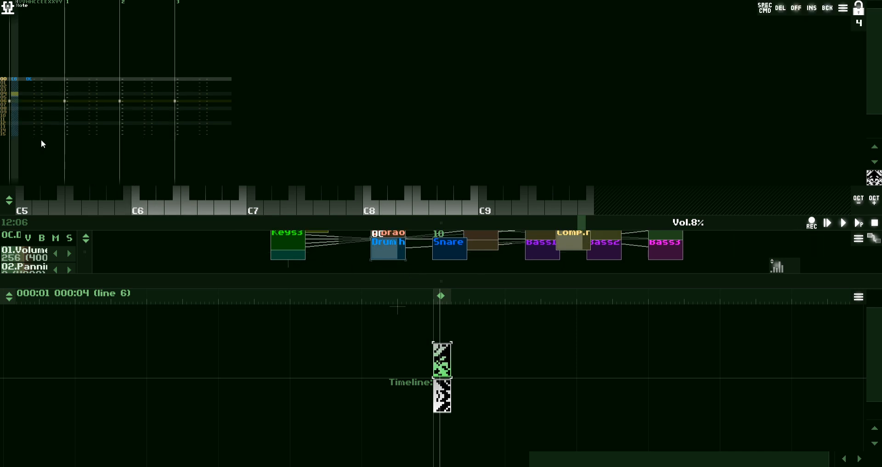
- Complete the first track with F6 on line 4, C6 on line 8 and E6 on line 12, and play the pattern
key(r)
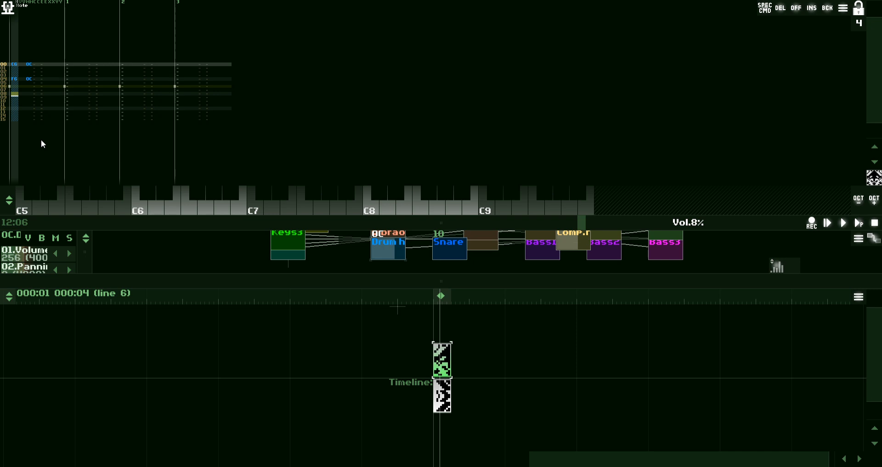
key(q)
key(e)
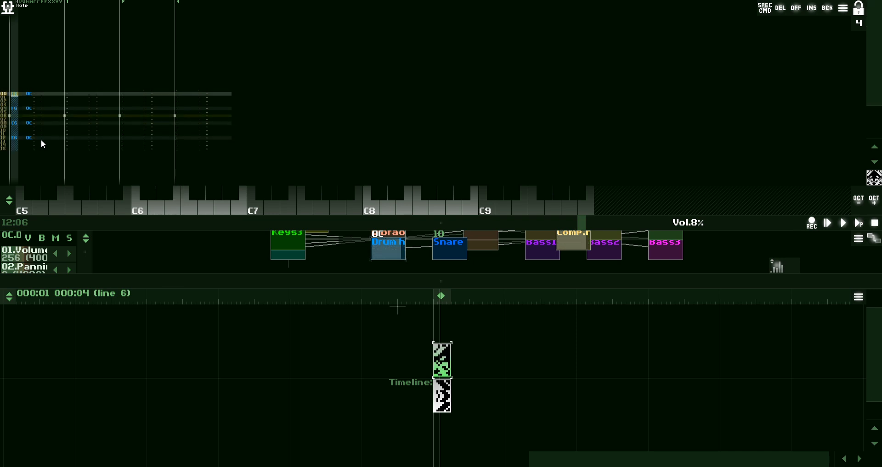
key(space)
key(Return)
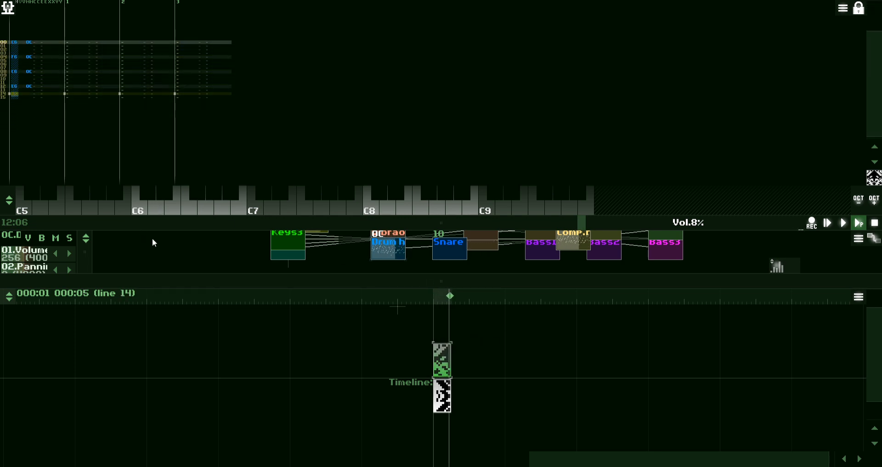
- Enlarge the module area, select Keys module 04 and set its waveform to square and its release to 145
drag(110, 280, 117, 364)
drag(31, 254, 34, 258)
click(294, 257)
click(67, 271)
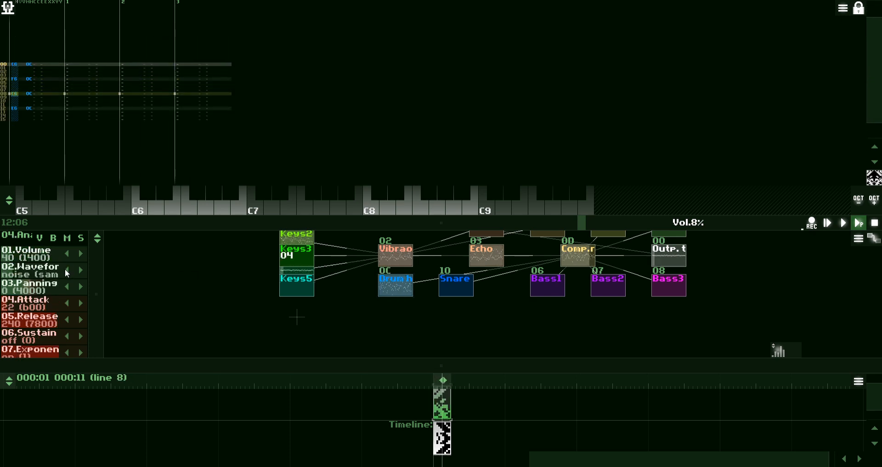
click(66, 272)
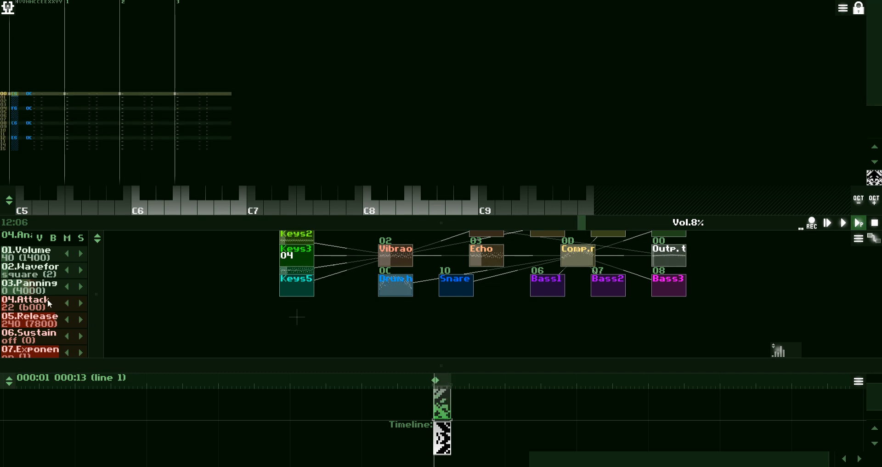
drag(58, 324, 33, 324)
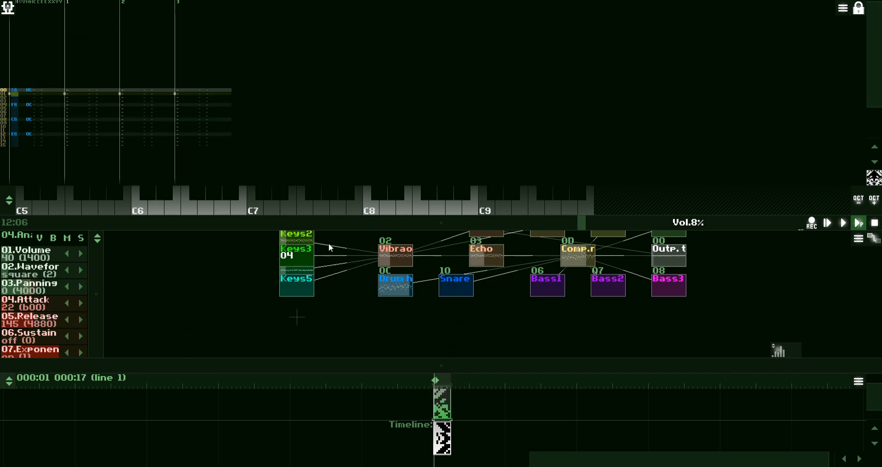
- Set the master volume to 9% and enlarge the timeline area
drag(718, 222, 704, 223)
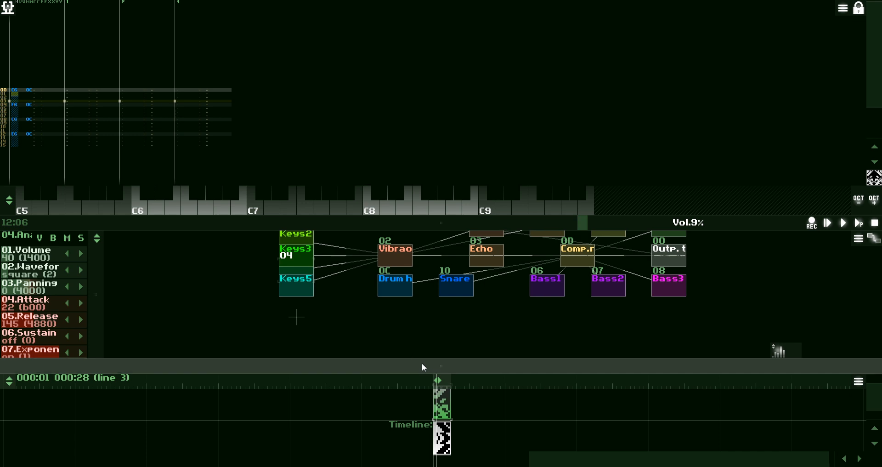
drag(422, 364, 415, 338)
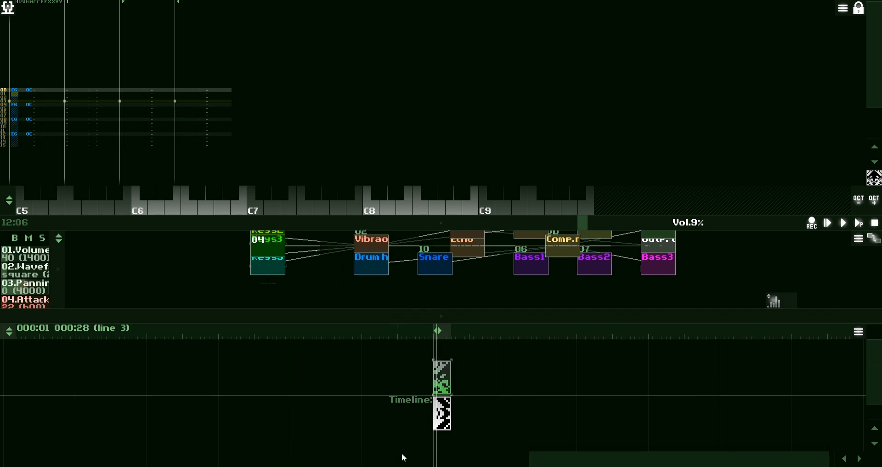